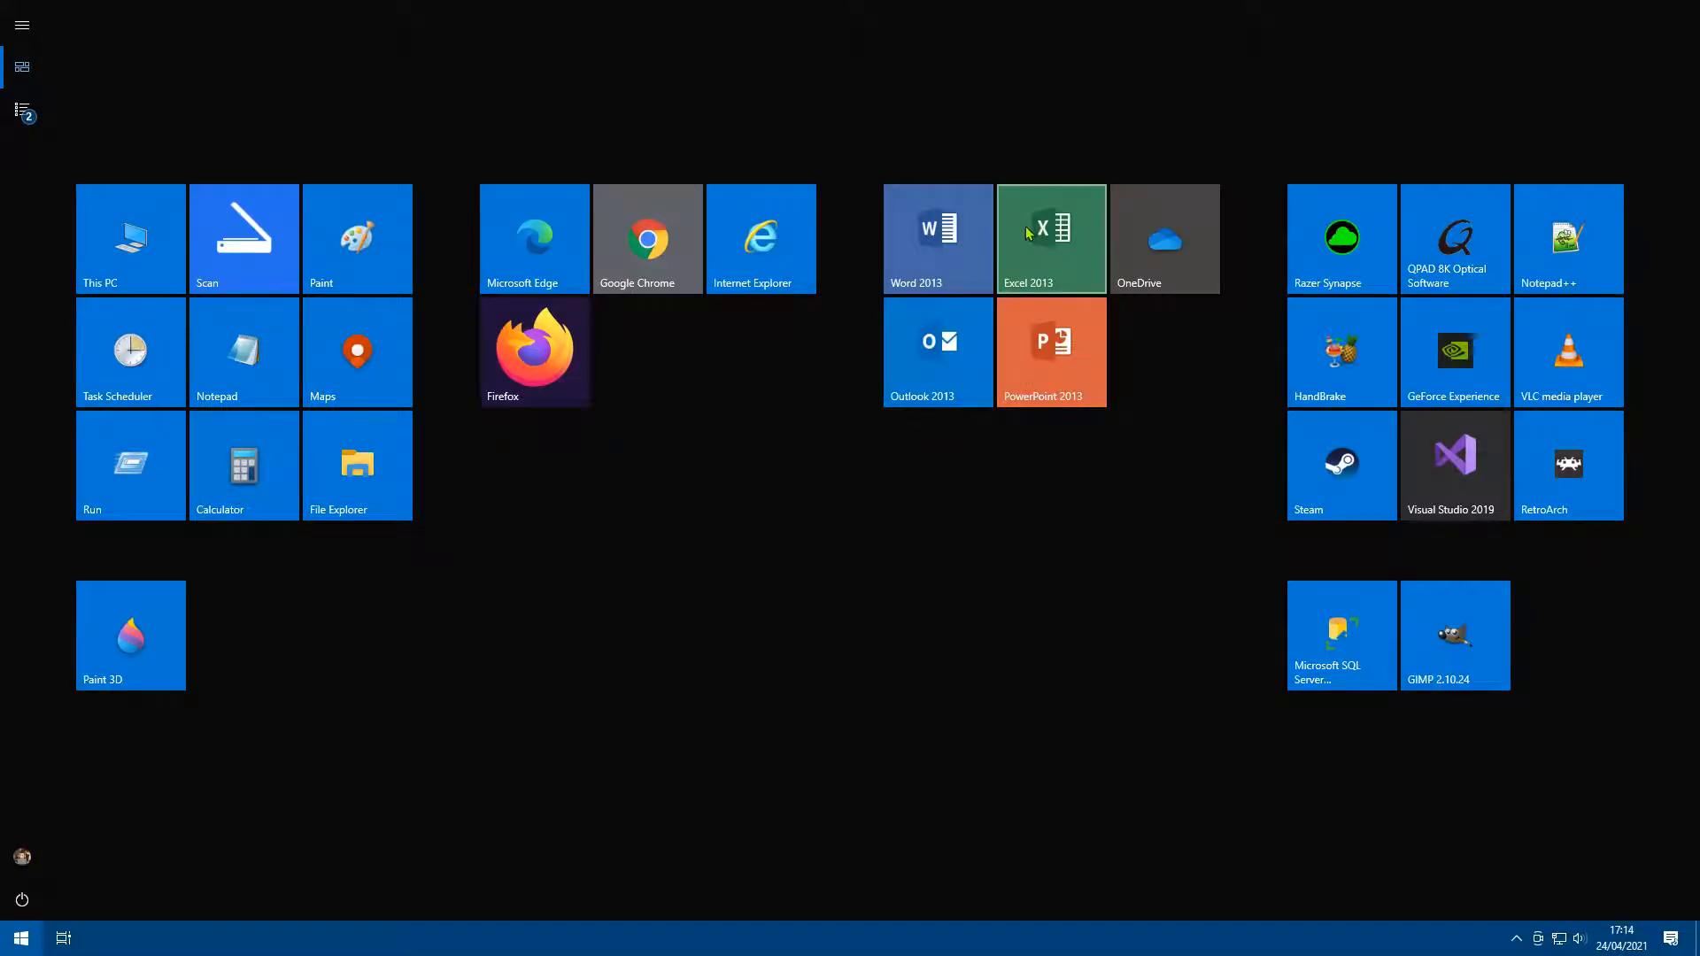
Step: Open Excel 2013 and start a new blank workbook
{"action": "left_click", "coordinate": [1009, 266]}
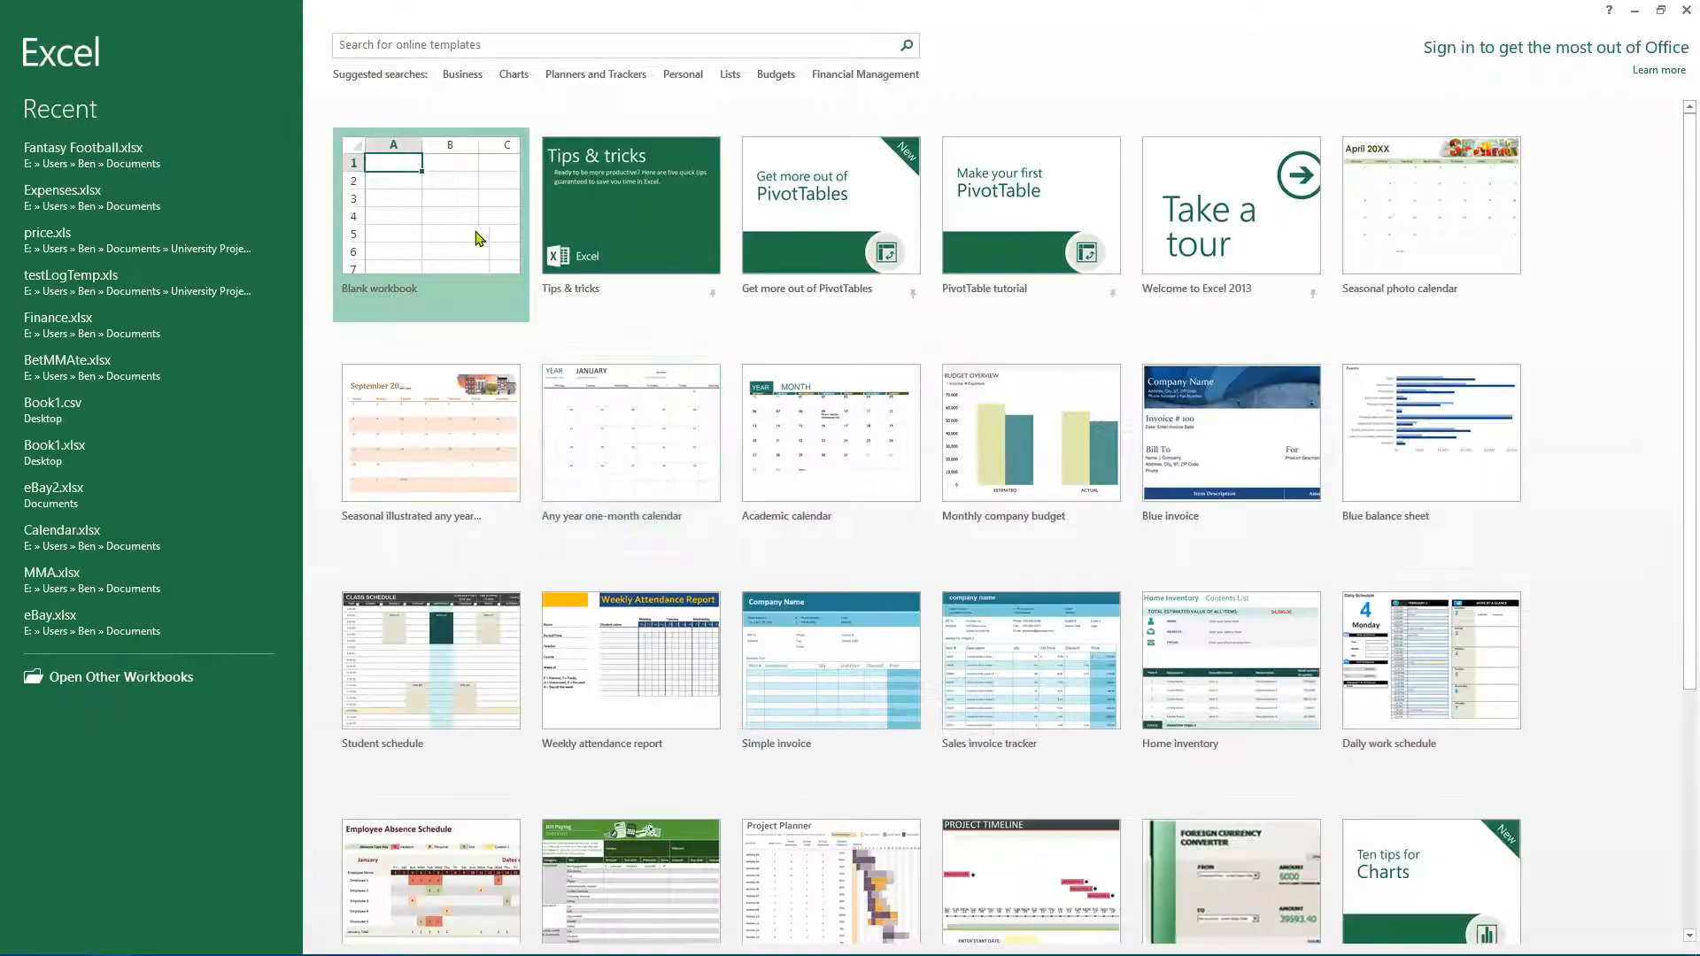
{"action": "left_click", "coordinate": [469, 229]}
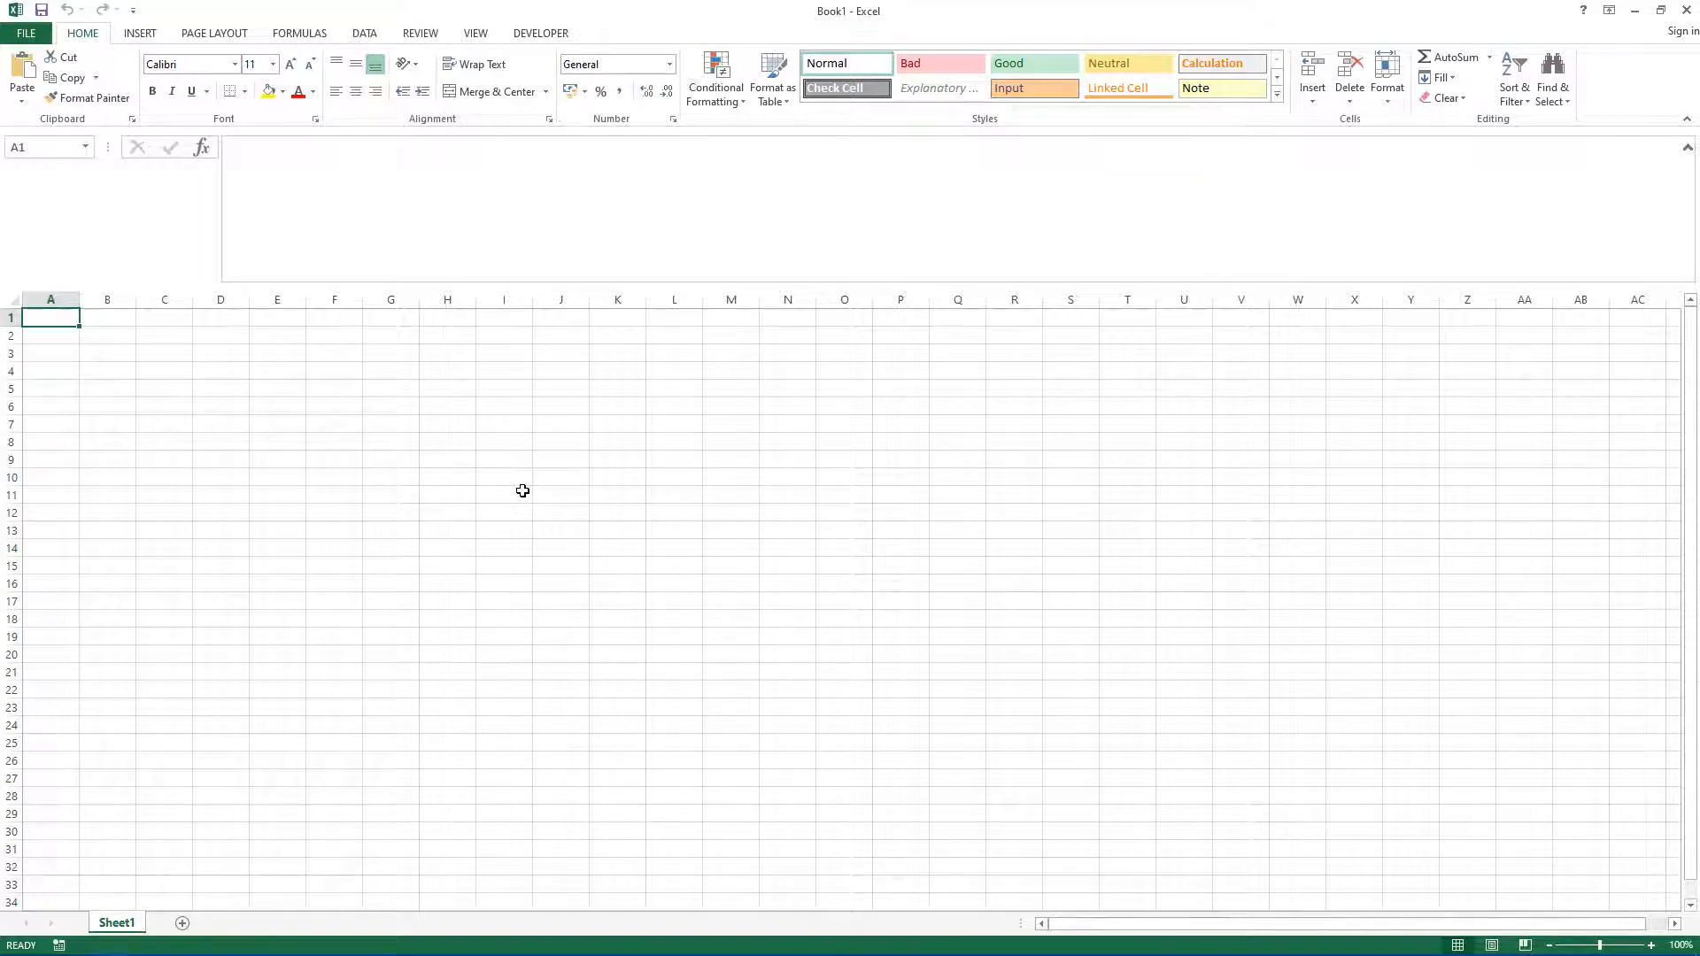
Step: Switch to Firefox, search images for "excel Task list" and open a task list template image for reference
{"action": "left_click", "coordinate": [22, 938]}
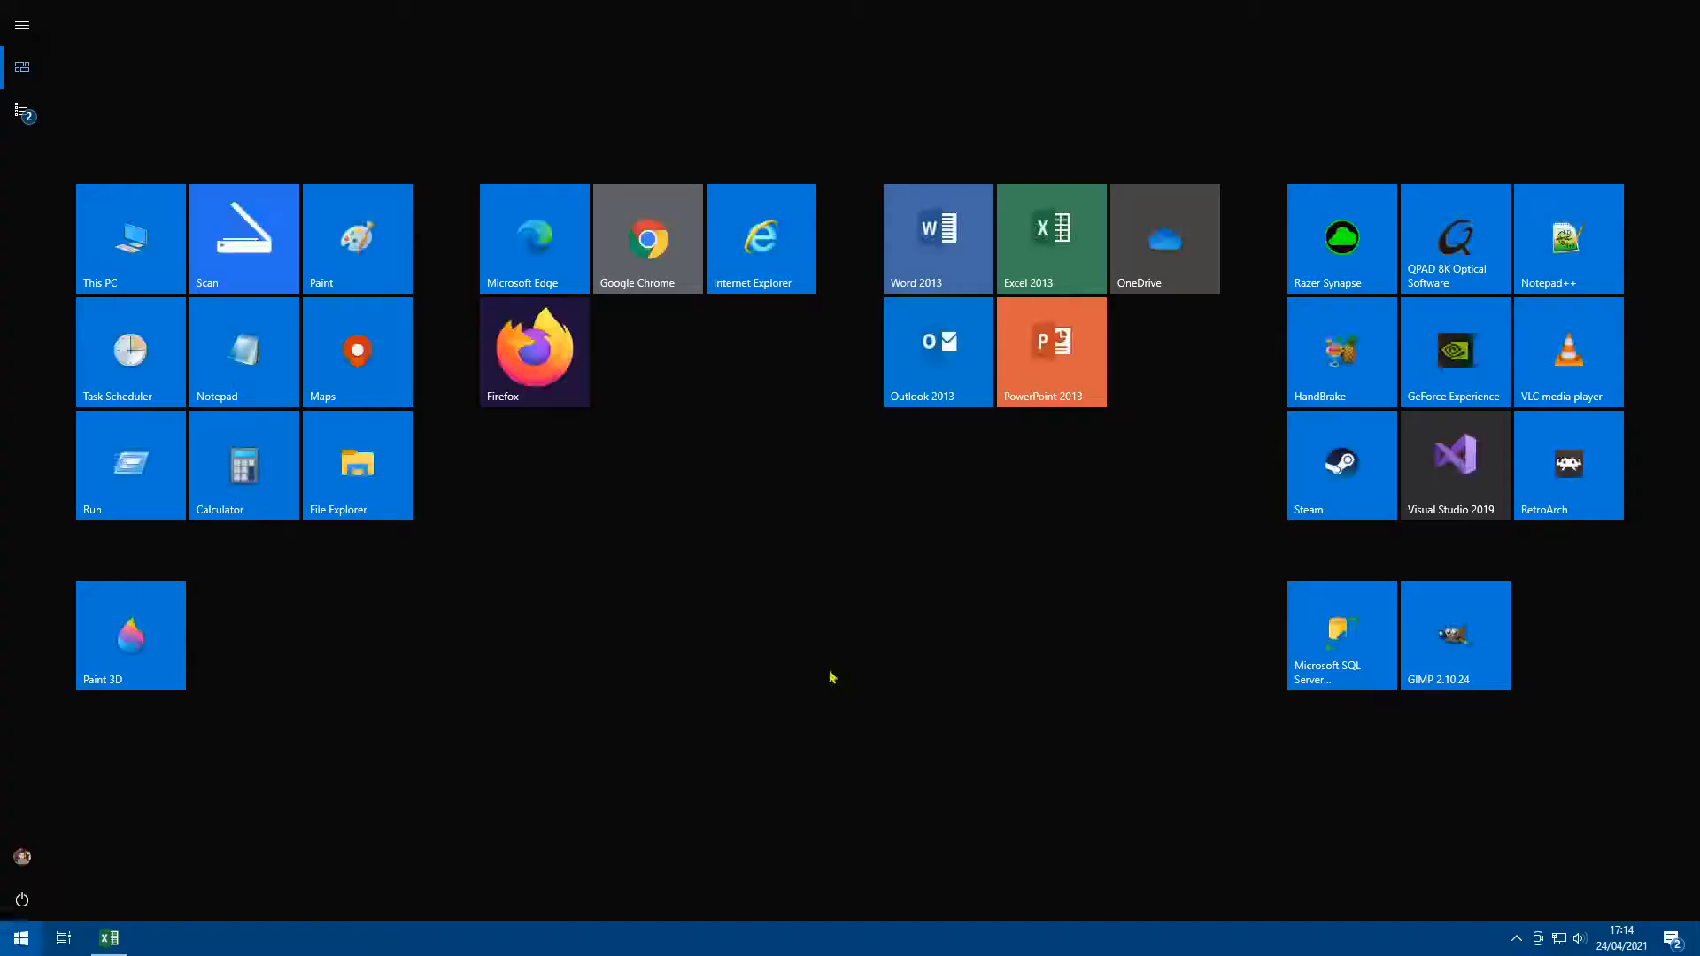
{"action": "left_click", "coordinate": [546, 357]}
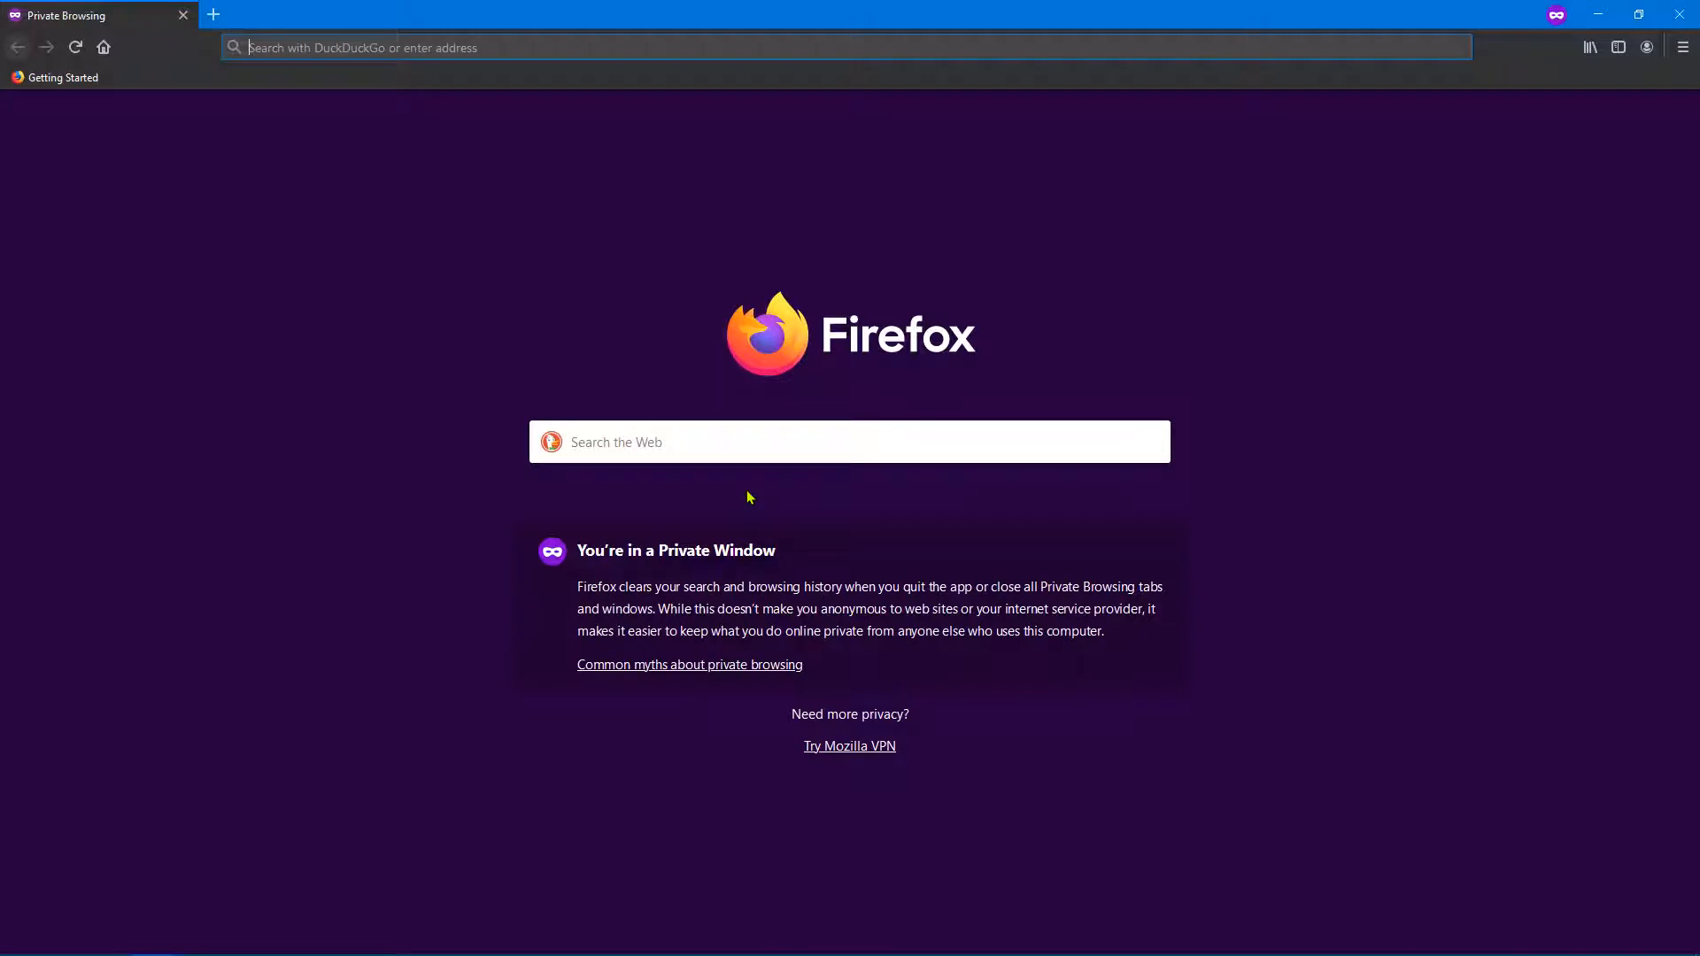
{"action": "type", "text": "Task list"}
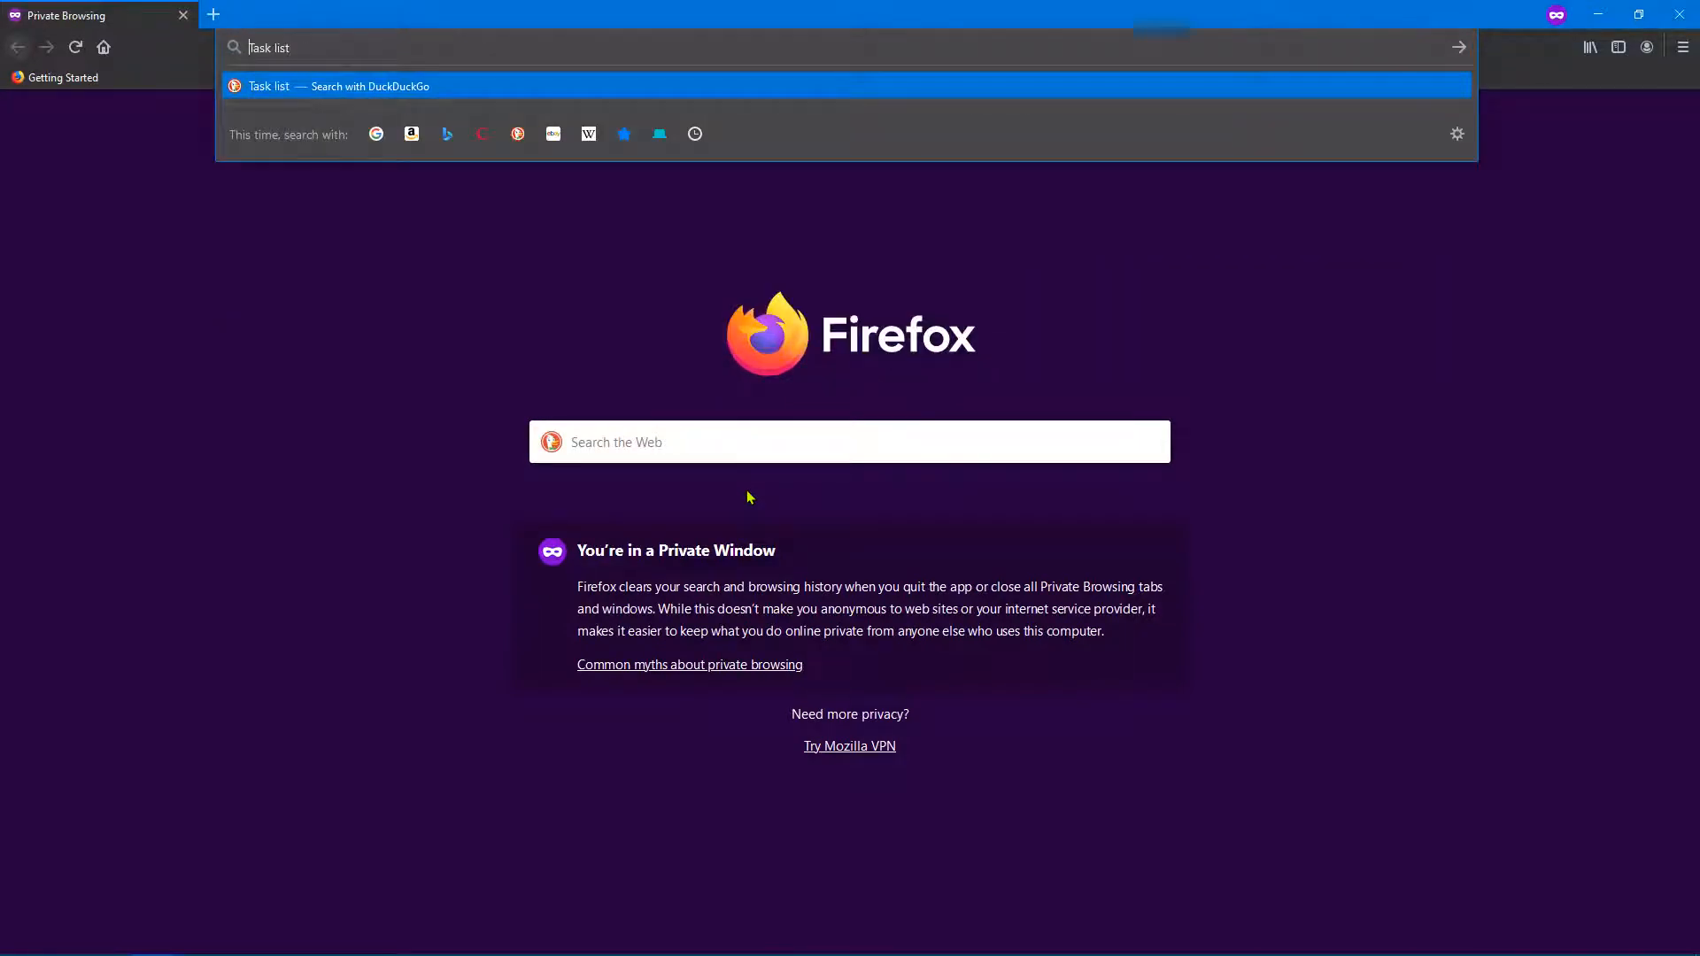
{"action": "type", "text": "excel"}
{"action": "key", "text": "Return"}
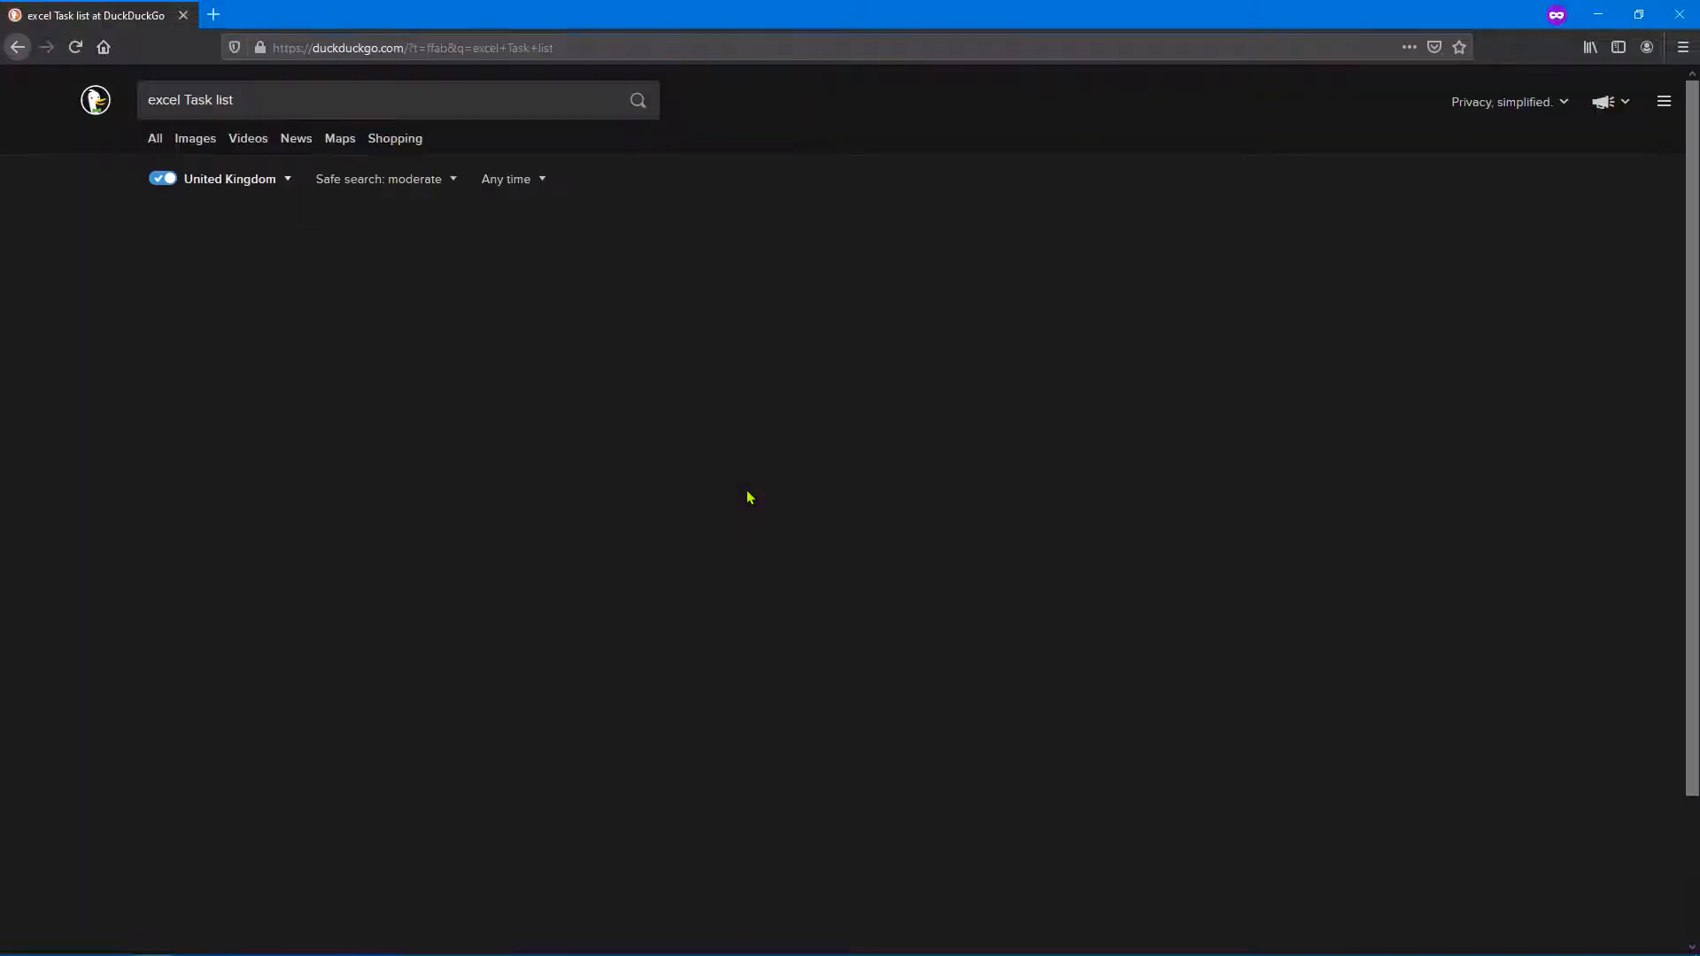
{"action": "left_click", "coordinate": [197, 140]}
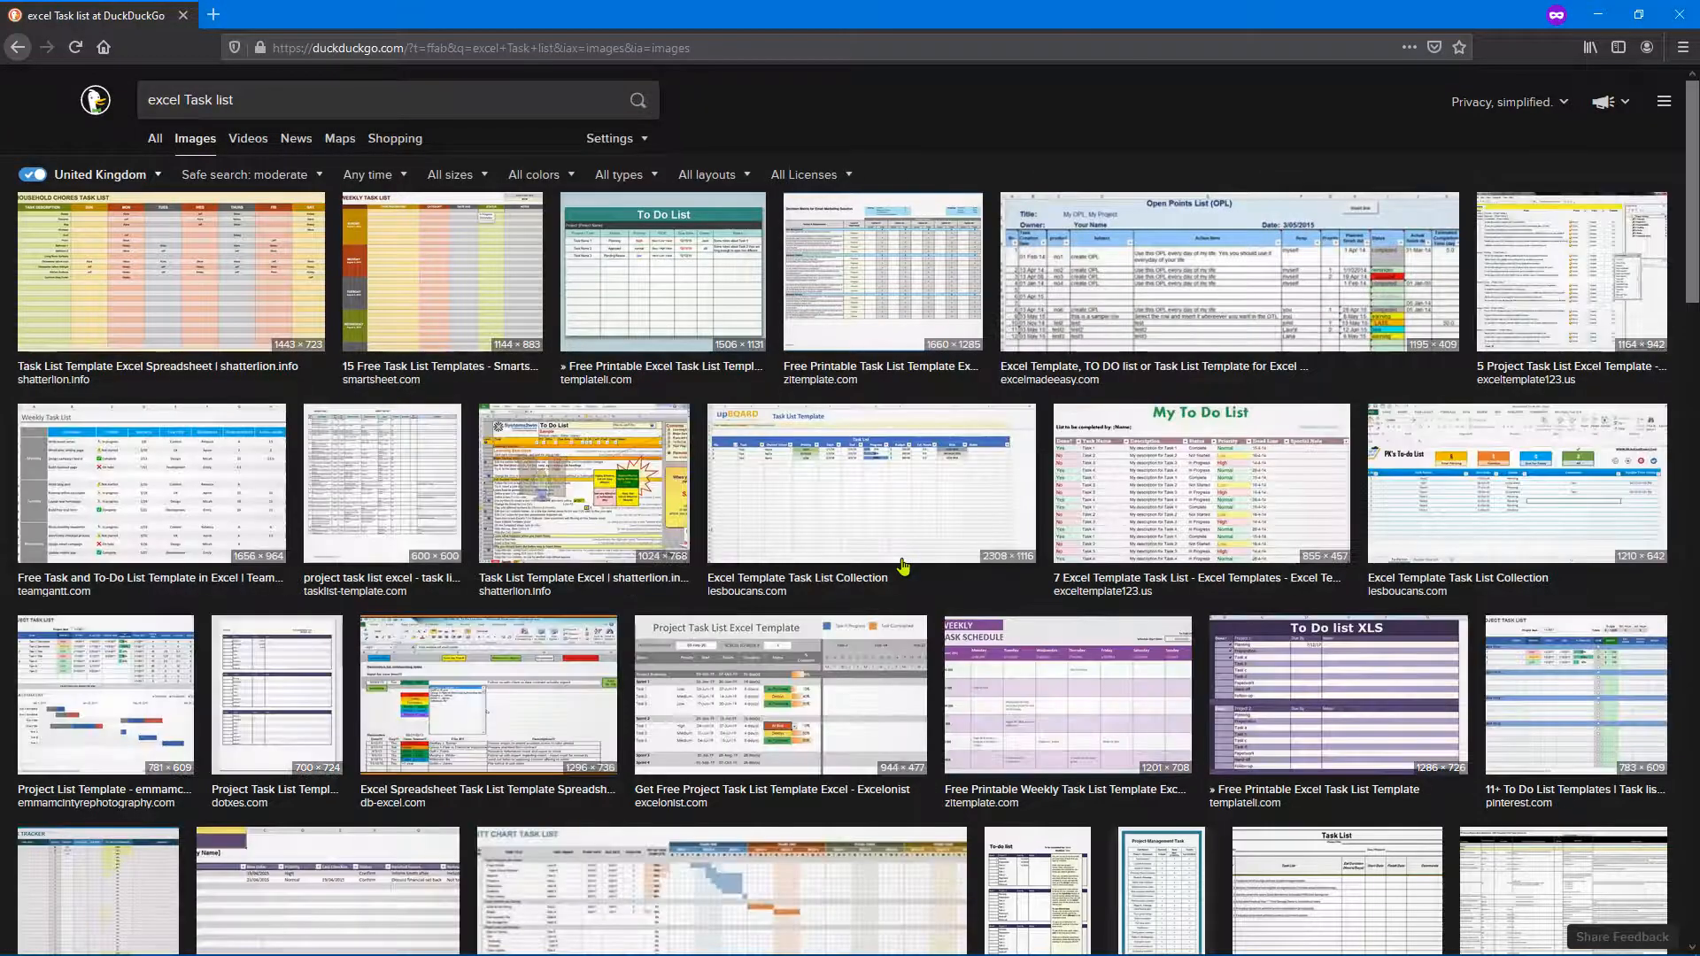
{"action": "left_click", "coordinate": [704, 276]}
{"action": "left_click", "coordinate": [1153, 637]}
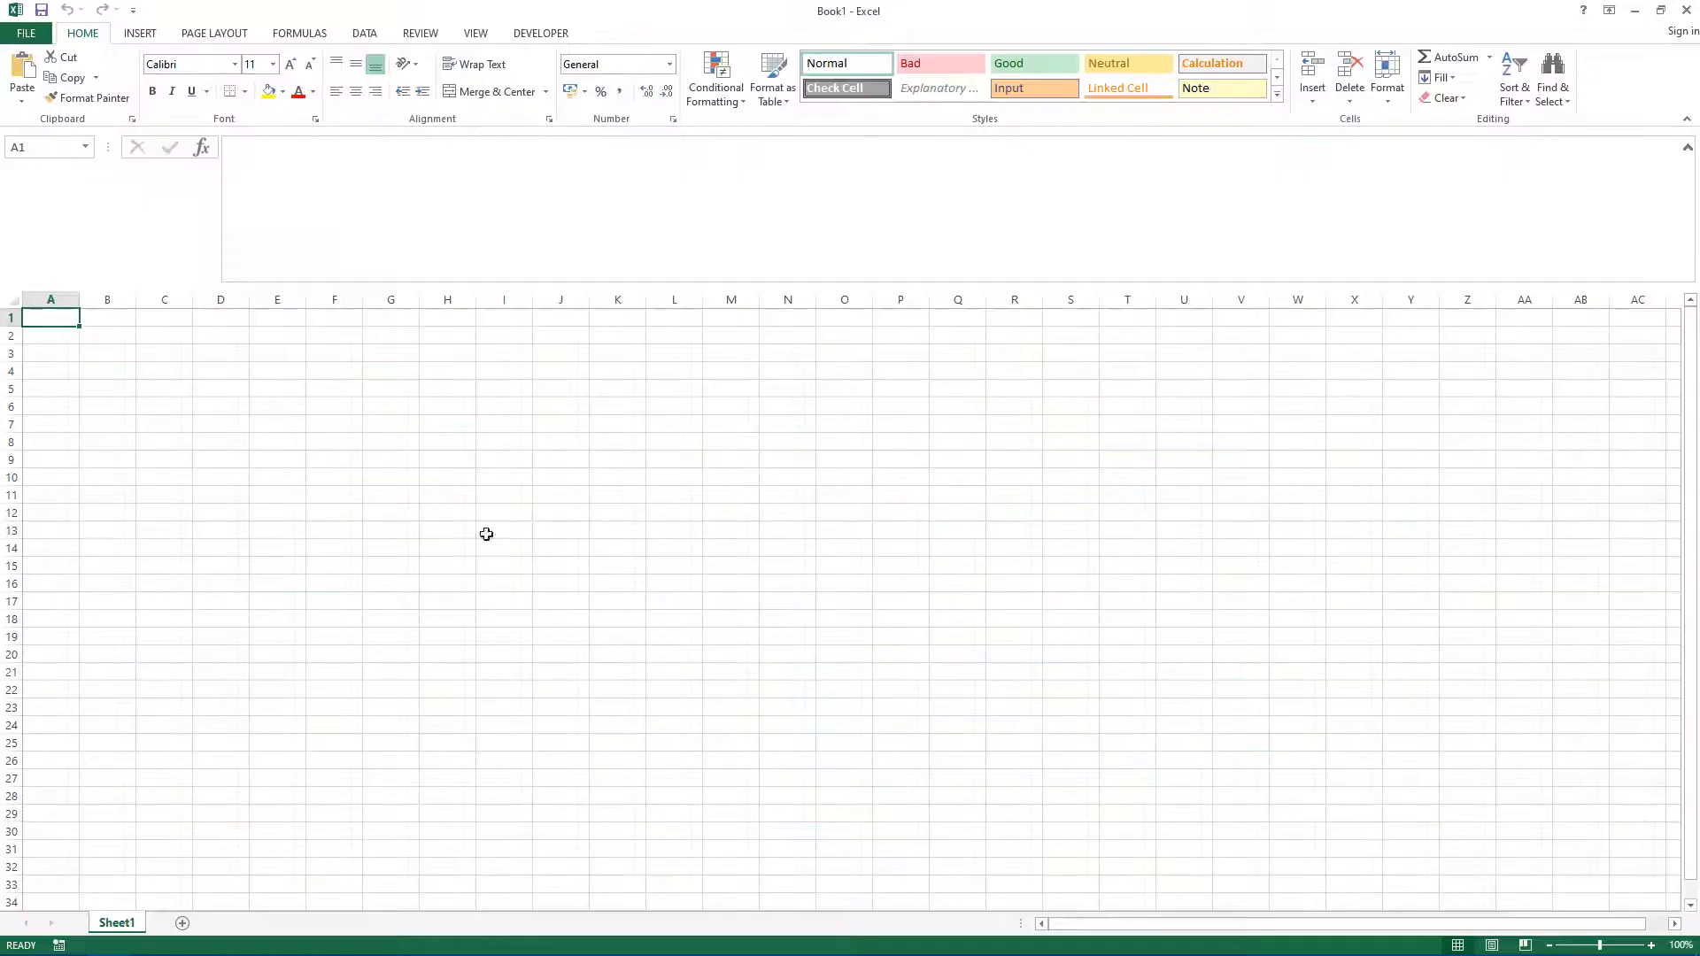
Step: Enter the column headers Task, Status, Priority, Date, Owner and Notes across row 1
{"action": "type", "text": "T"}
{"action": "type", "text": "ask"}
{"action": "key", "text": "Return"}
{"action": "key", "text": "Up"}
{"action": "key", "text": "Right"}
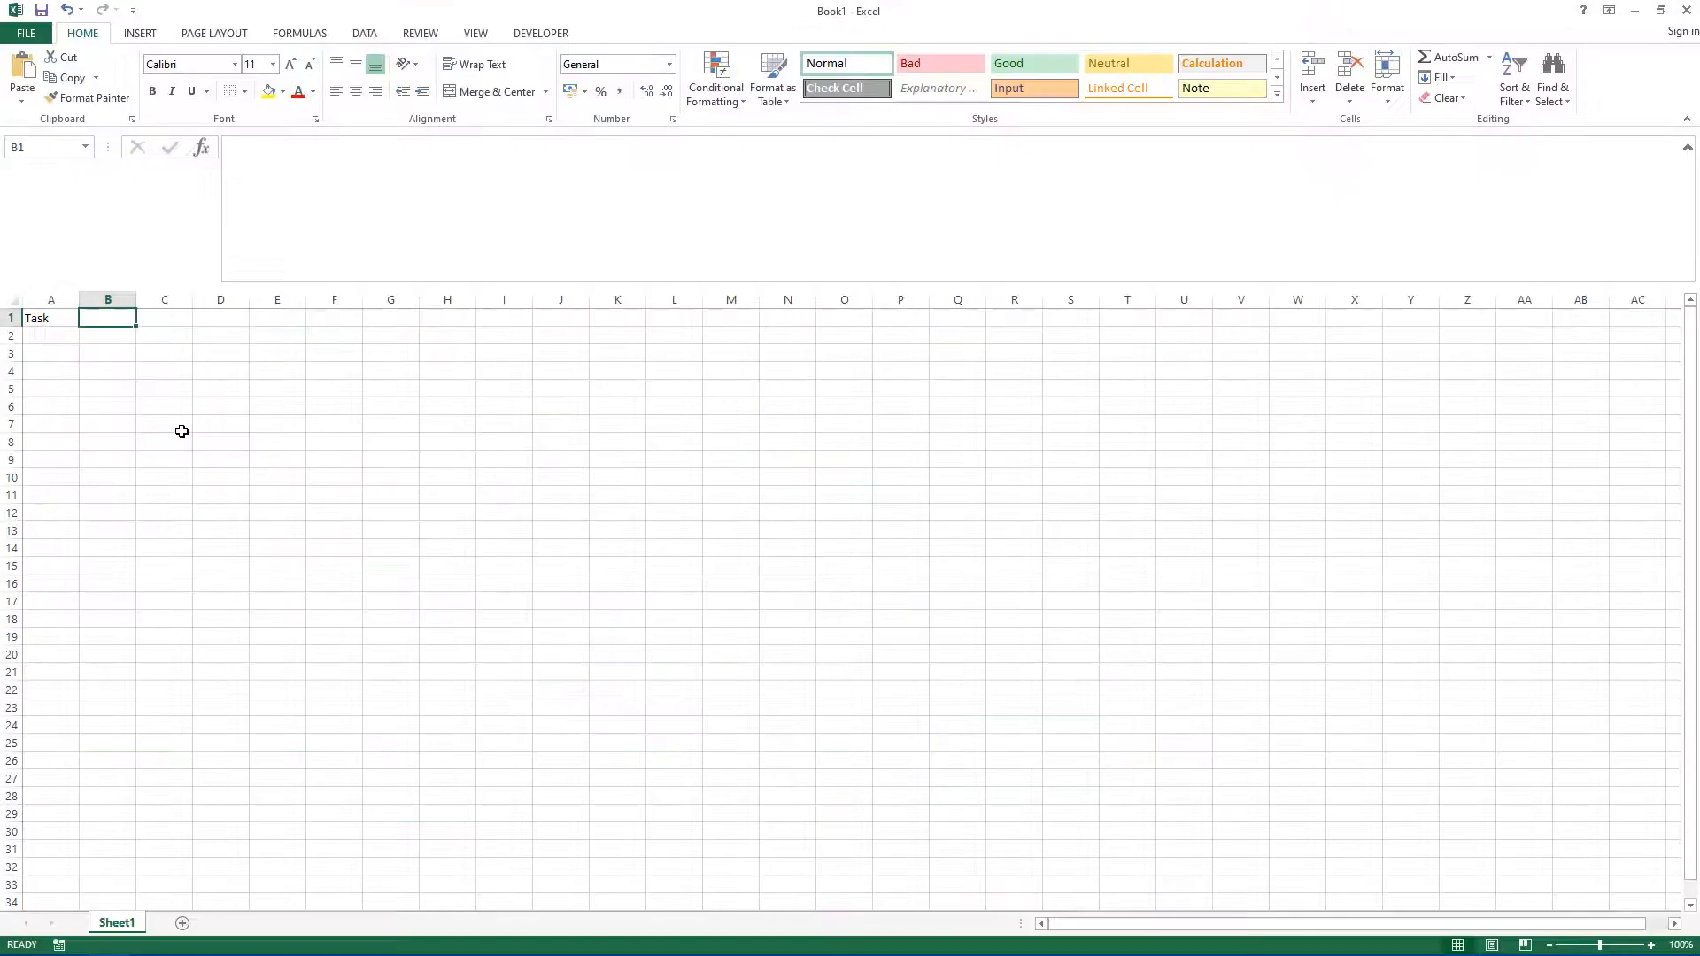
{"action": "type", "text": "Status"}
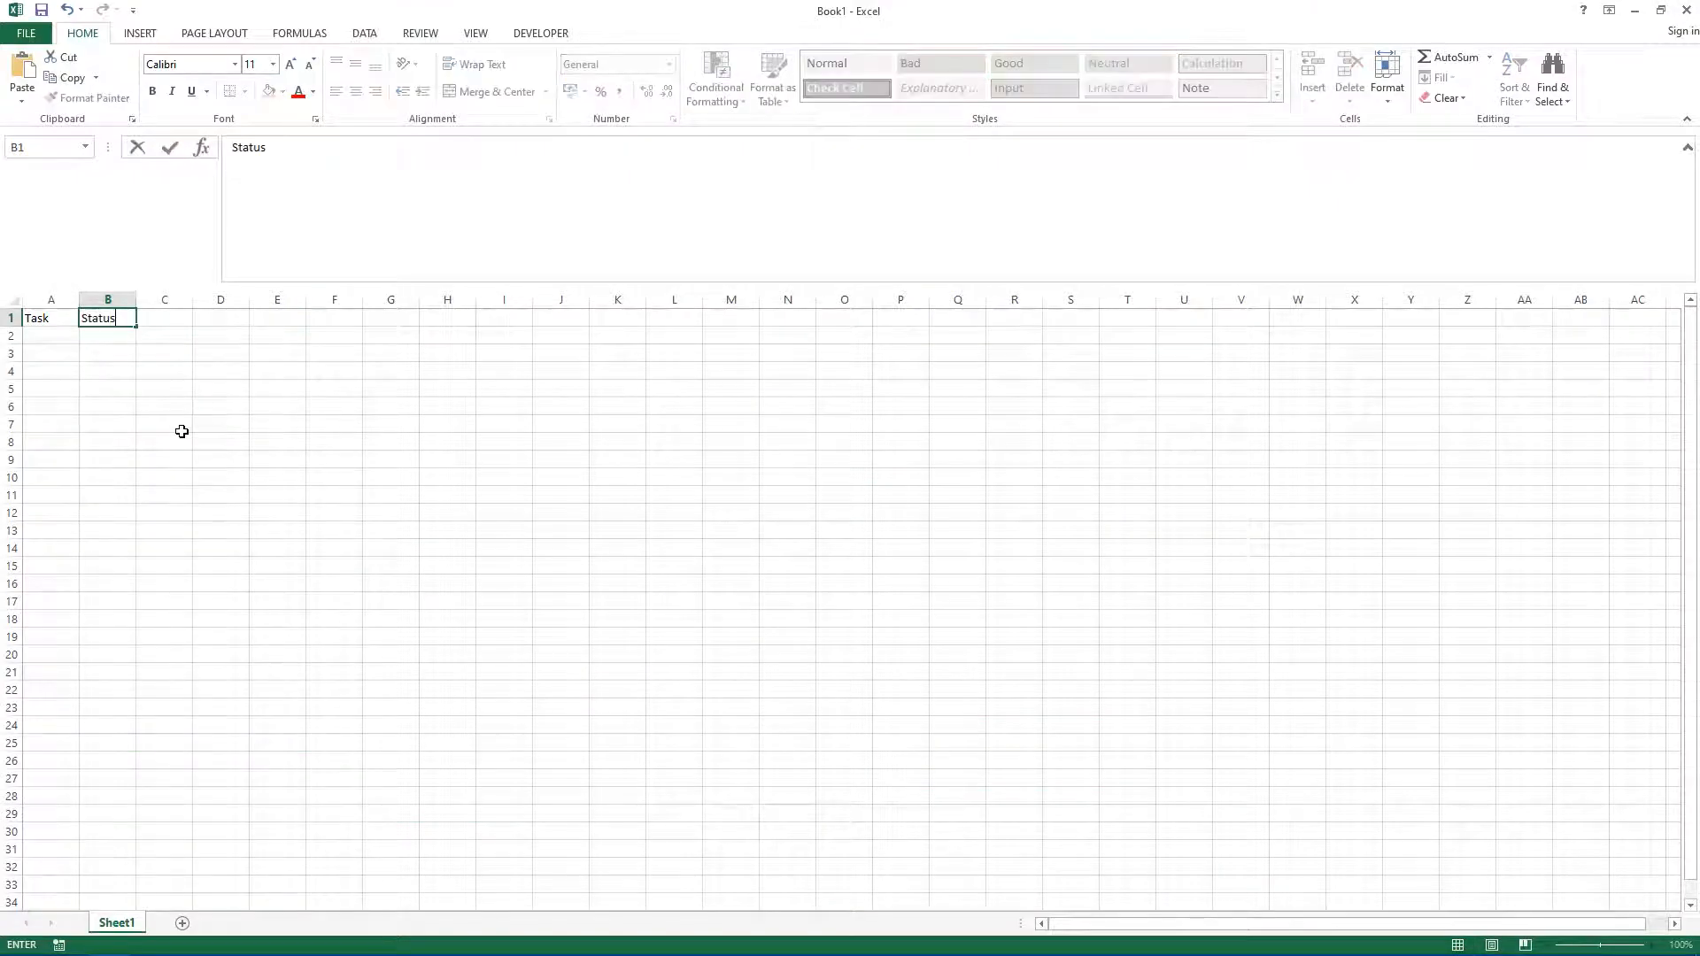
{"action": "key", "text": "Tab"}
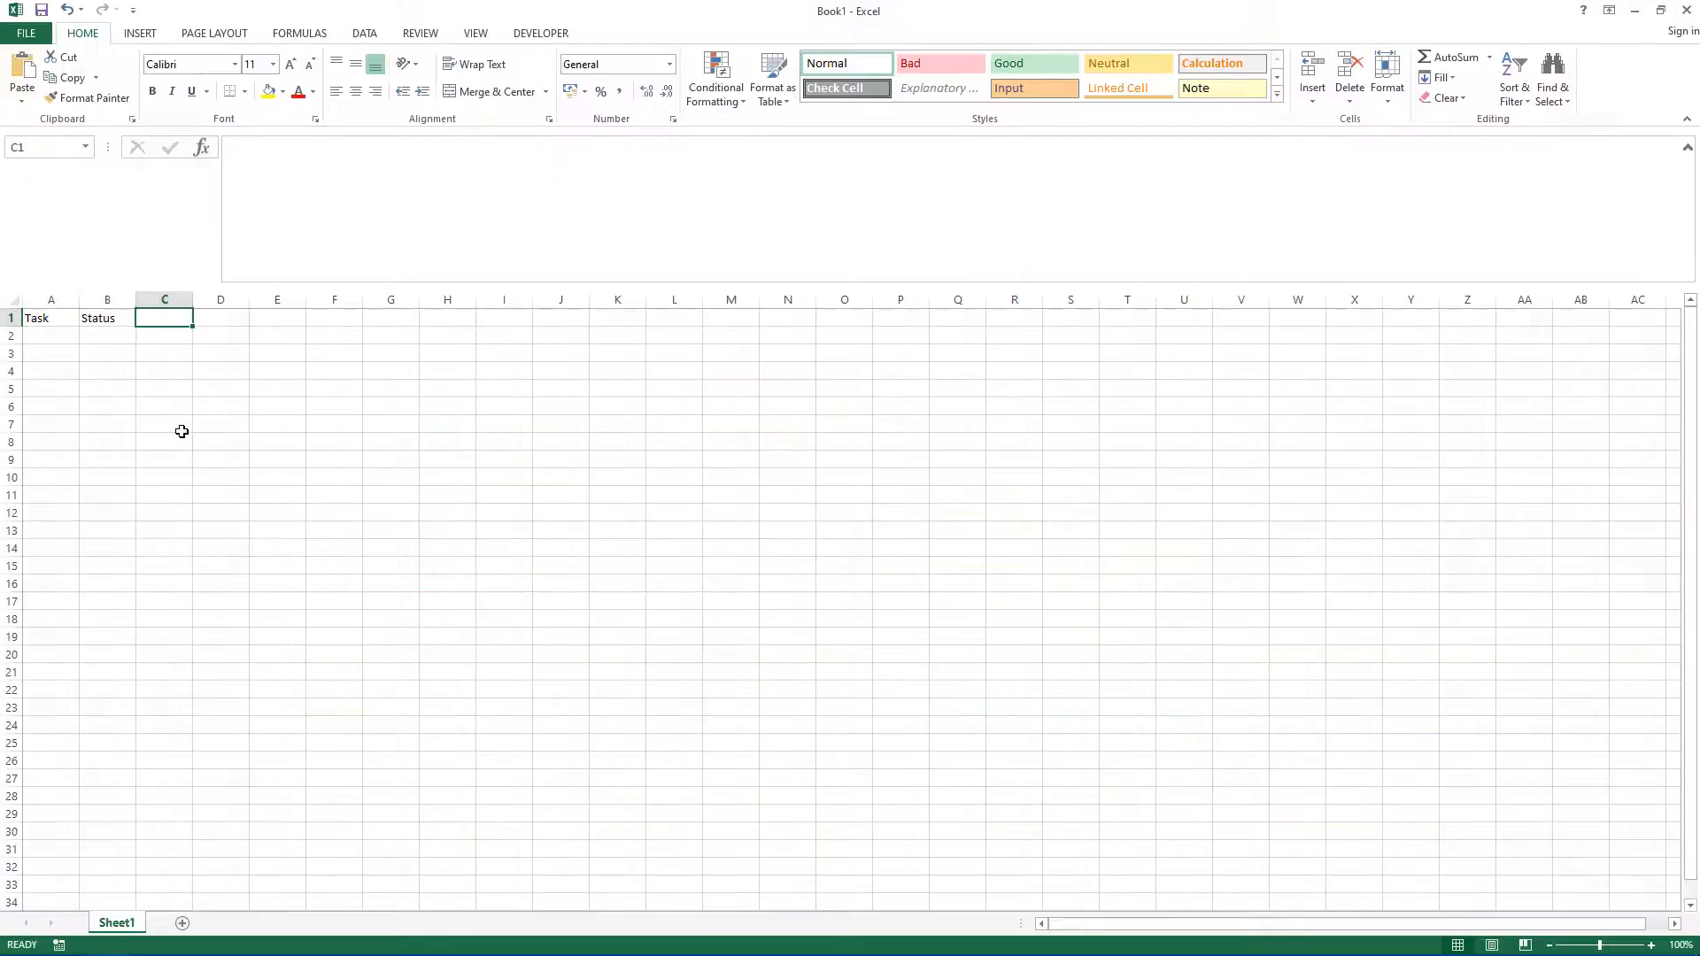
{"action": "type", "text": "Priority"}
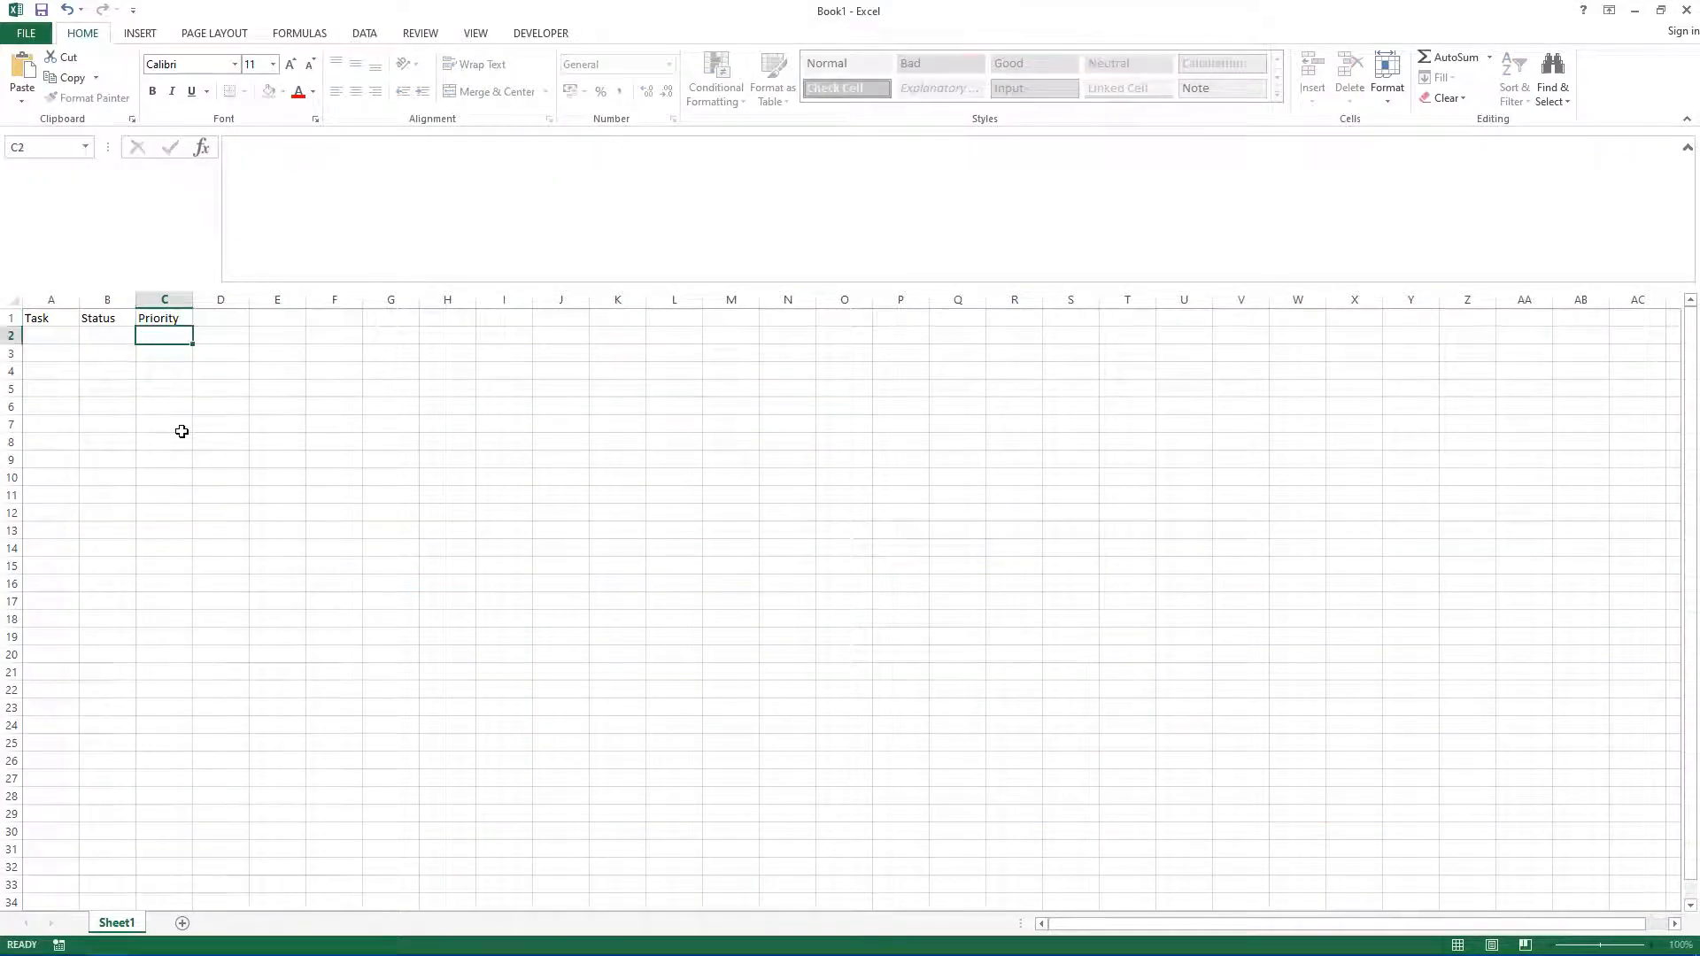
{"action": "key", "text": "Tab"}
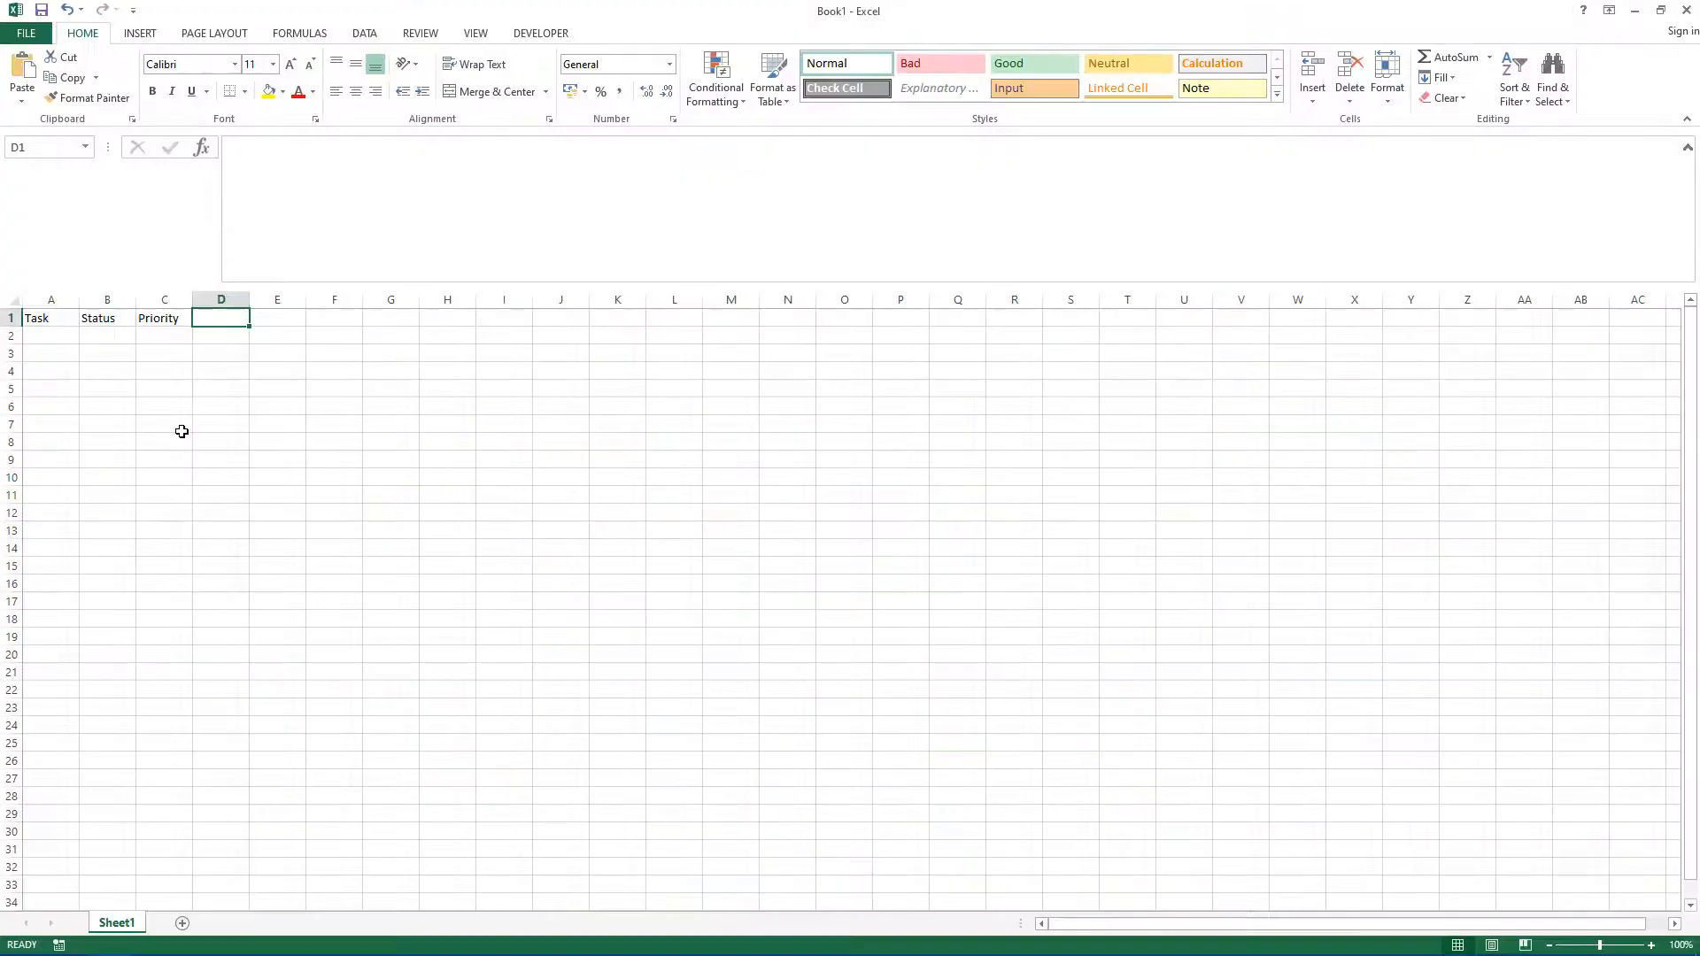
{"action": "type", "text": "Date"}
{"action": "key", "text": "Tab"}
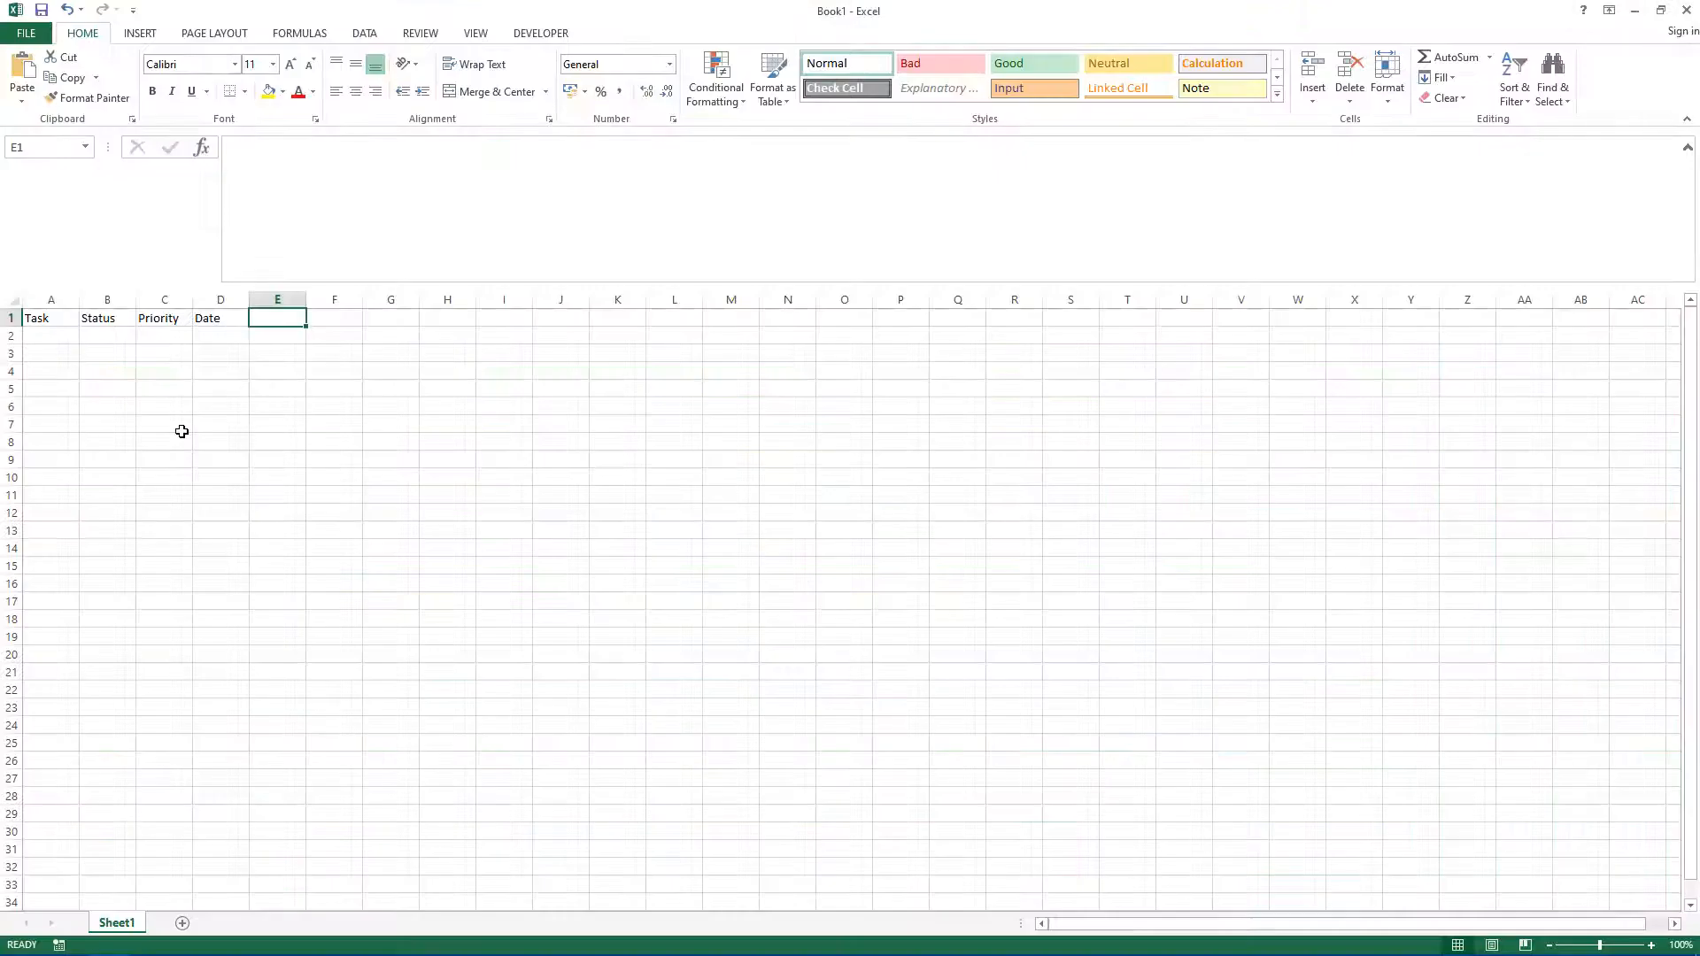
{"action": "type", "text": "Owner"}
{"action": "key", "text": "Tab"}
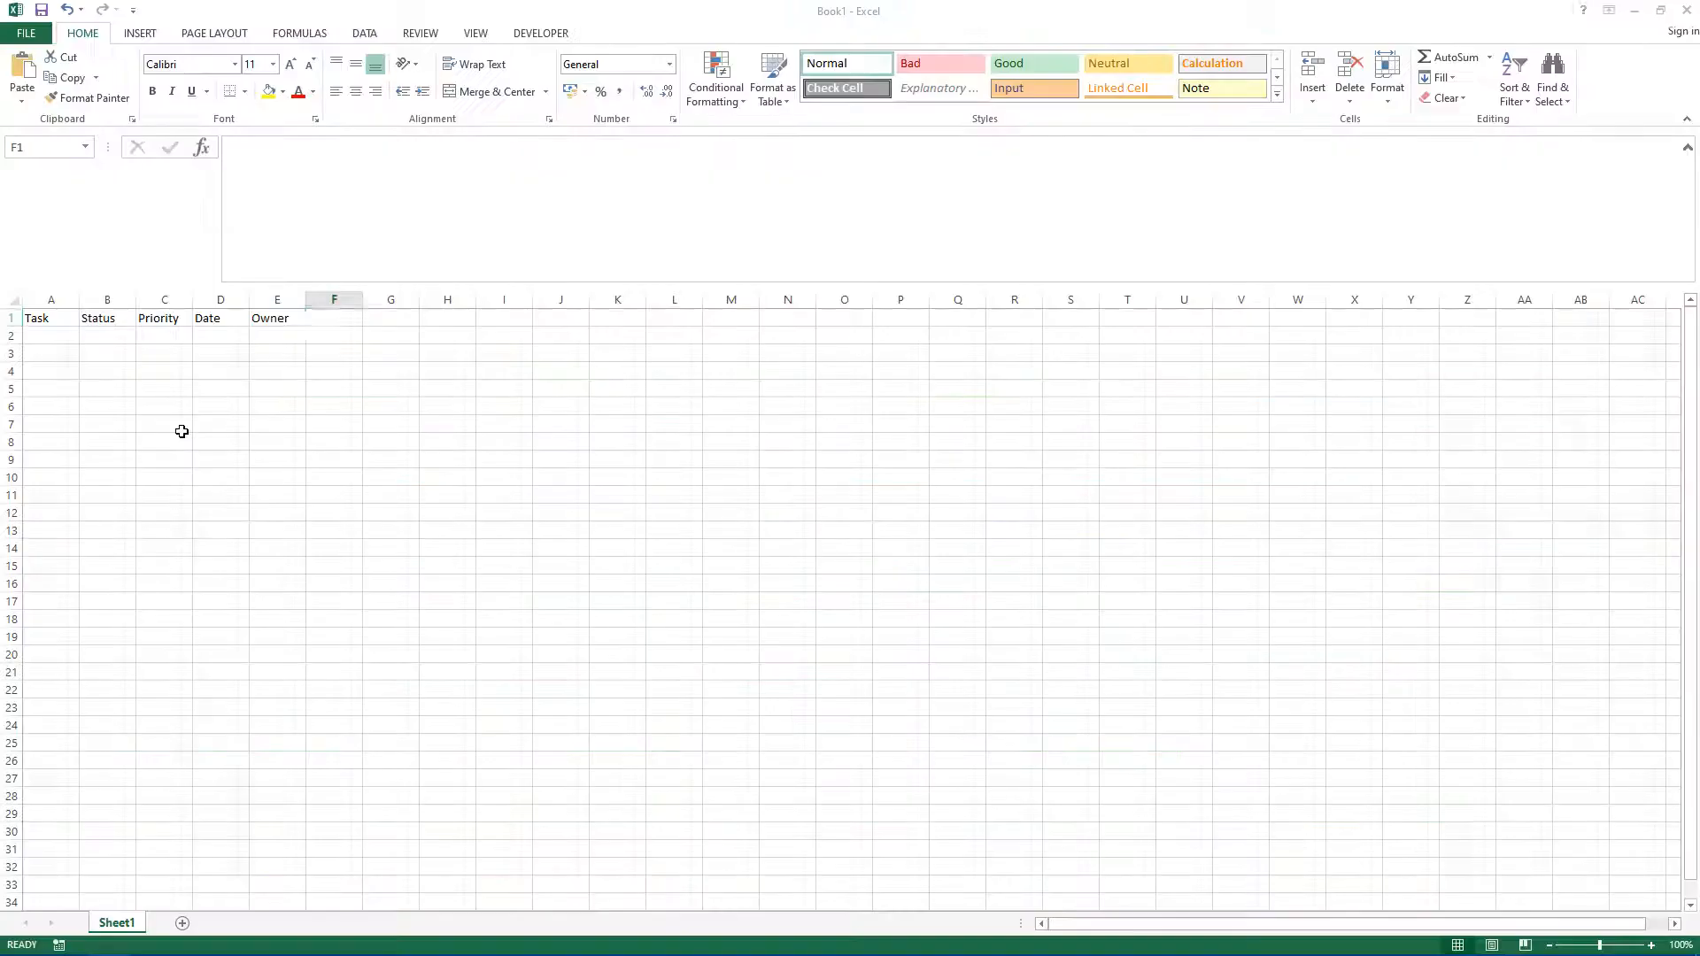
{"action": "type", "text": "Notes"}
{"action": "key", "text": "Return"}
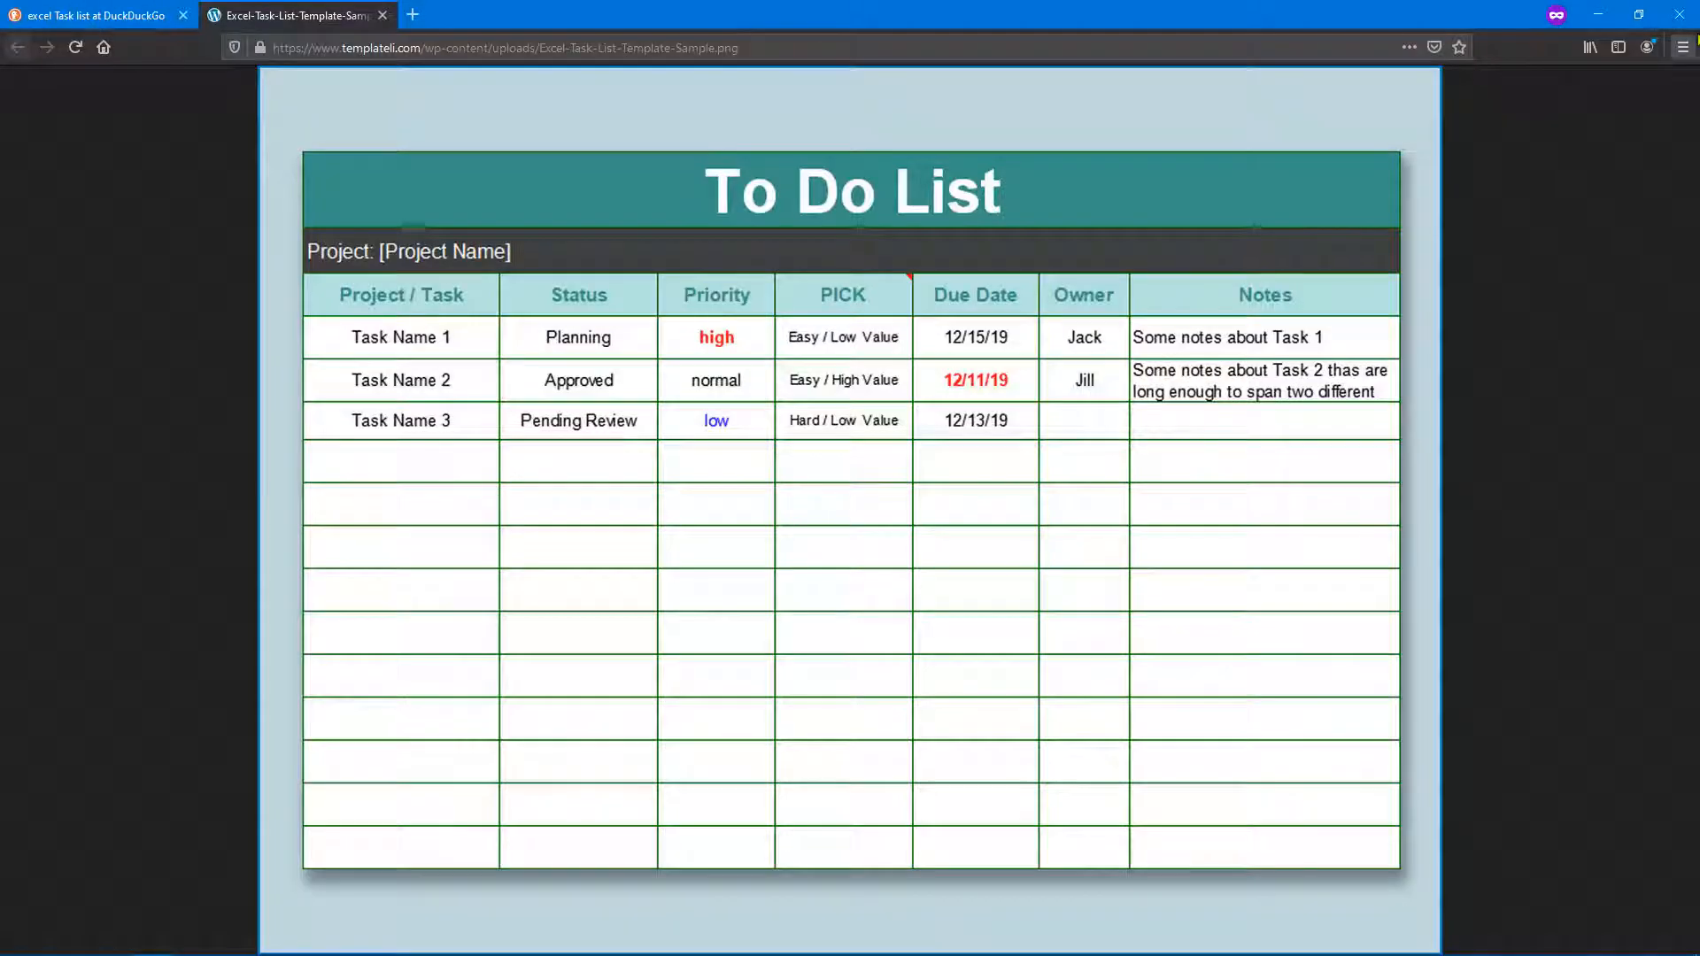
Step: Close the Firefox window and return to the workbook
{"action": "left_click", "coordinate": [1683, 47]}
{"action": "left_click", "coordinate": [1679, 14]}
{"action": "left_click", "coordinate": [797, 515]}
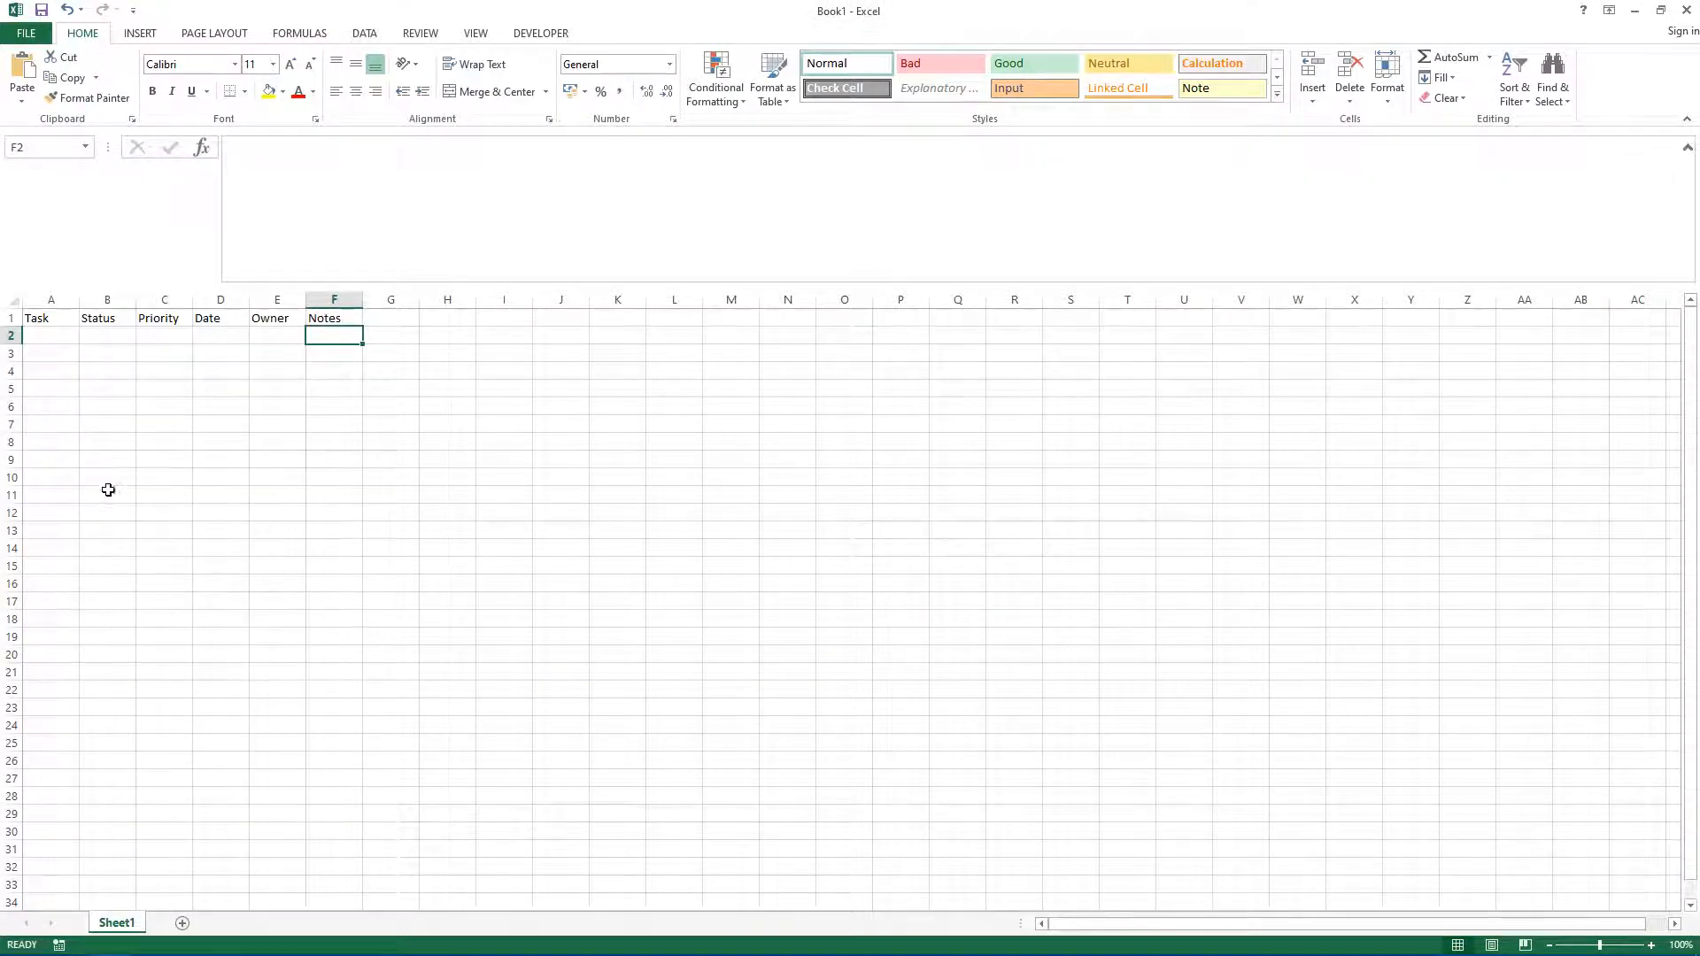
{"action": "left_click", "coordinate": [159, 459]}
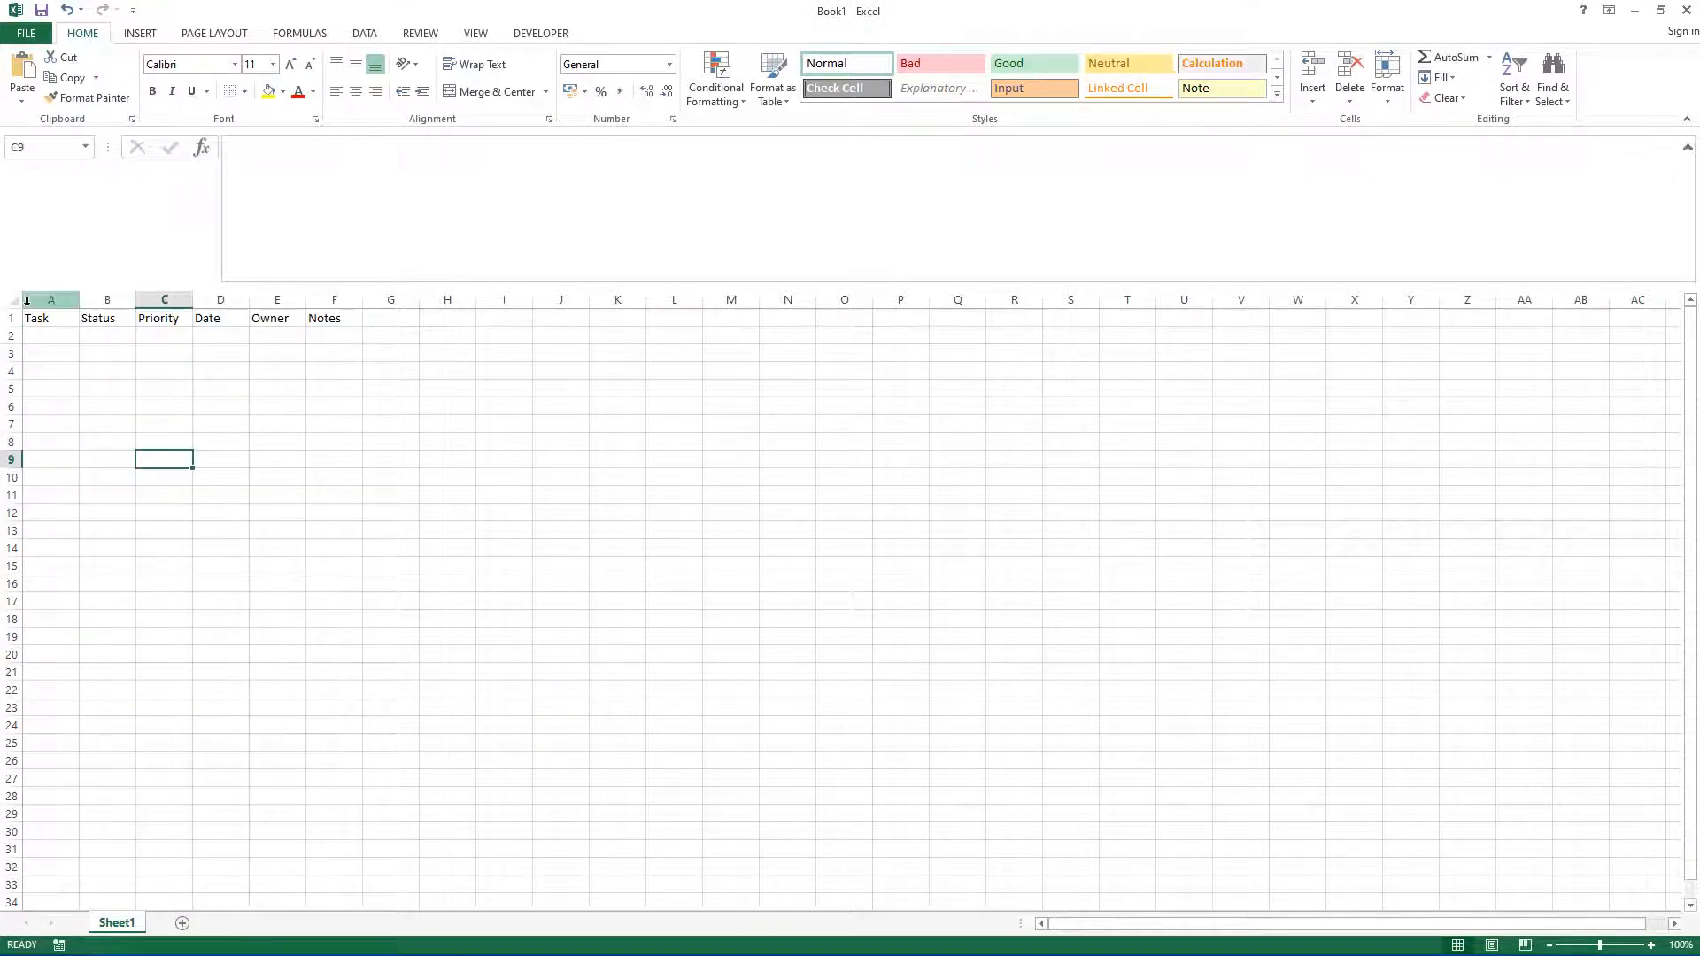
{"action": "left_click_drag", "start_coordinate": [31, 318], "coordinate": [342, 582]}
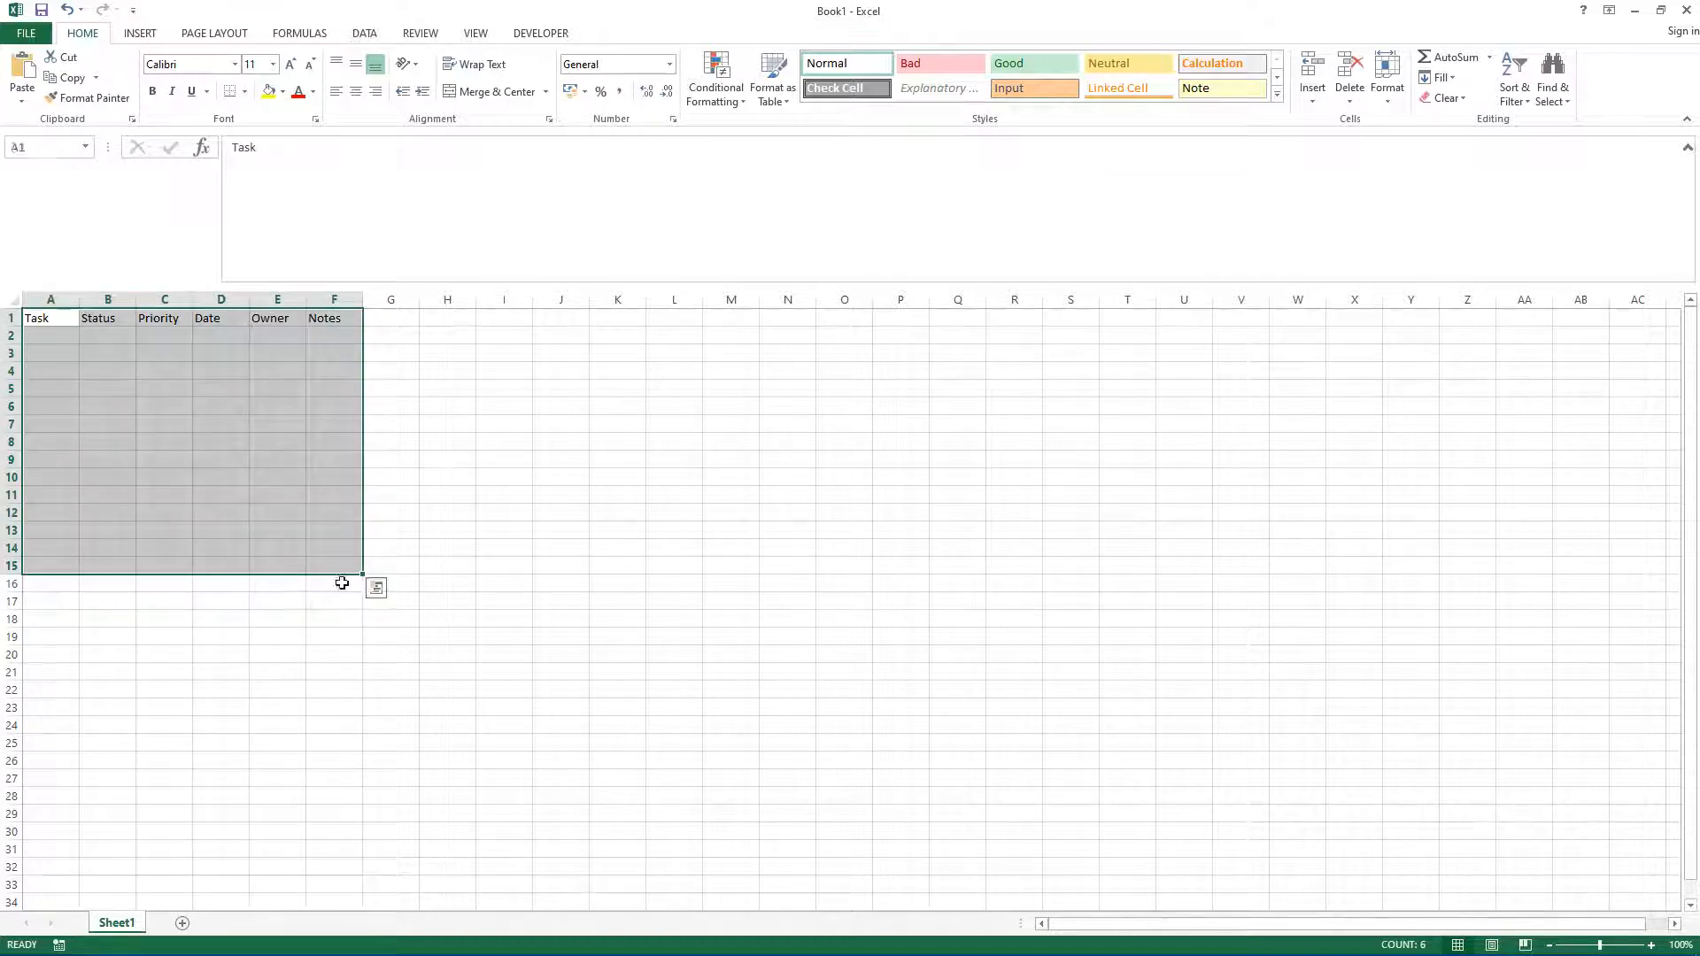
{"action": "left_click", "coordinate": [163, 706]}
{"action": "left_click", "coordinate": [50, 319]}
{"action": "scroll", "coordinate": [363, 558], "scroll_direction": "up", "scroll_amount": 4}
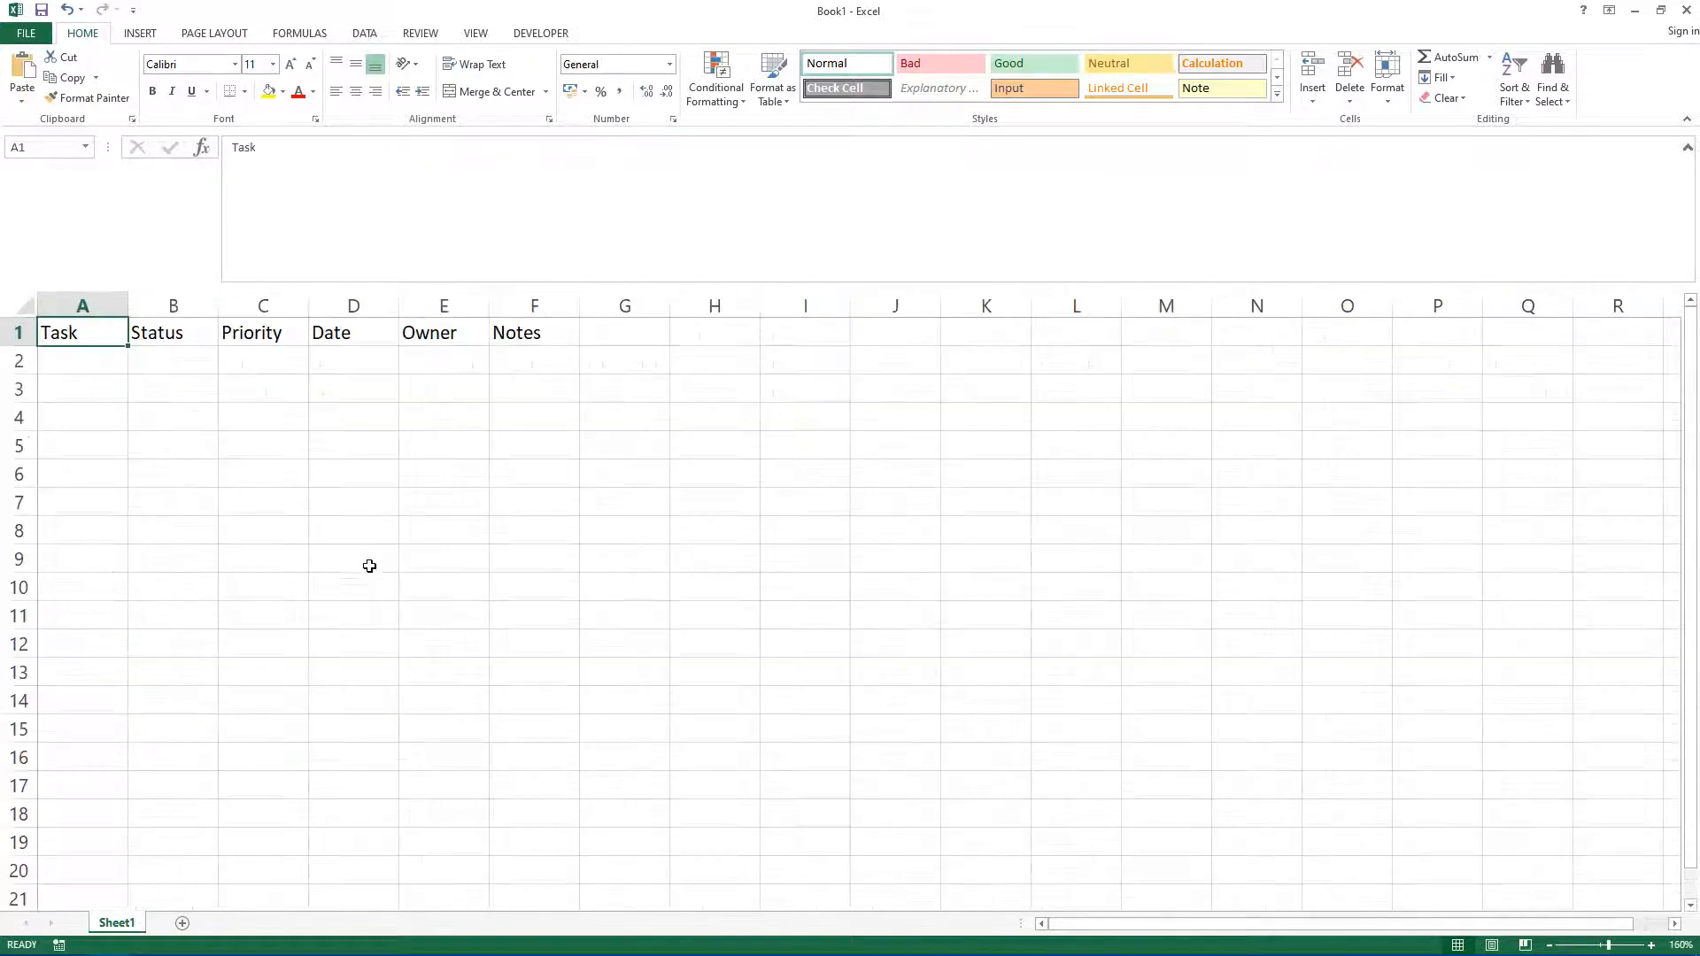
{"action": "scroll", "coordinate": [369, 566], "scroll_direction": "up", "scroll_amount": 1}
{"action": "left_click", "coordinate": [173, 336]}
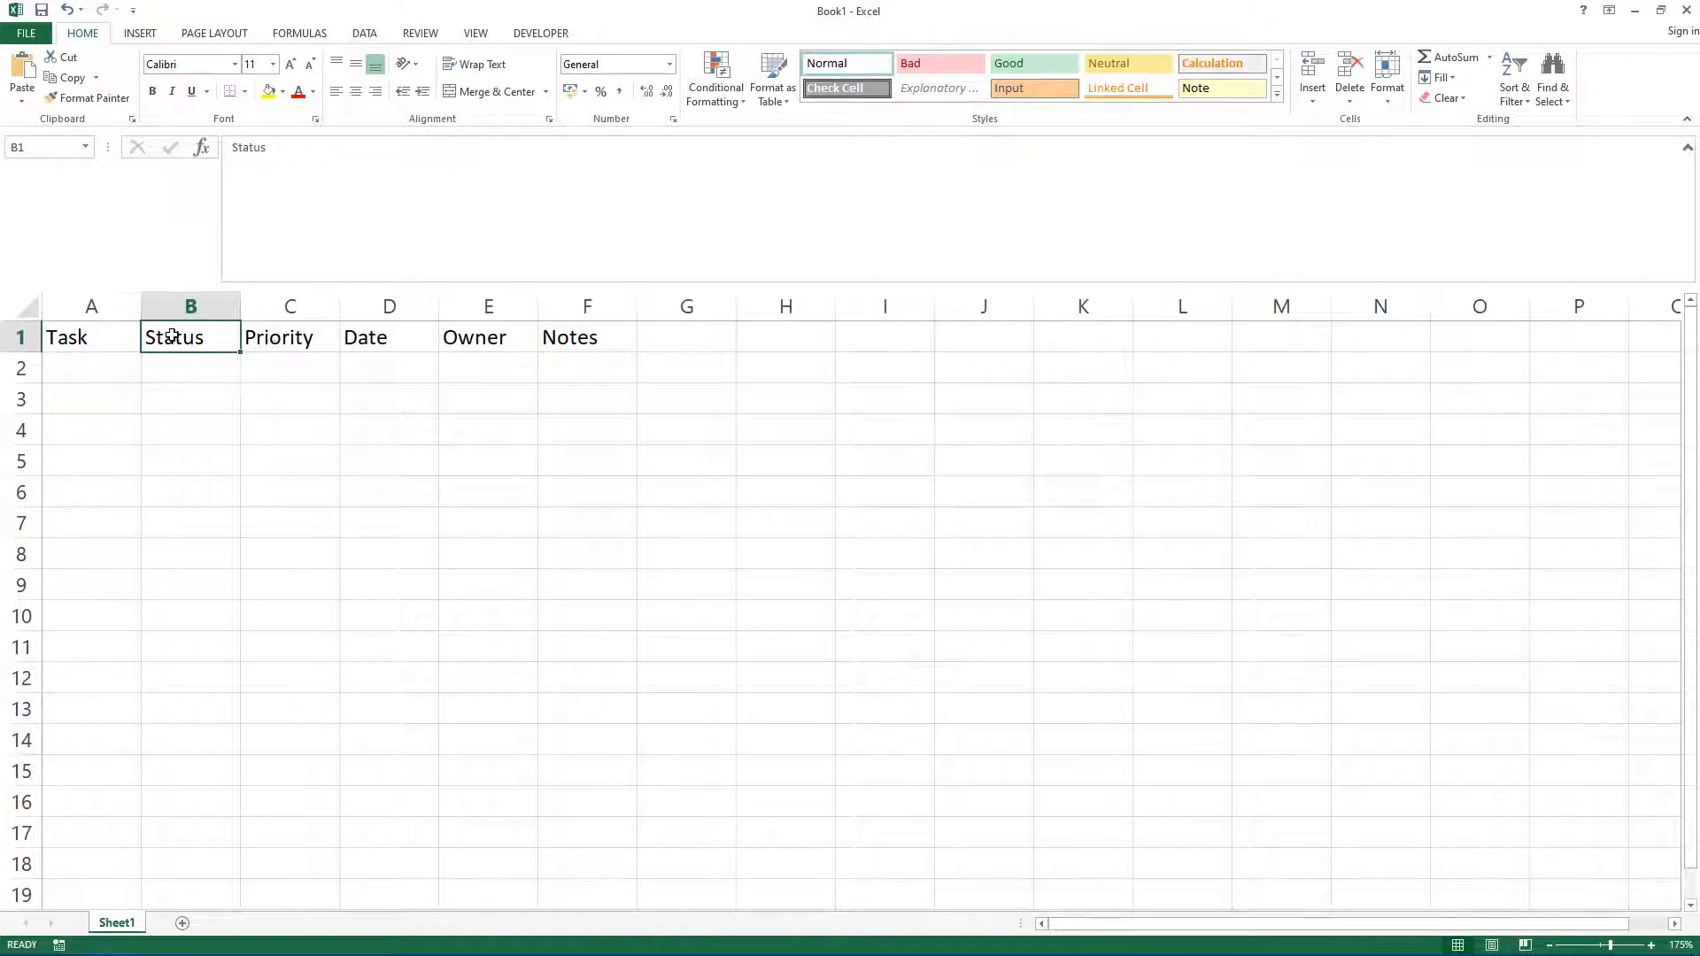
{"action": "left_click", "coordinate": [280, 337]}
{"action": "left_click", "coordinate": [416, 343]}
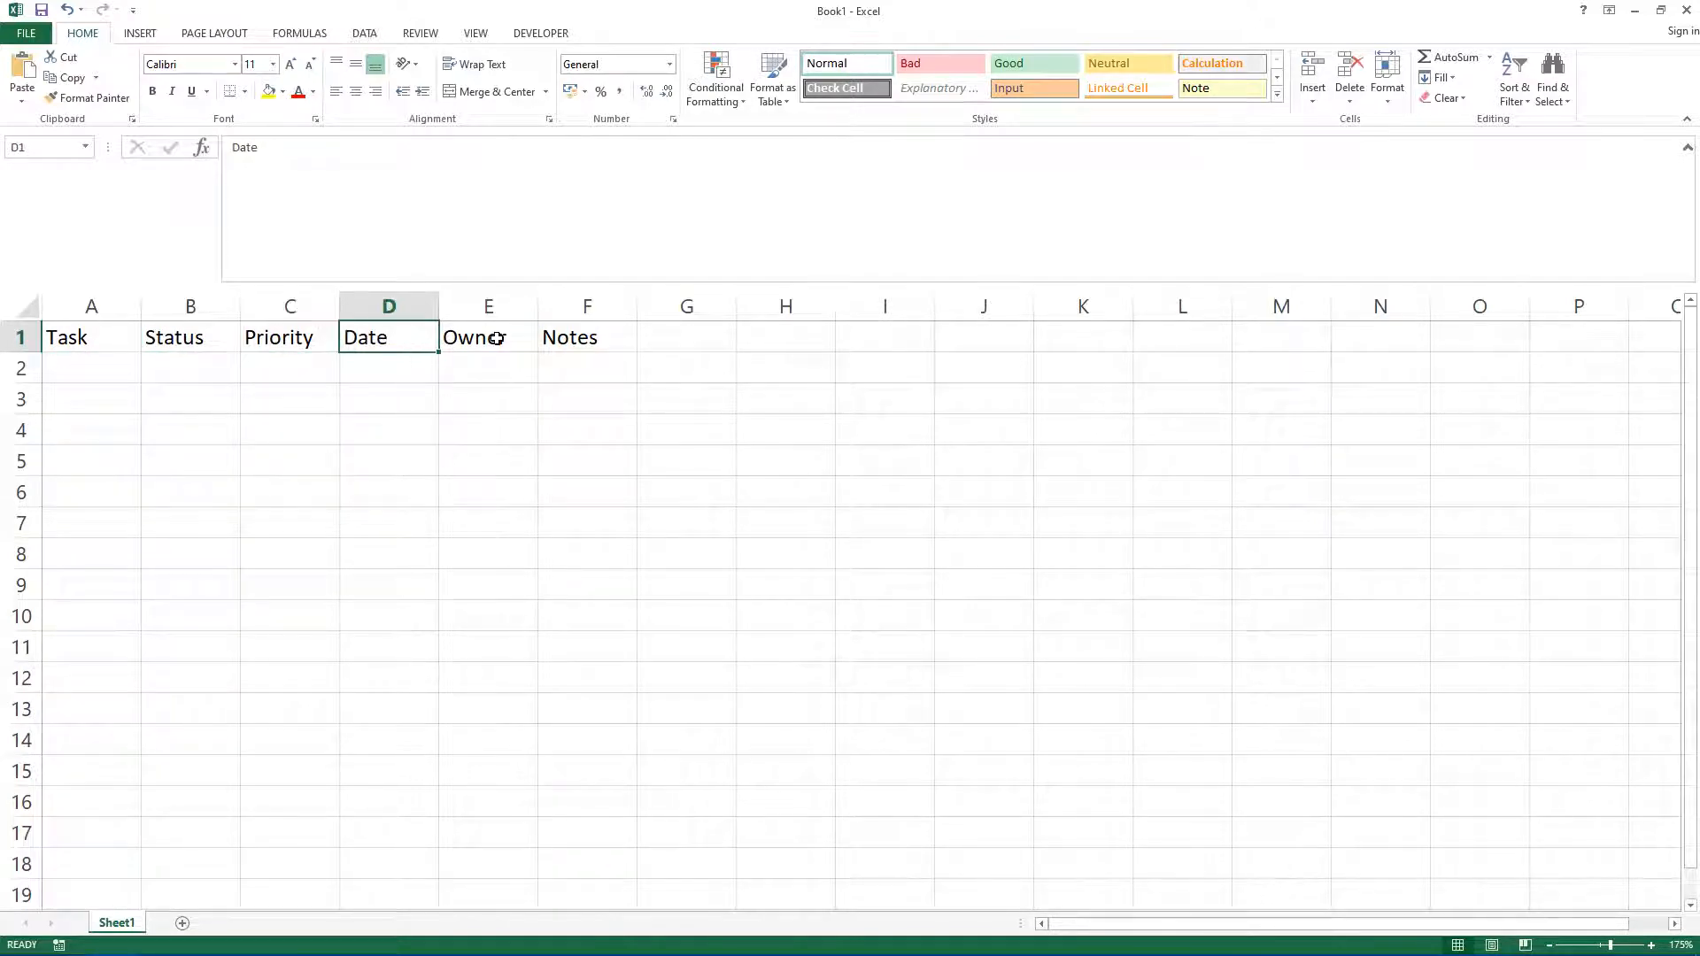
{"action": "left_click", "coordinate": [497, 339]}
{"action": "left_click", "coordinate": [558, 348]}
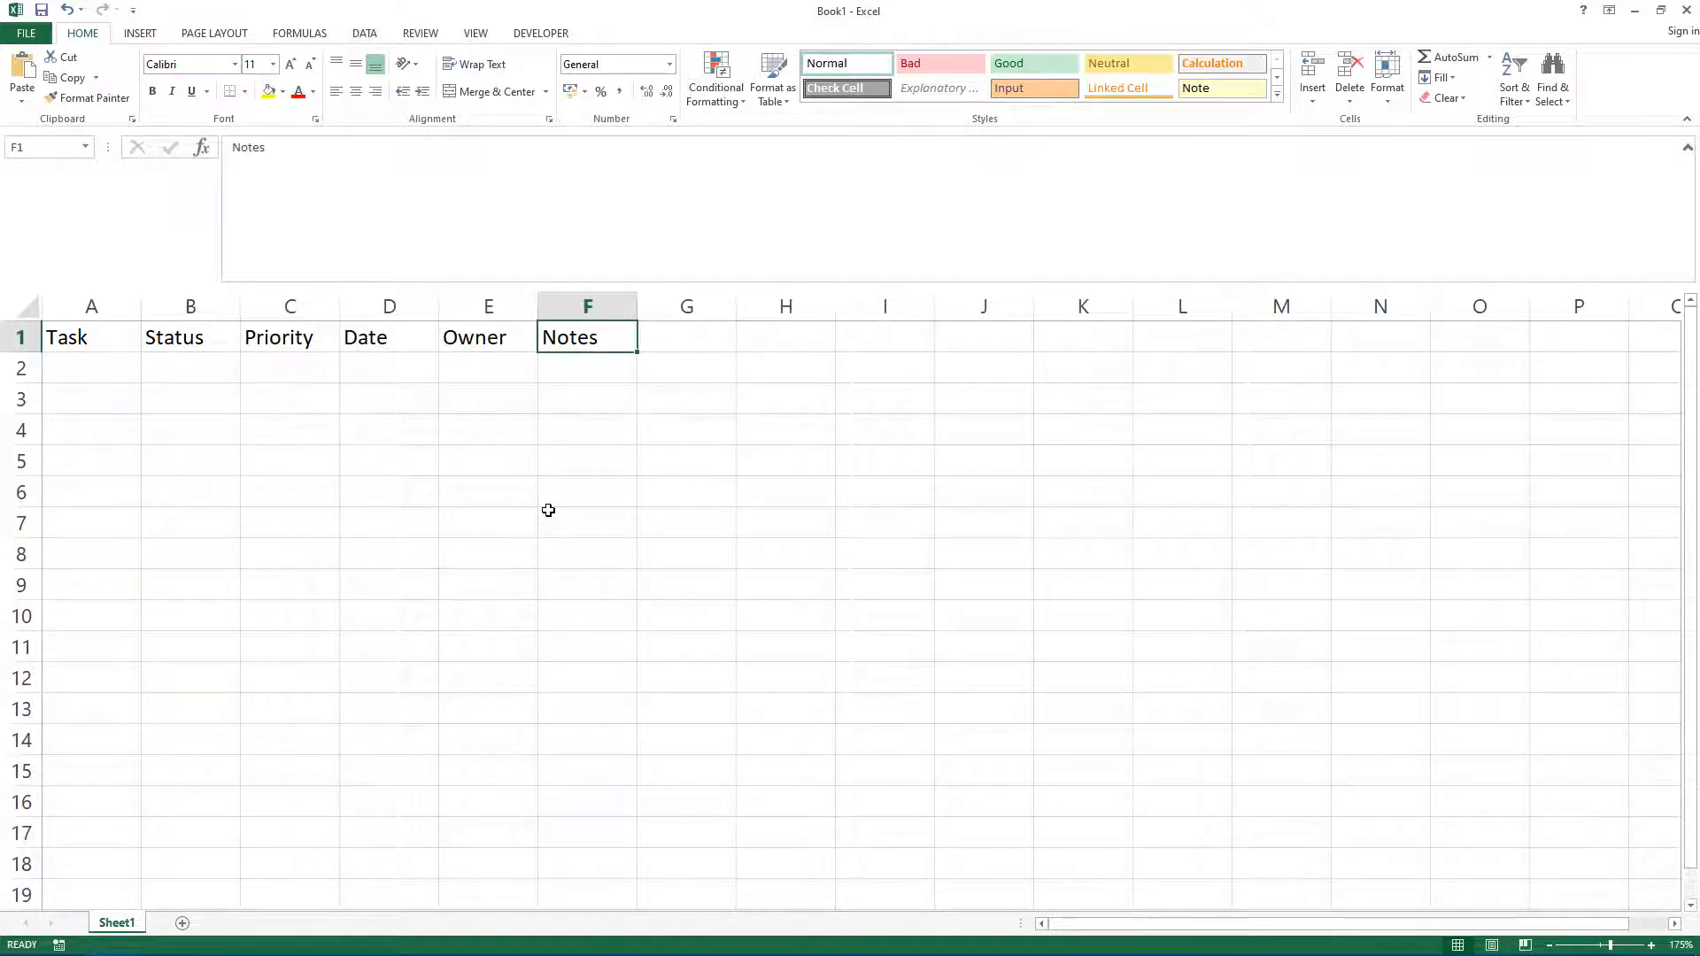
{"action": "left_click", "coordinate": [465, 581]}
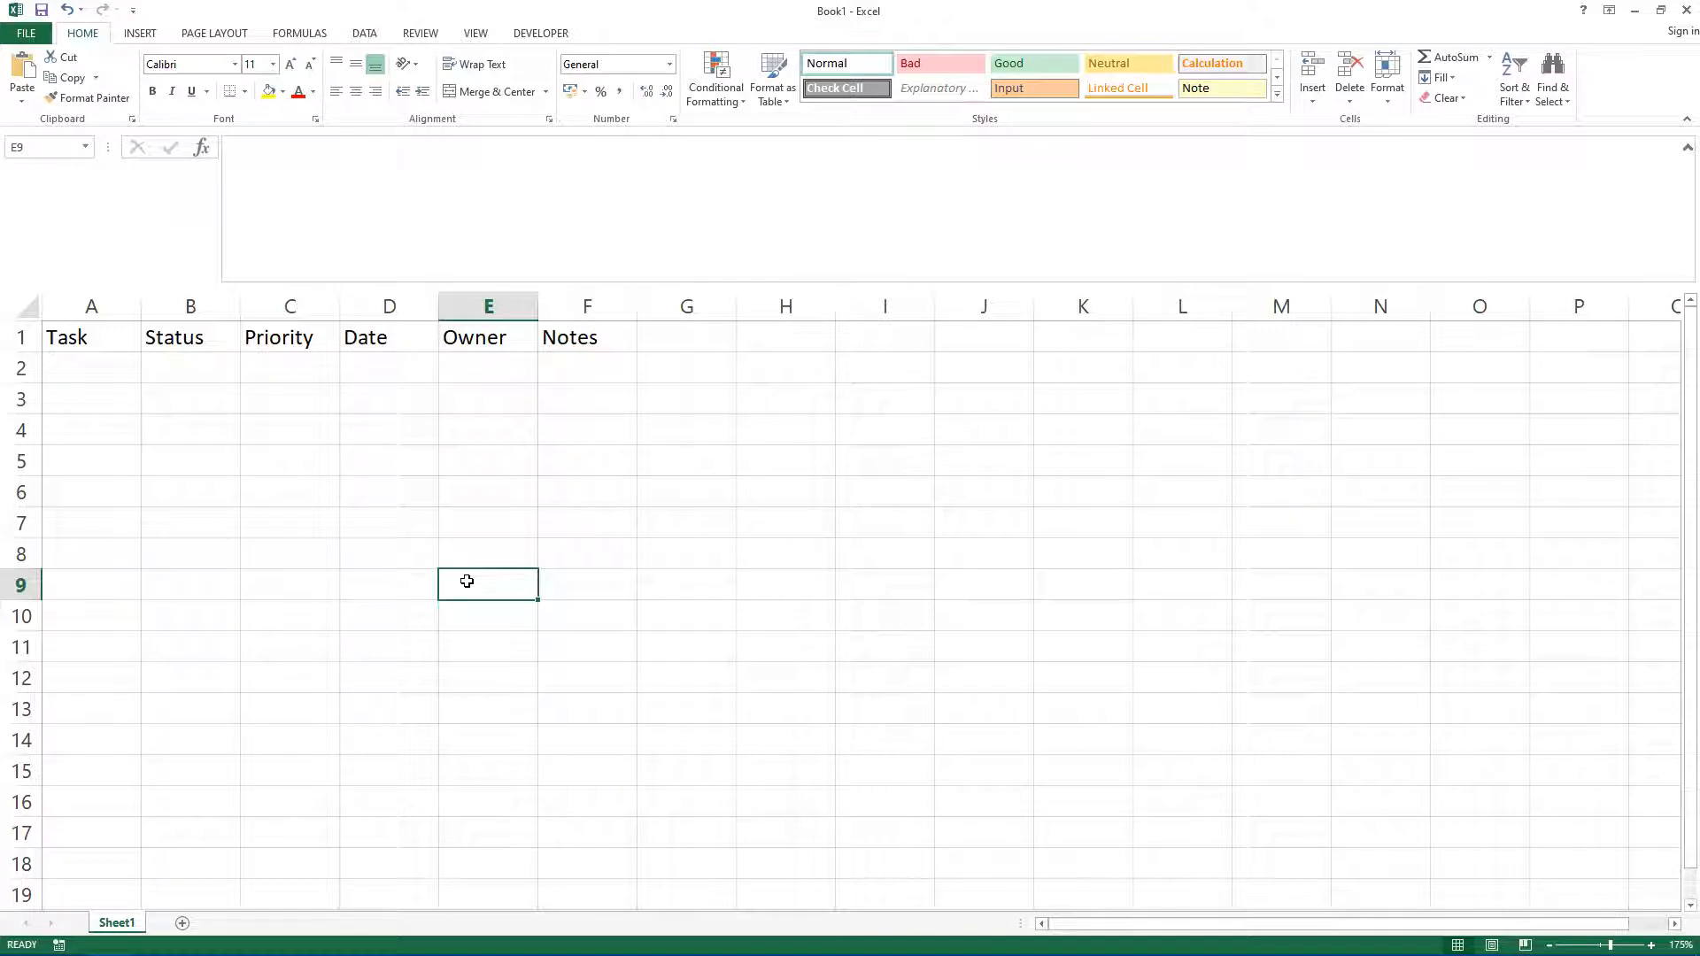
{"action": "left_click", "coordinate": [208, 377]}
{"action": "key", "text": "Up"}
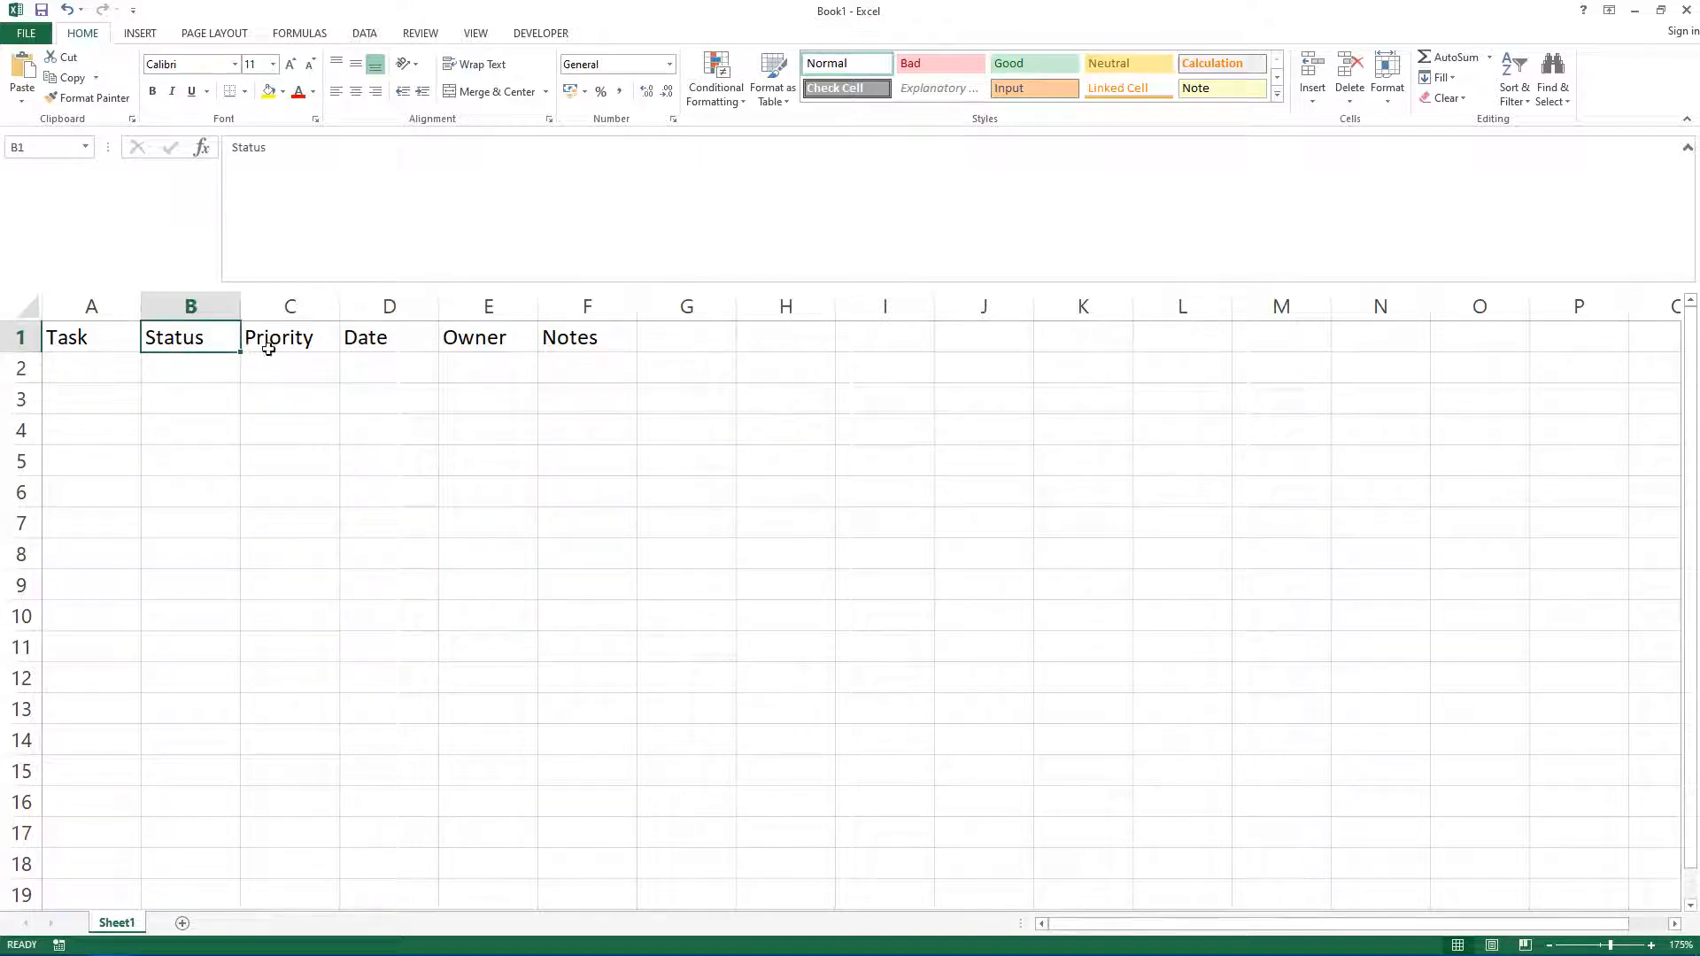
{"action": "key", "text": "Right"}
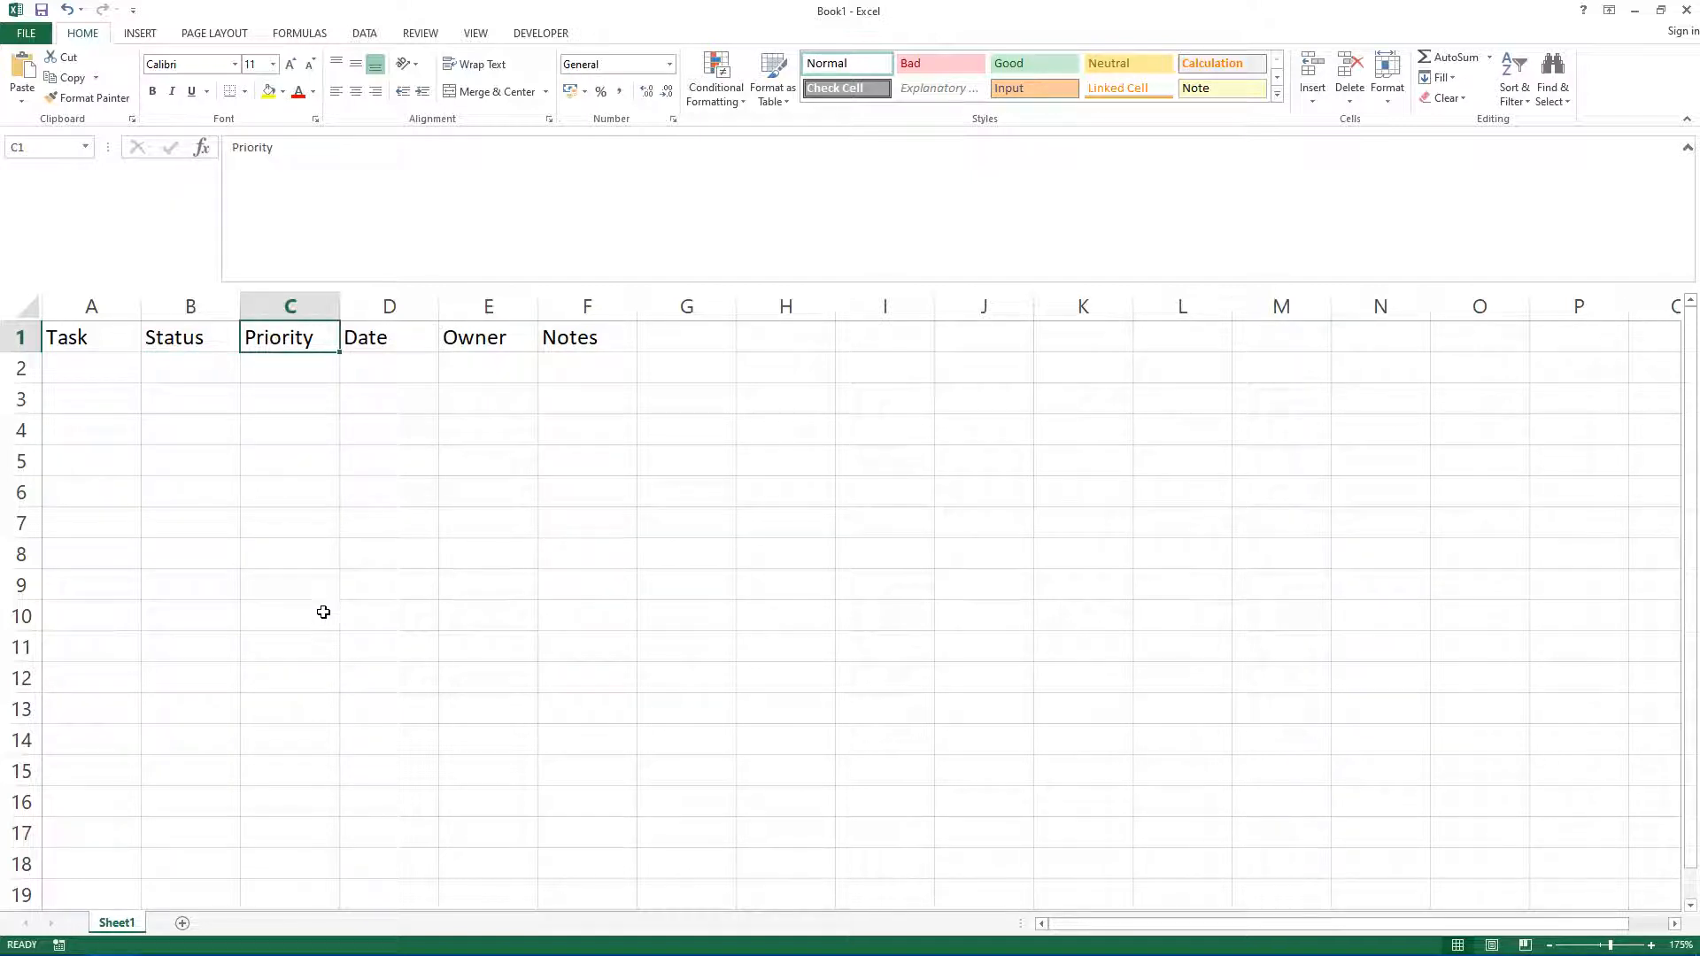
{"action": "left_click", "coordinate": [323, 612]}
Step: Format the range A1:F17 as a table with a blue medium table style, marking it as having headers
{"action": "left_click", "coordinate": [83, 336]}
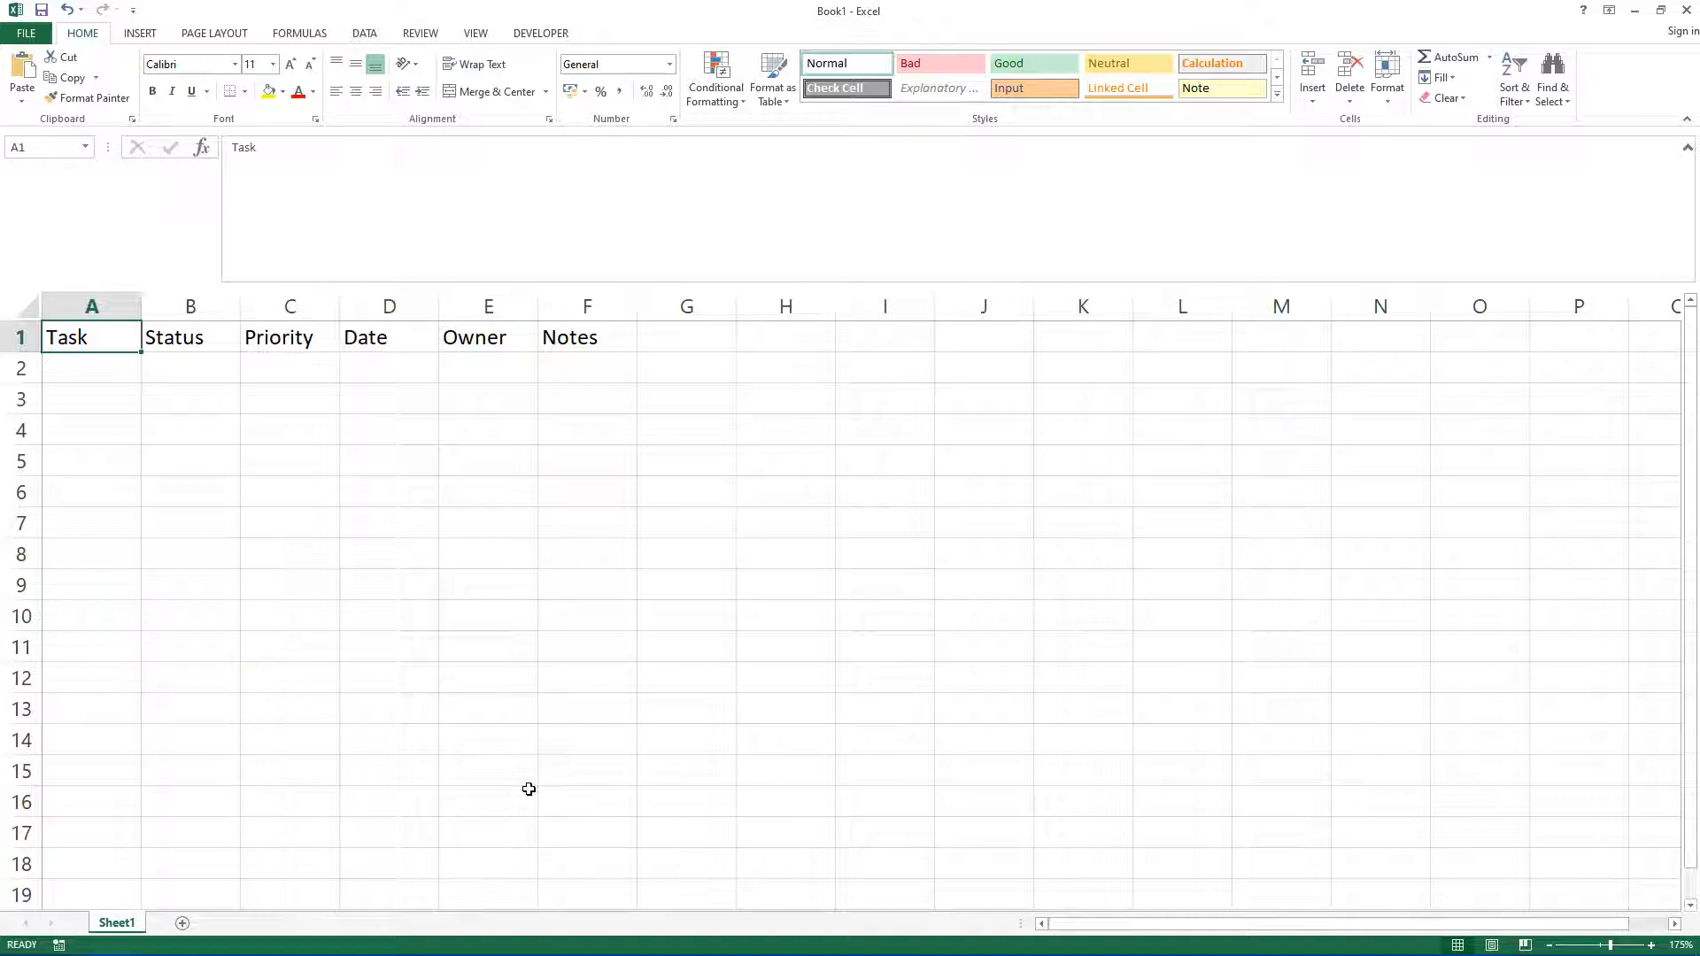
{"action": "left_click", "coordinate": [694, 803], "text": "shift"}
{"action": "left_click", "coordinate": [588, 838], "text": "shift"}
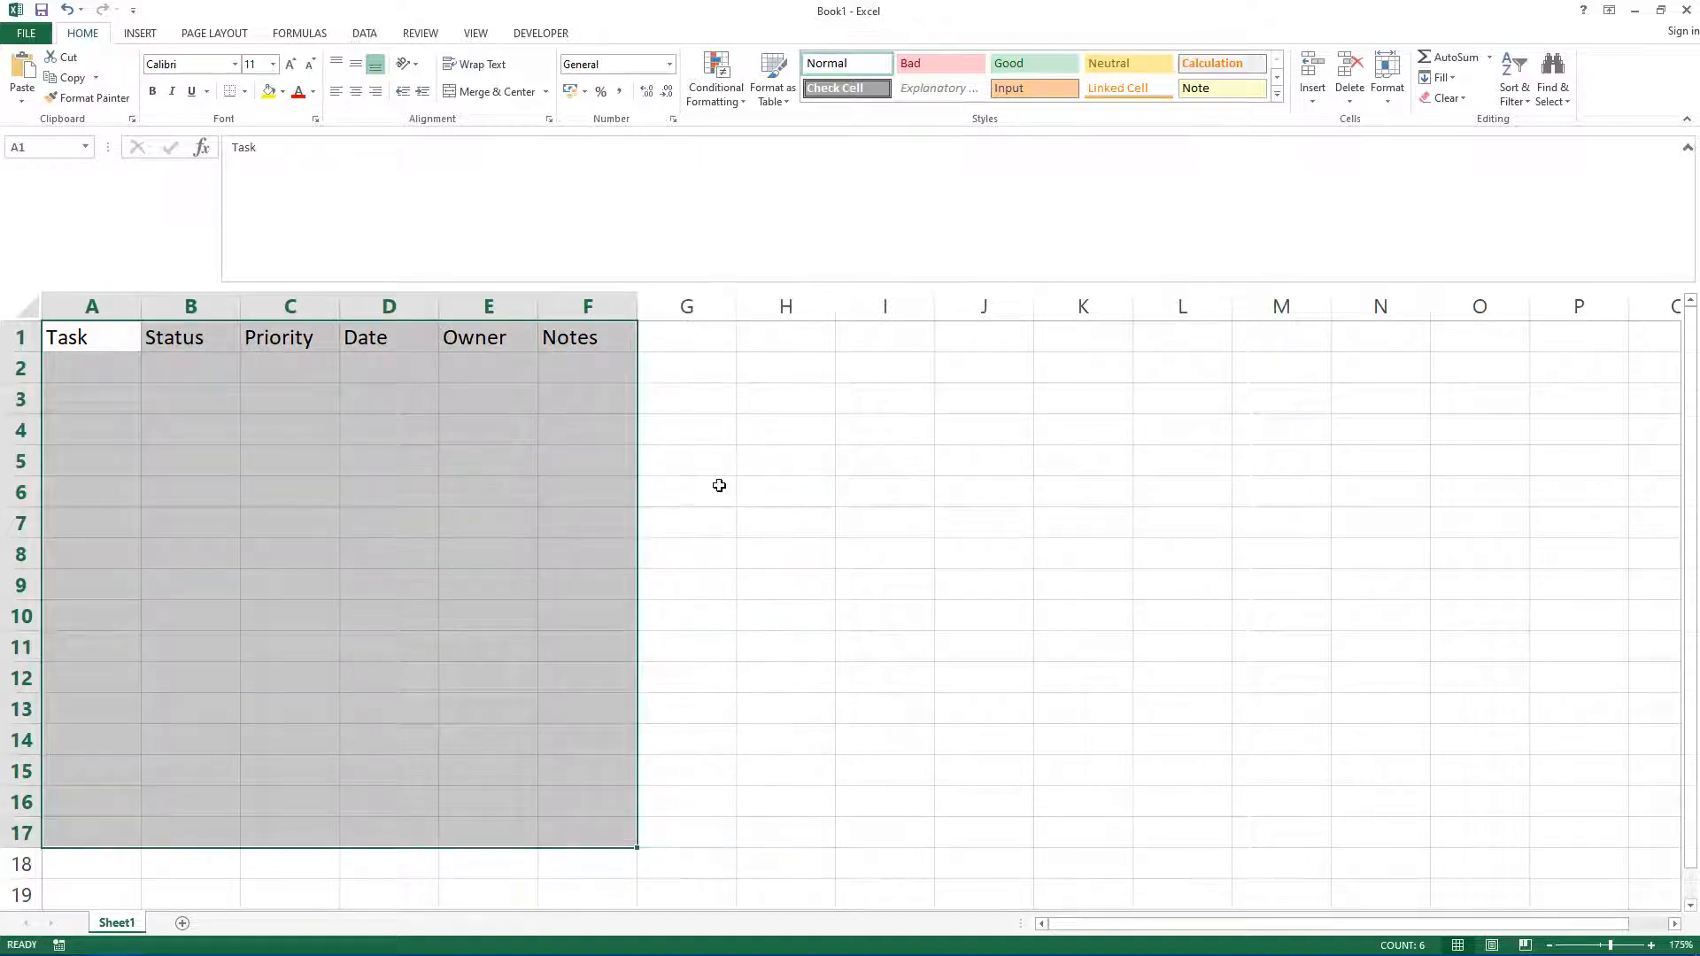
{"action": "left_click", "coordinate": [771, 98]}
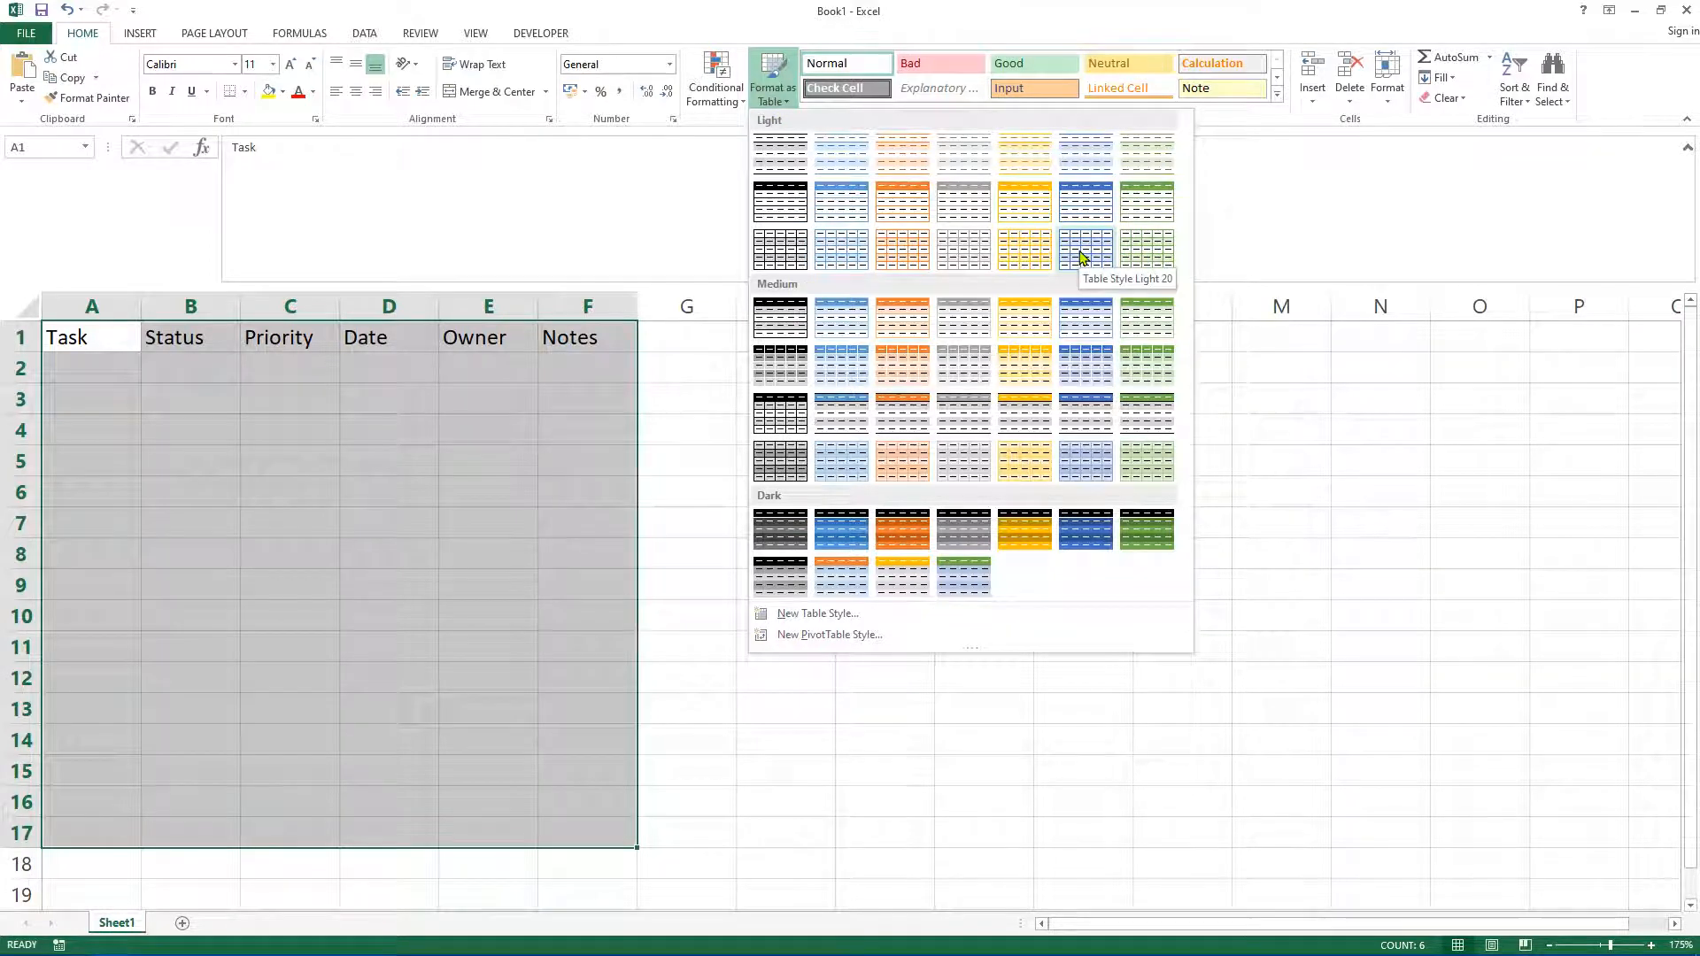
{"action": "left_click", "coordinate": [831, 323]}
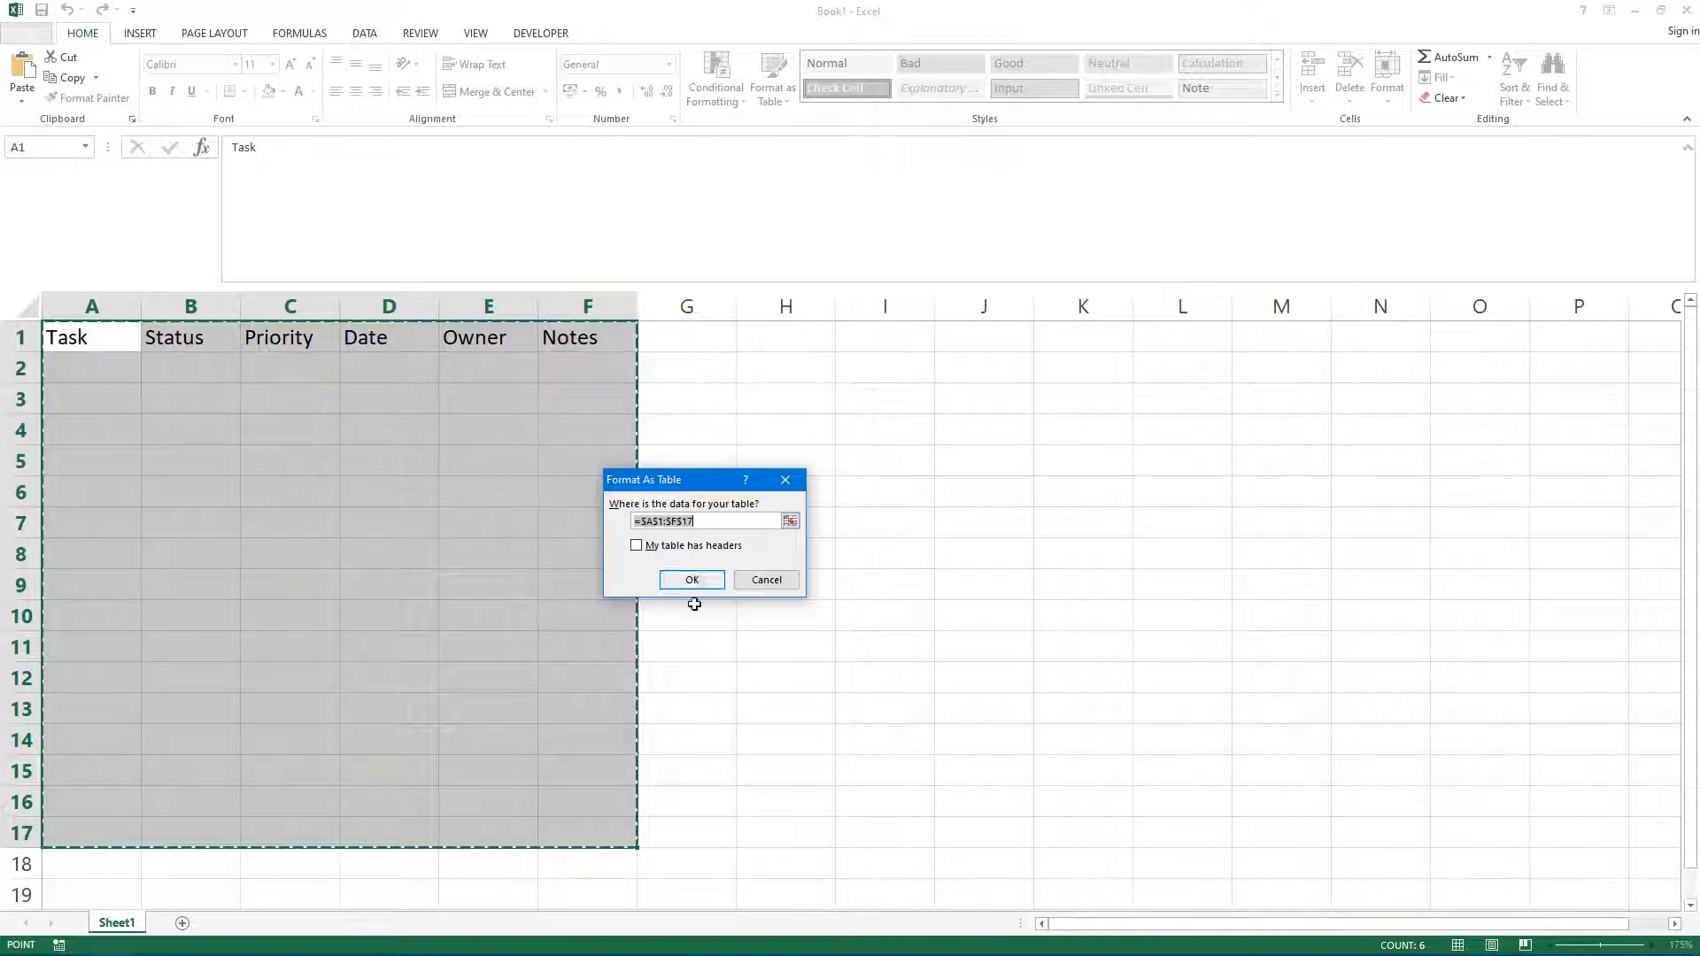
{"action": "left_click", "coordinate": [637, 546]}
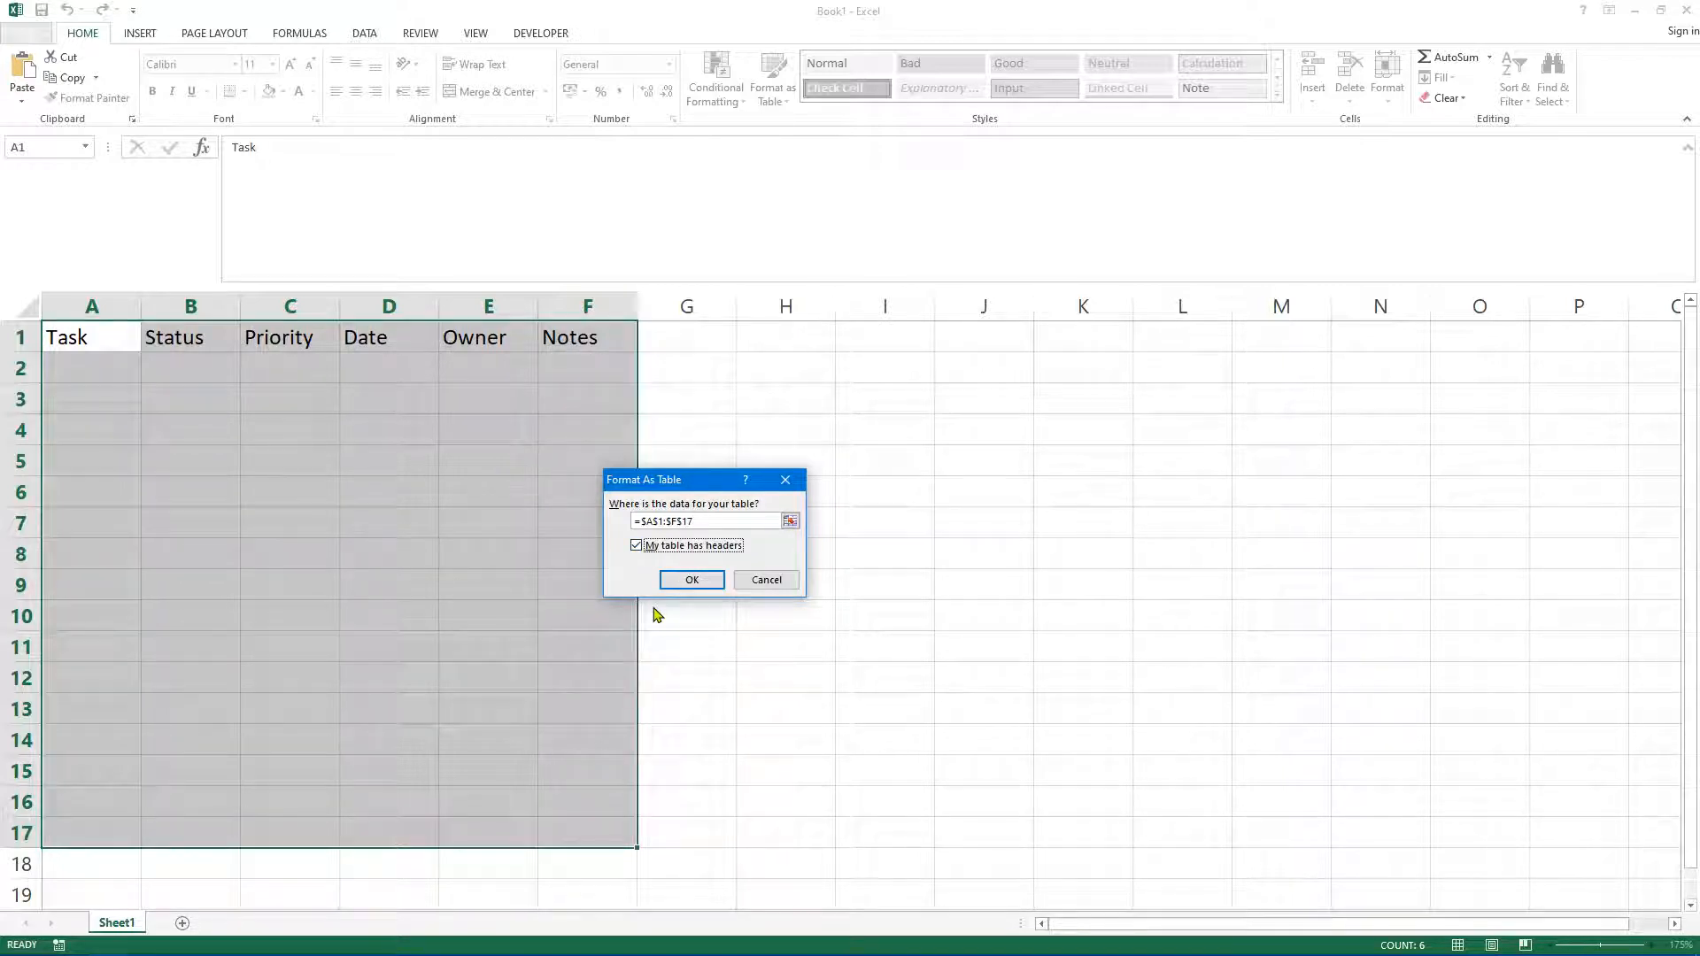
{"action": "left_click", "coordinate": [705, 582]}
{"action": "left_click", "coordinate": [833, 654]}
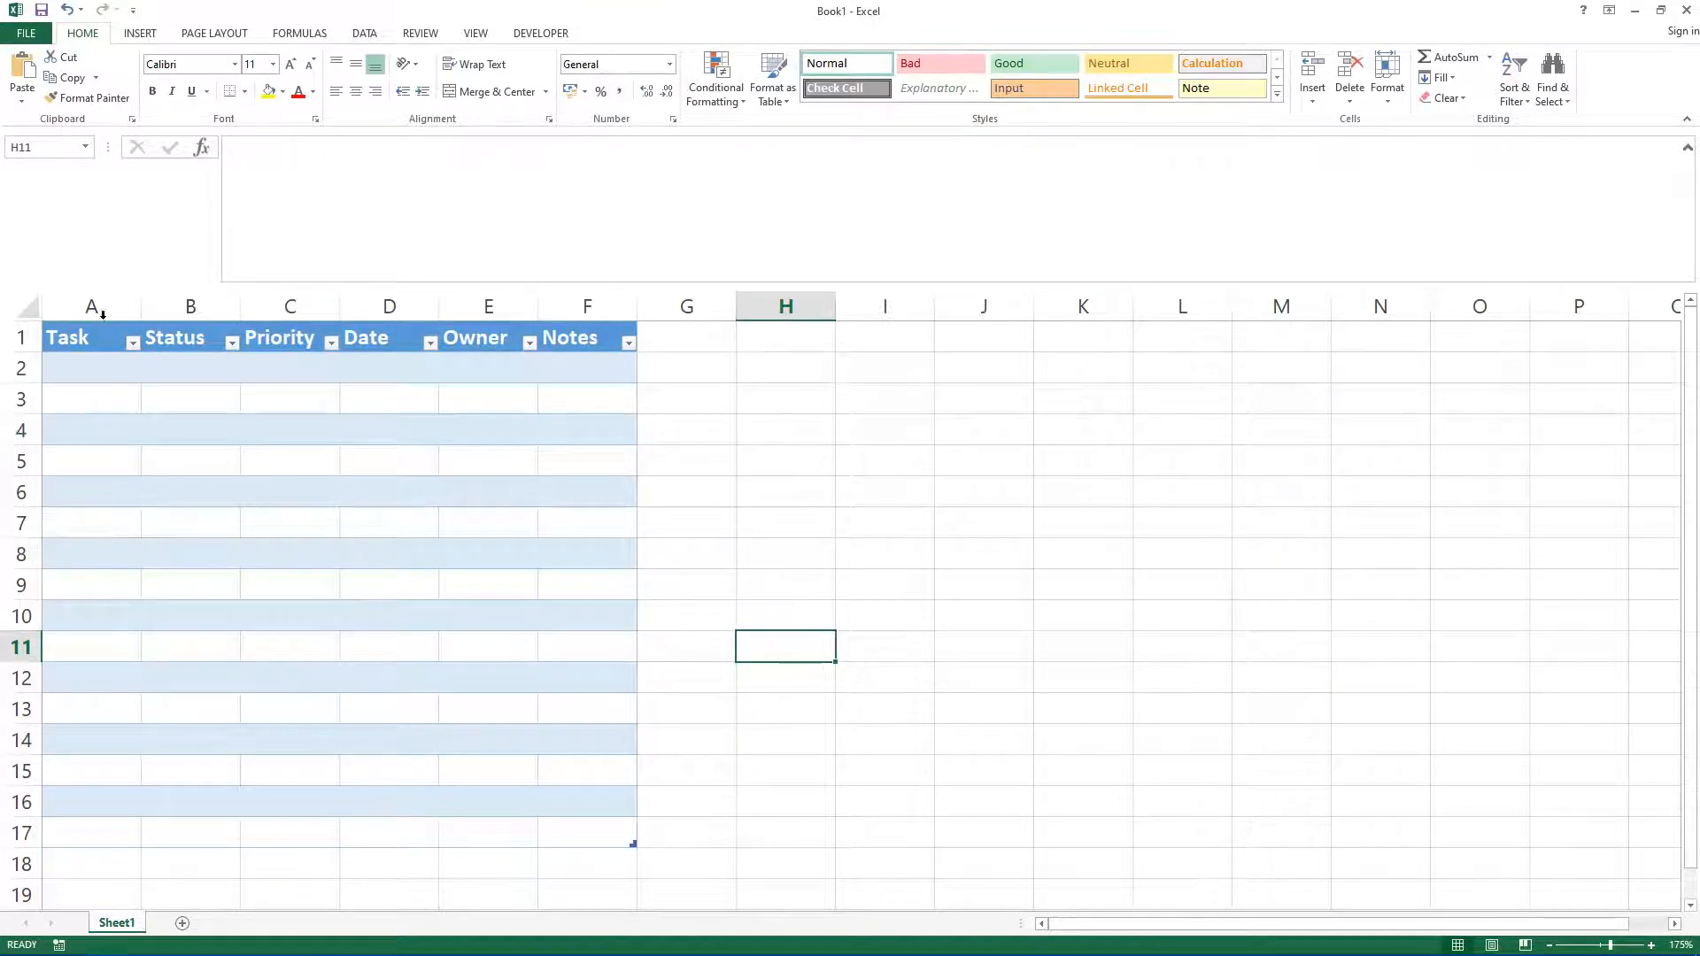
Step: Set the width of columns A through F to 30
{"action": "left_click_drag", "start_coordinate": [94, 310], "coordinate": [575, 312]}
{"action": "right_click", "coordinate": [574, 312]}
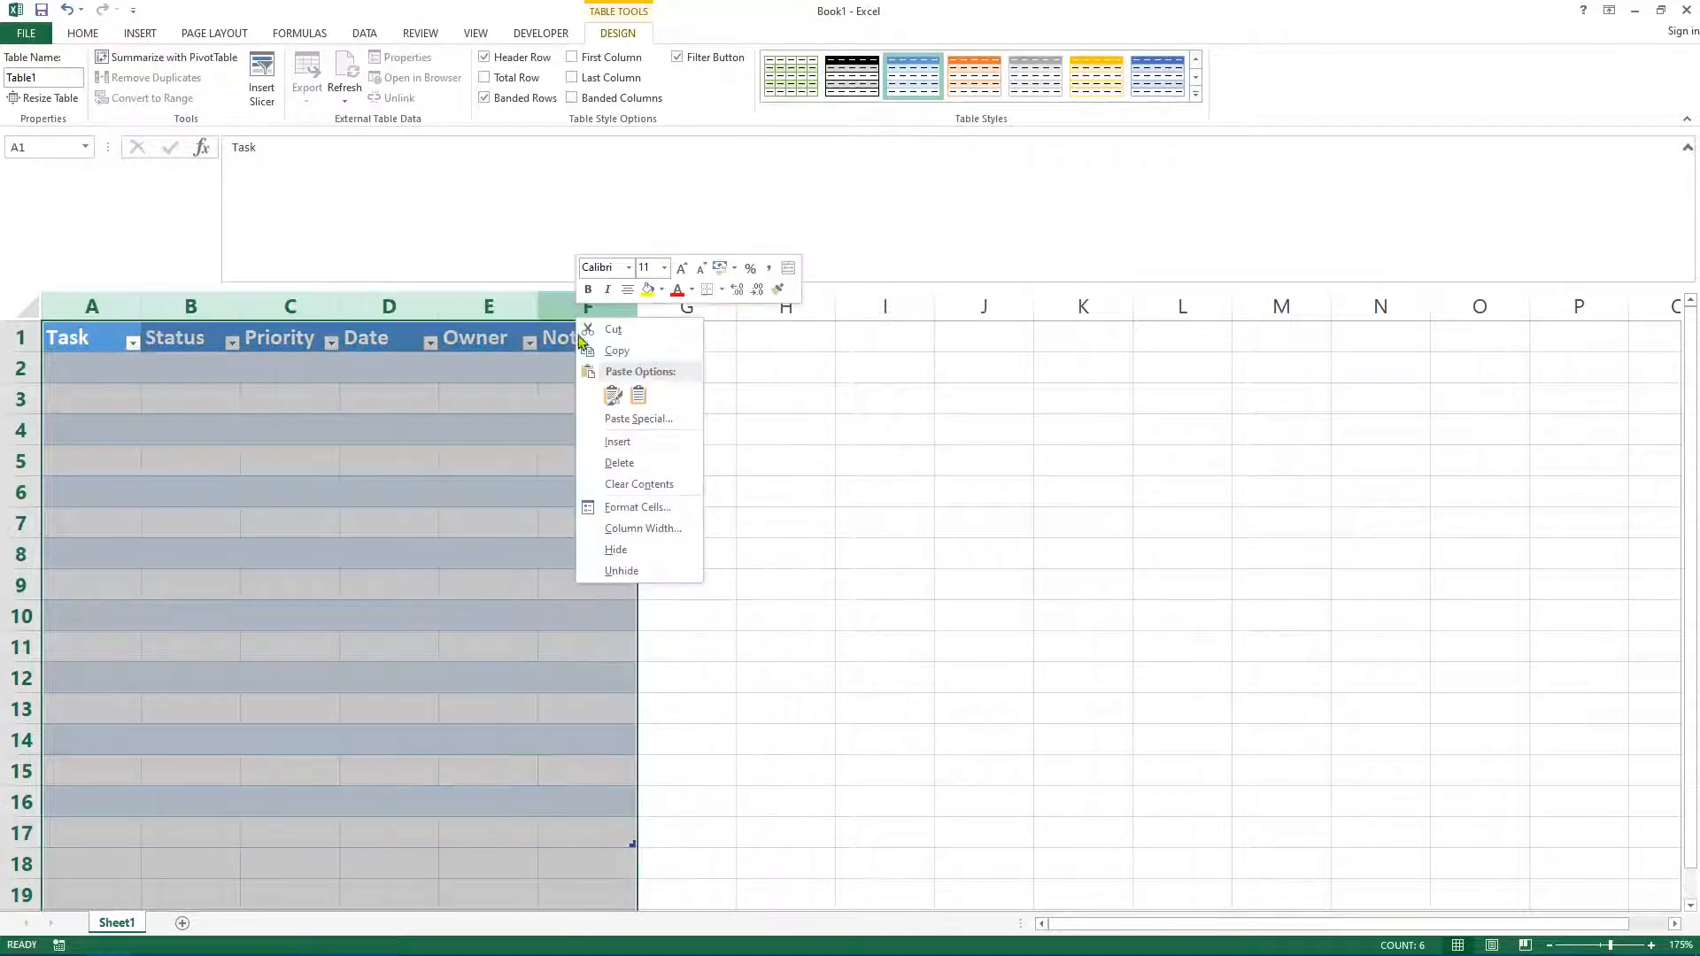
{"action": "left_click", "coordinate": [609, 524]}
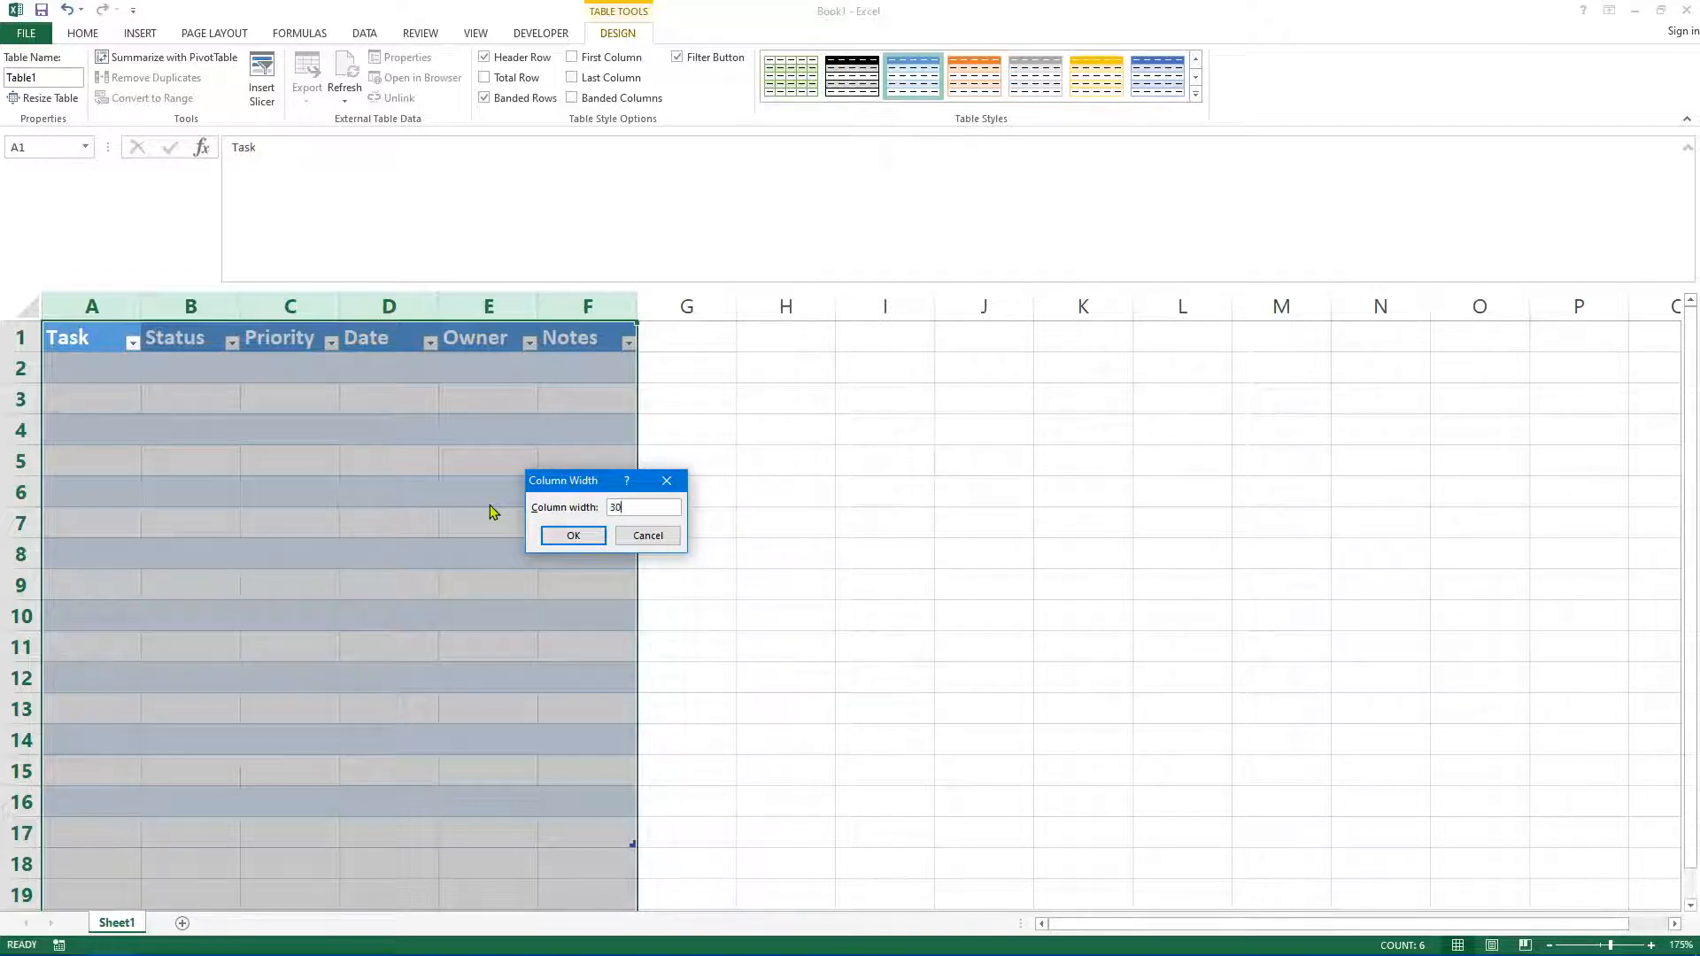
{"action": "key", "text": "Return"}
Step: Set the width of columns A through F to 20
{"action": "right_click", "coordinate": [595, 309]}
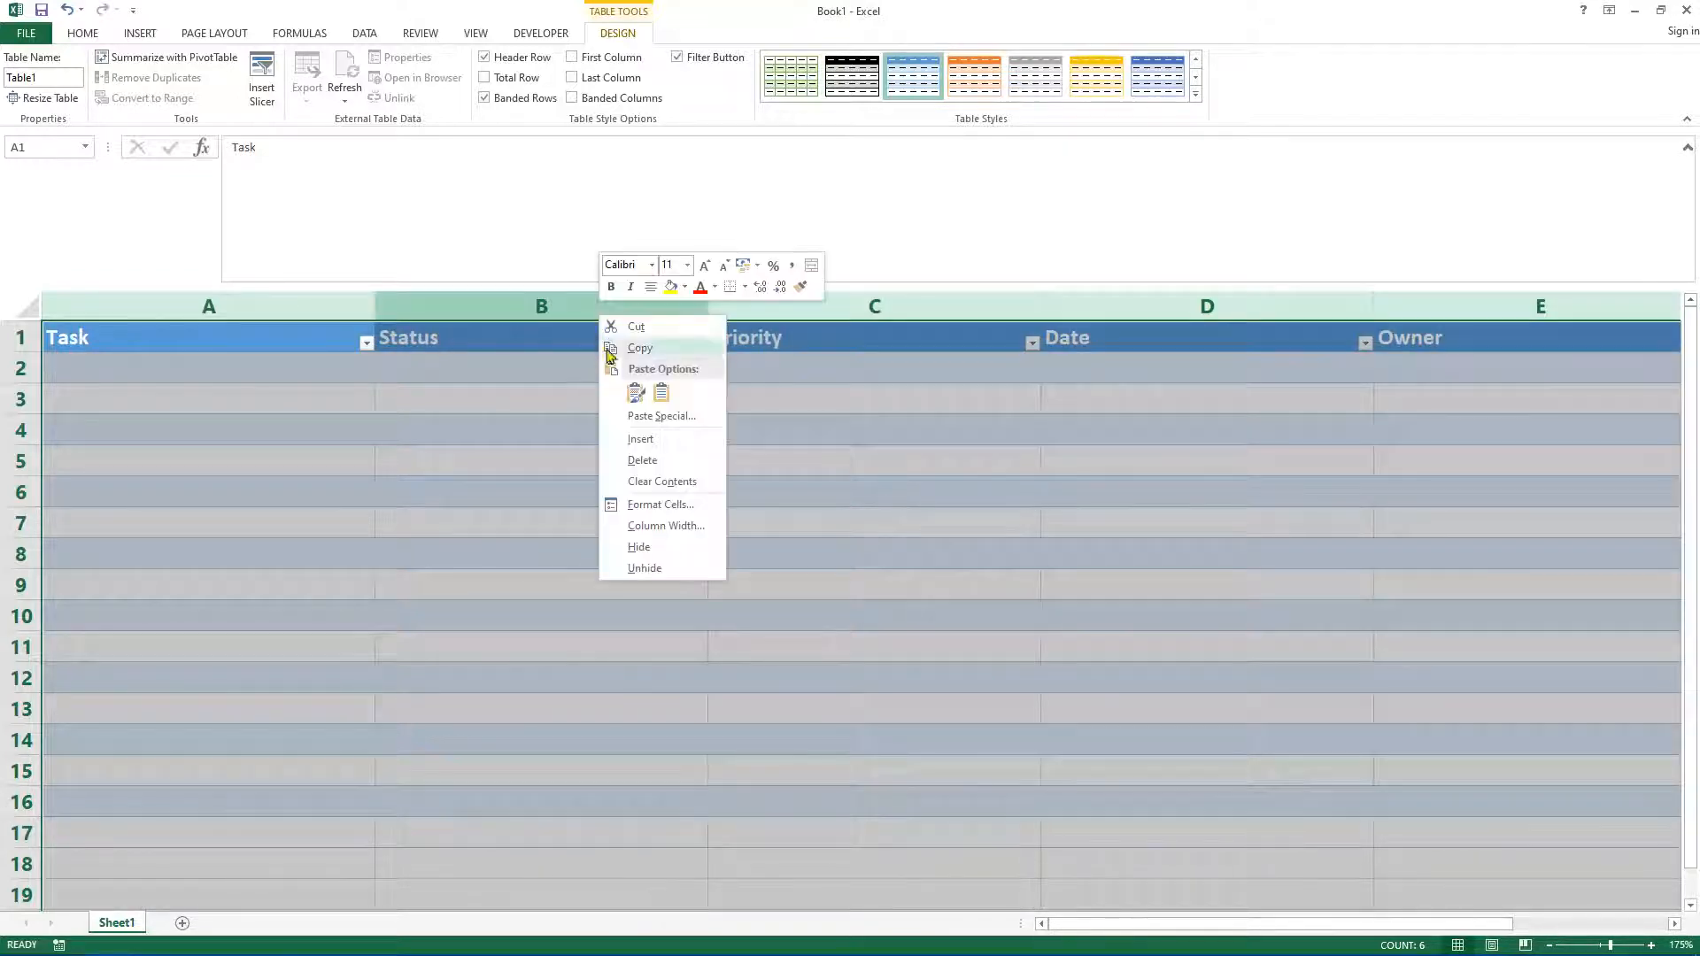
{"action": "left_click", "coordinate": [657, 525]}
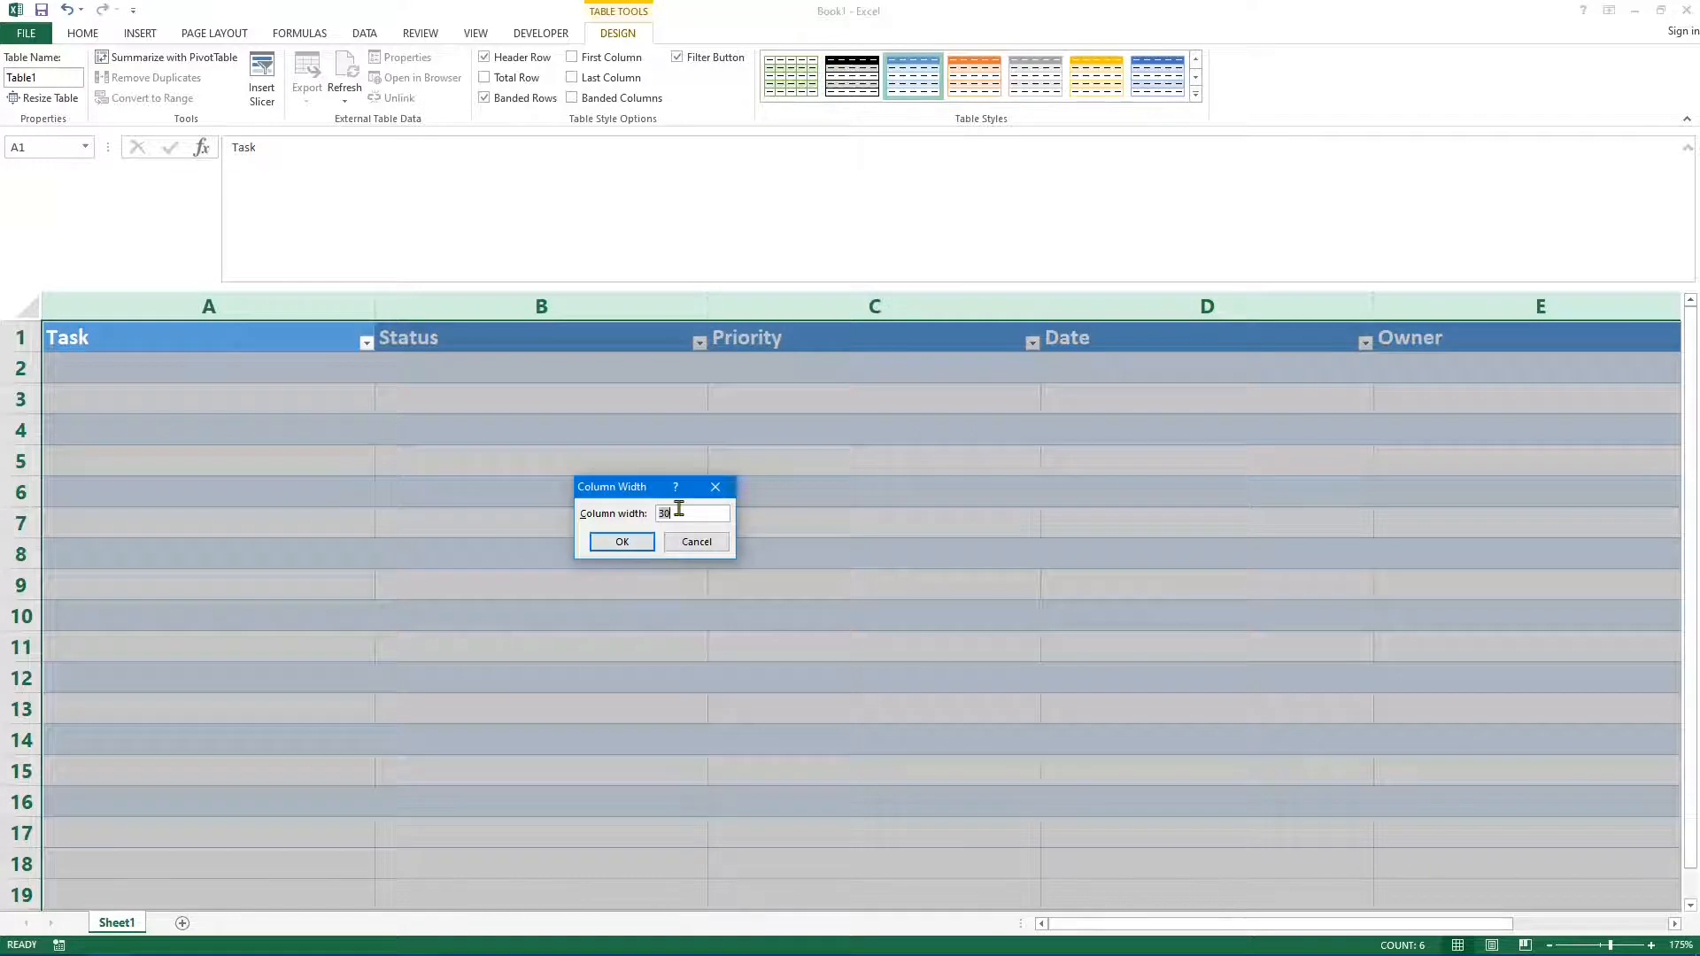
{"action": "type", "text": "20"}
{"action": "key", "text": "Return"}
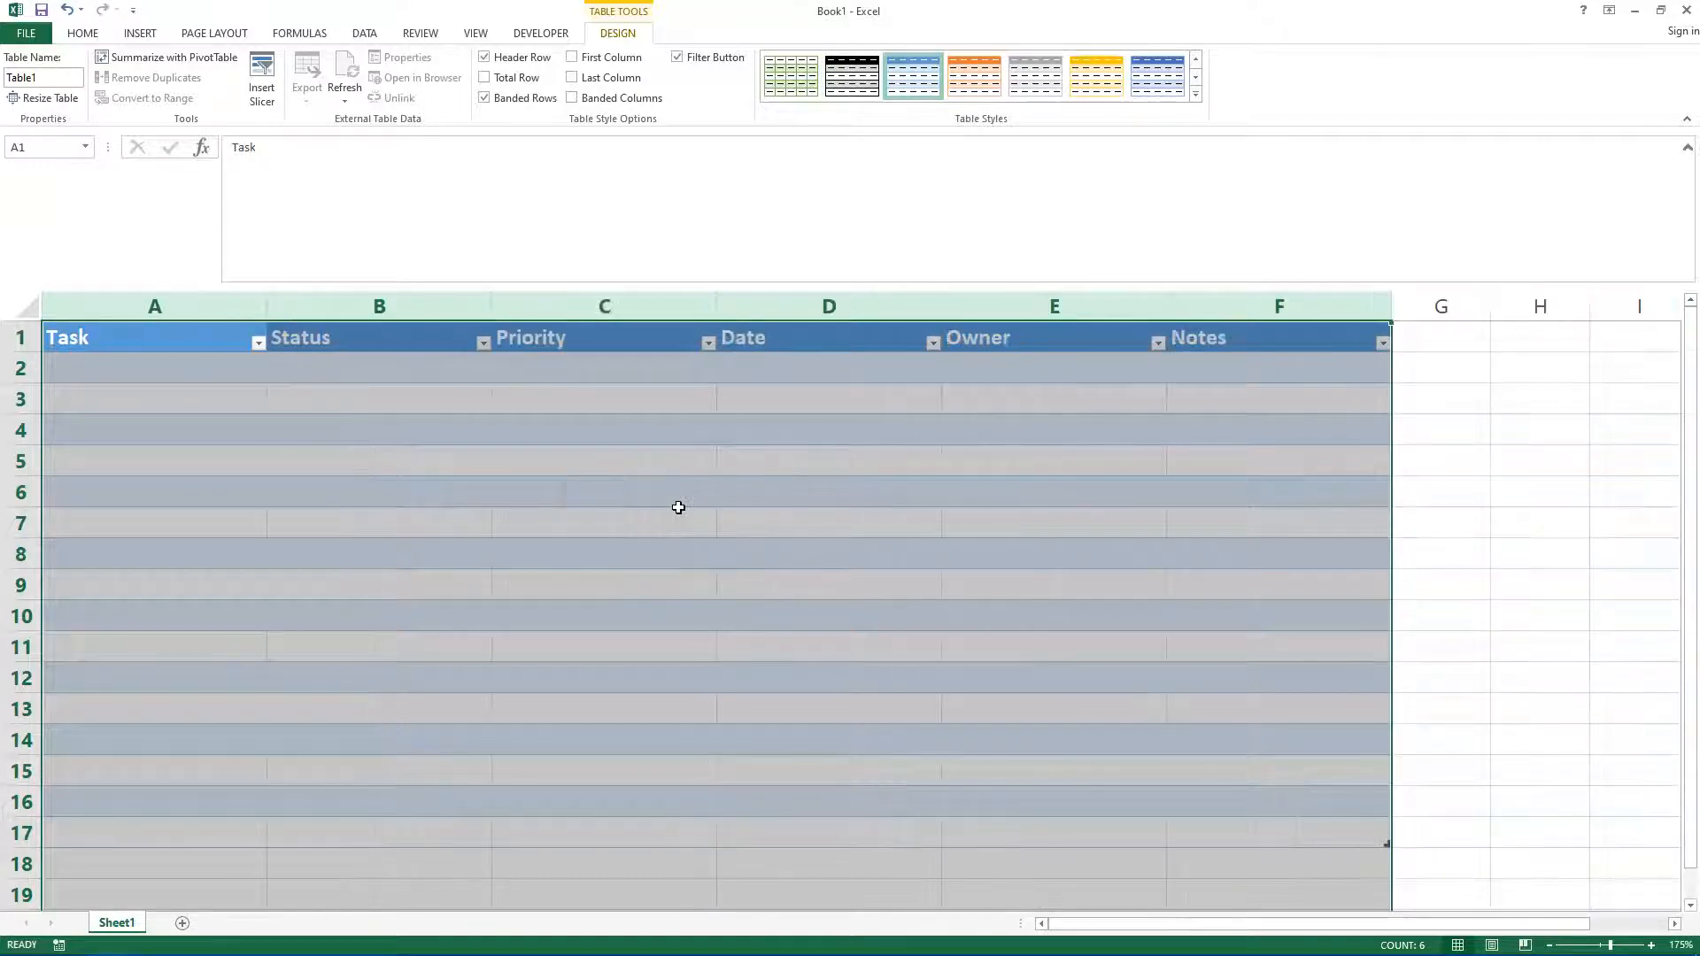
{"action": "left_click", "coordinate": [1448, 713]}
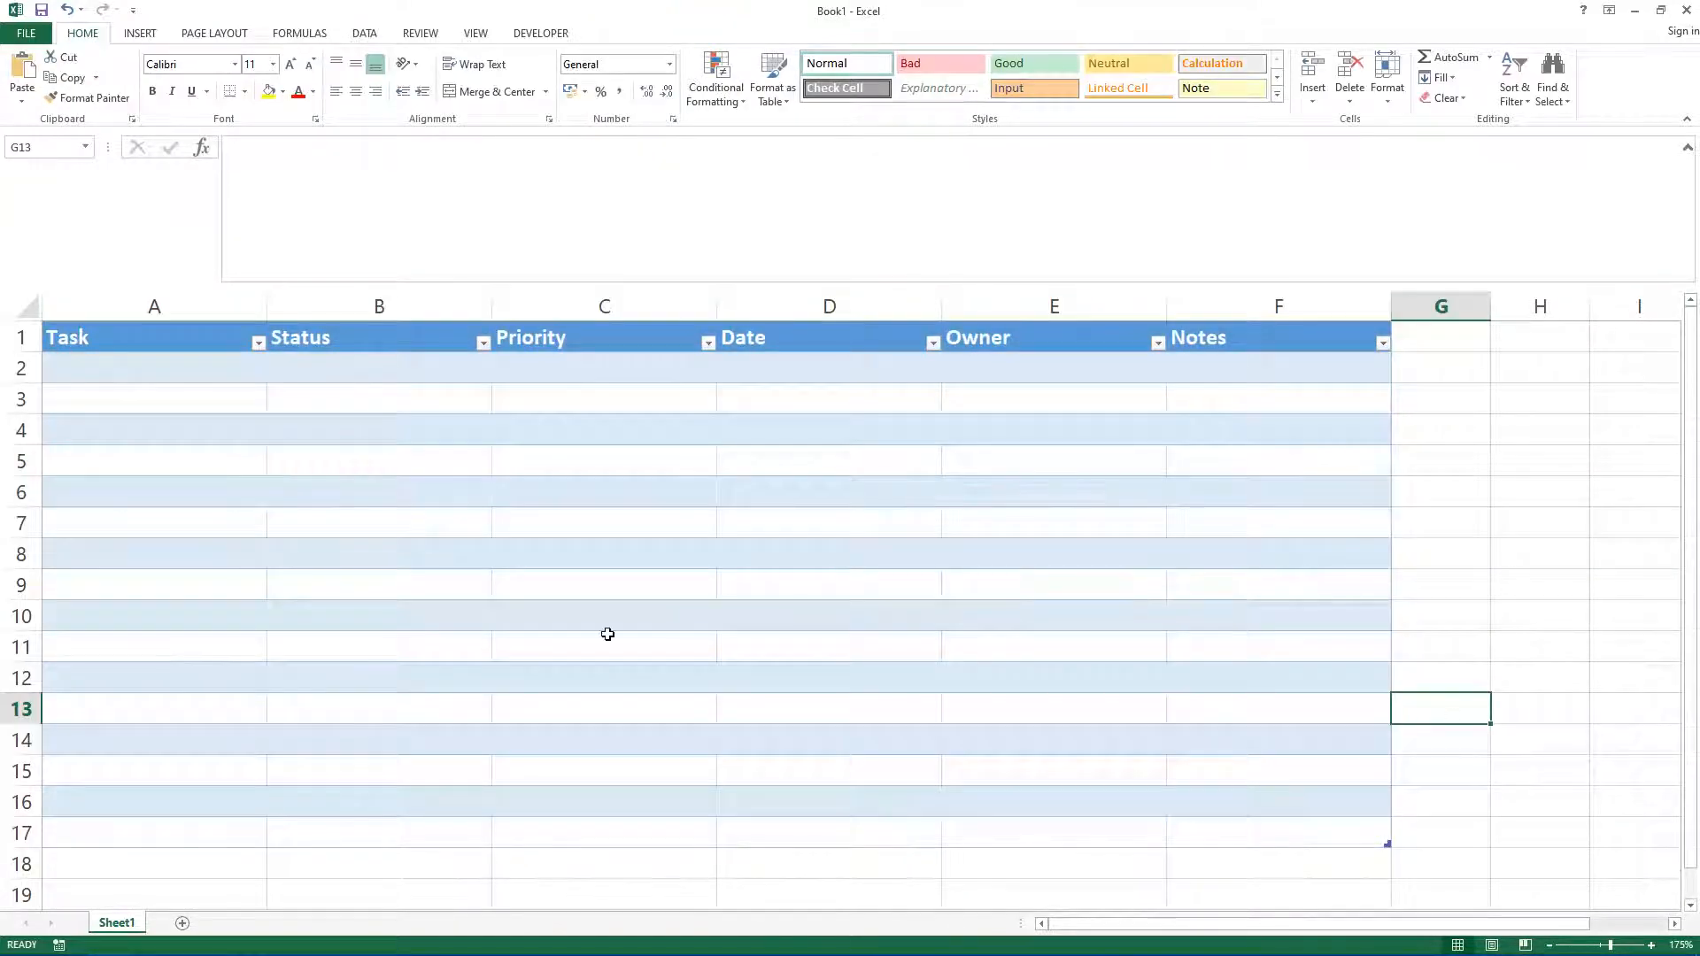
Step: Enter Task 1 in the first Task cell of the table
{"action": "left_click", "coordinate": [139, 374]}
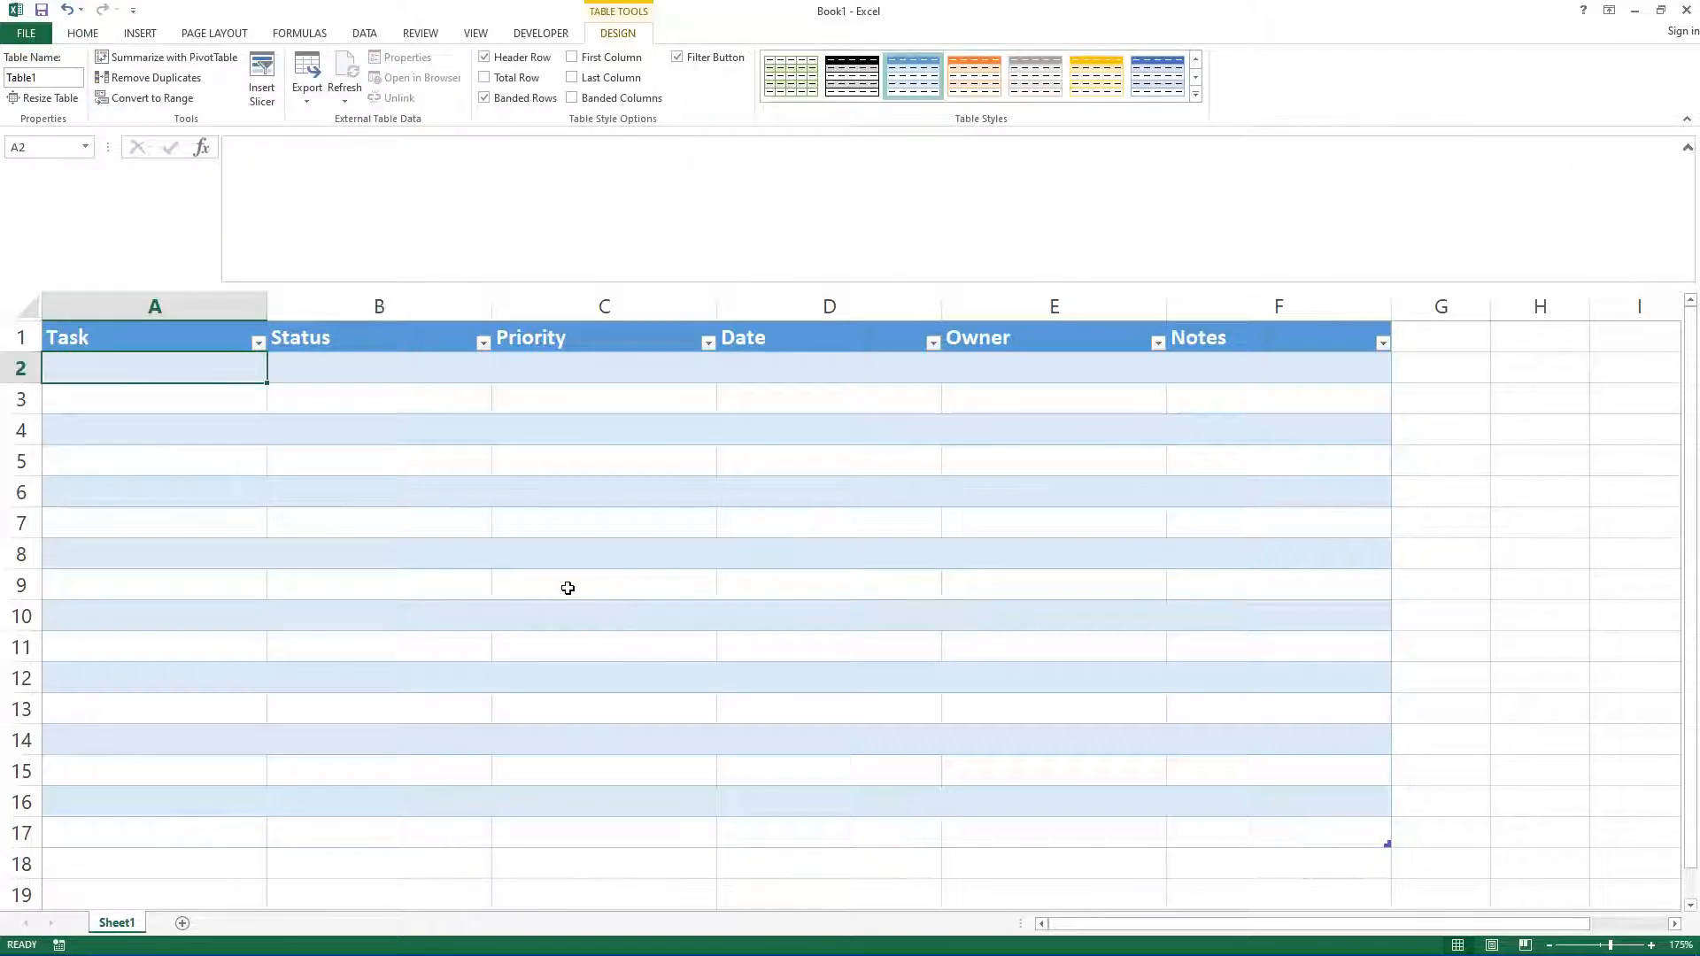
{"action": "type", "text": "Task "}
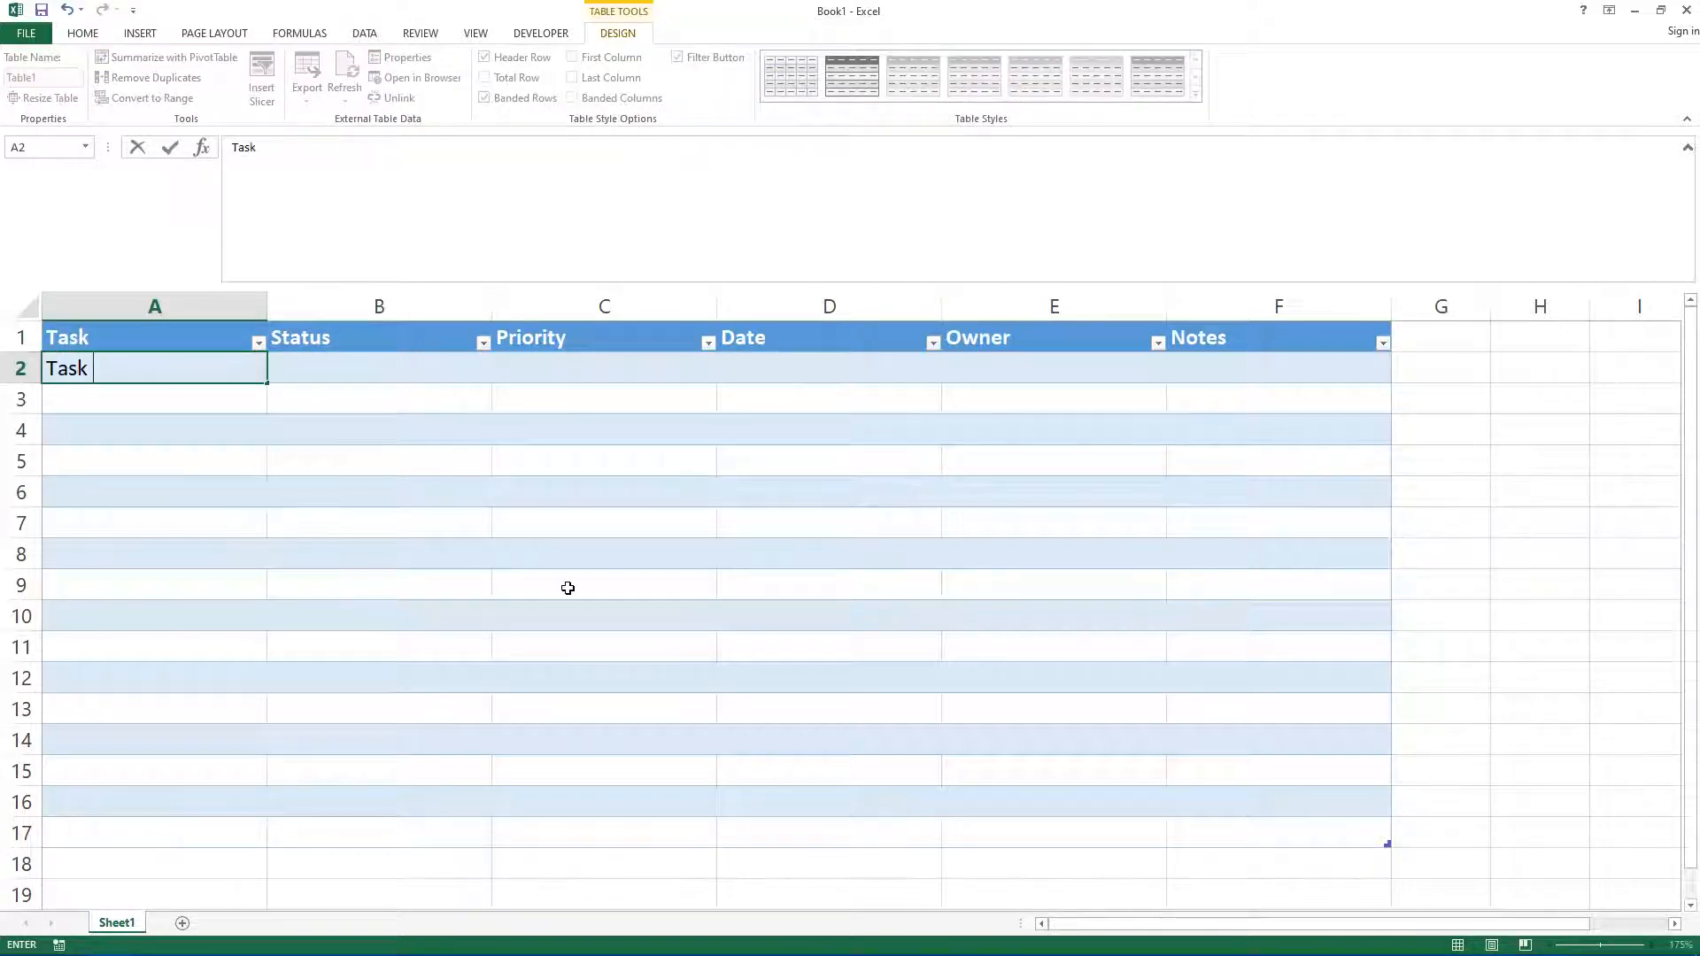
{"action": "type", "text": "1"}
{"action": "key", "text": "Tab"}
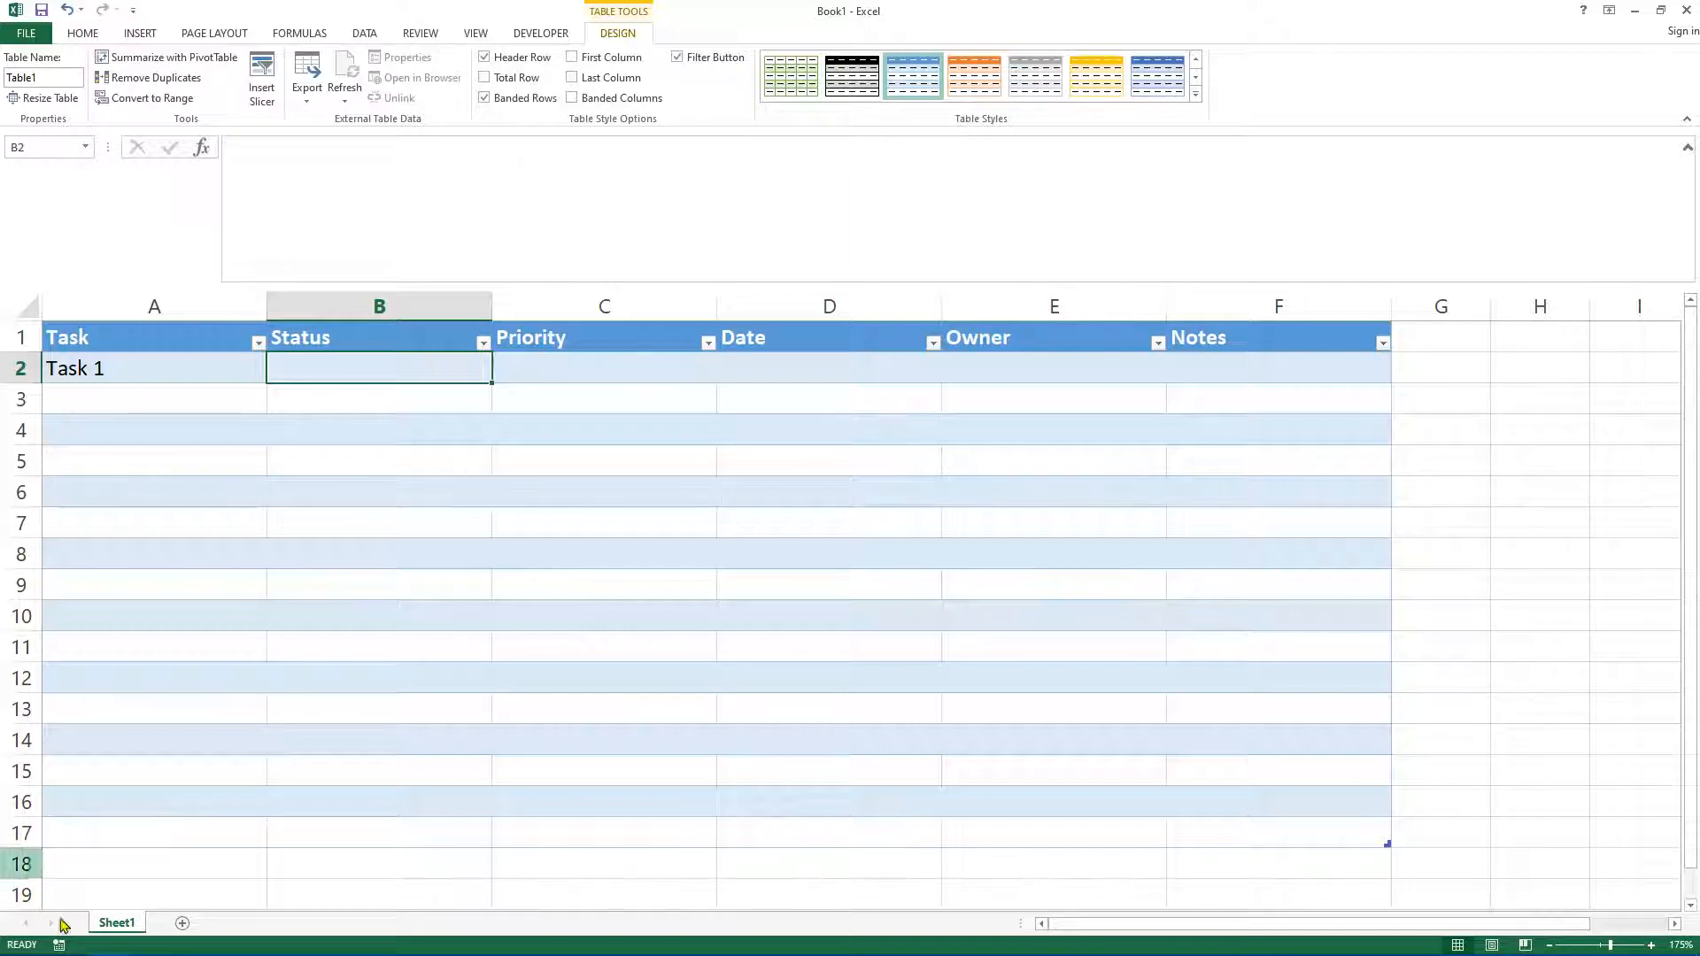
Step: Add a new worksheet and rename it Lists
{"action": "left_click", "coordinate": [183, 924]}
{"action": "right_click", "coordinate": [174, 923]}
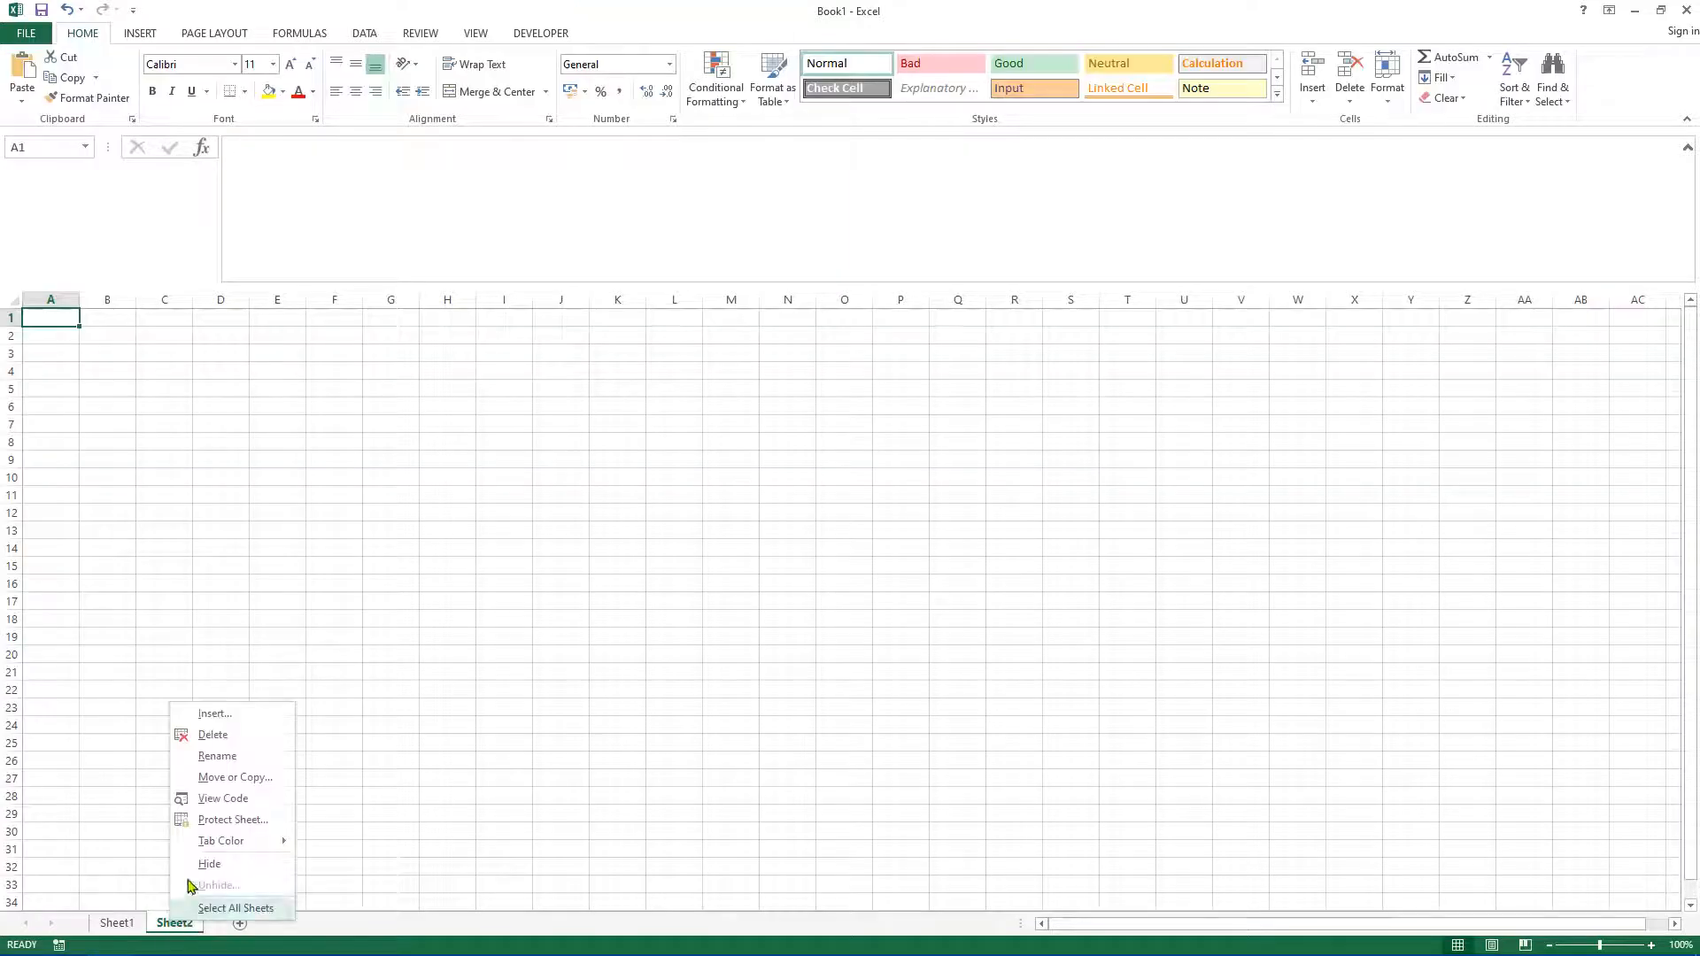
{"action": "left_click", "coordinate": [219, 756]}
{"action": "type", "text": "Lists"}
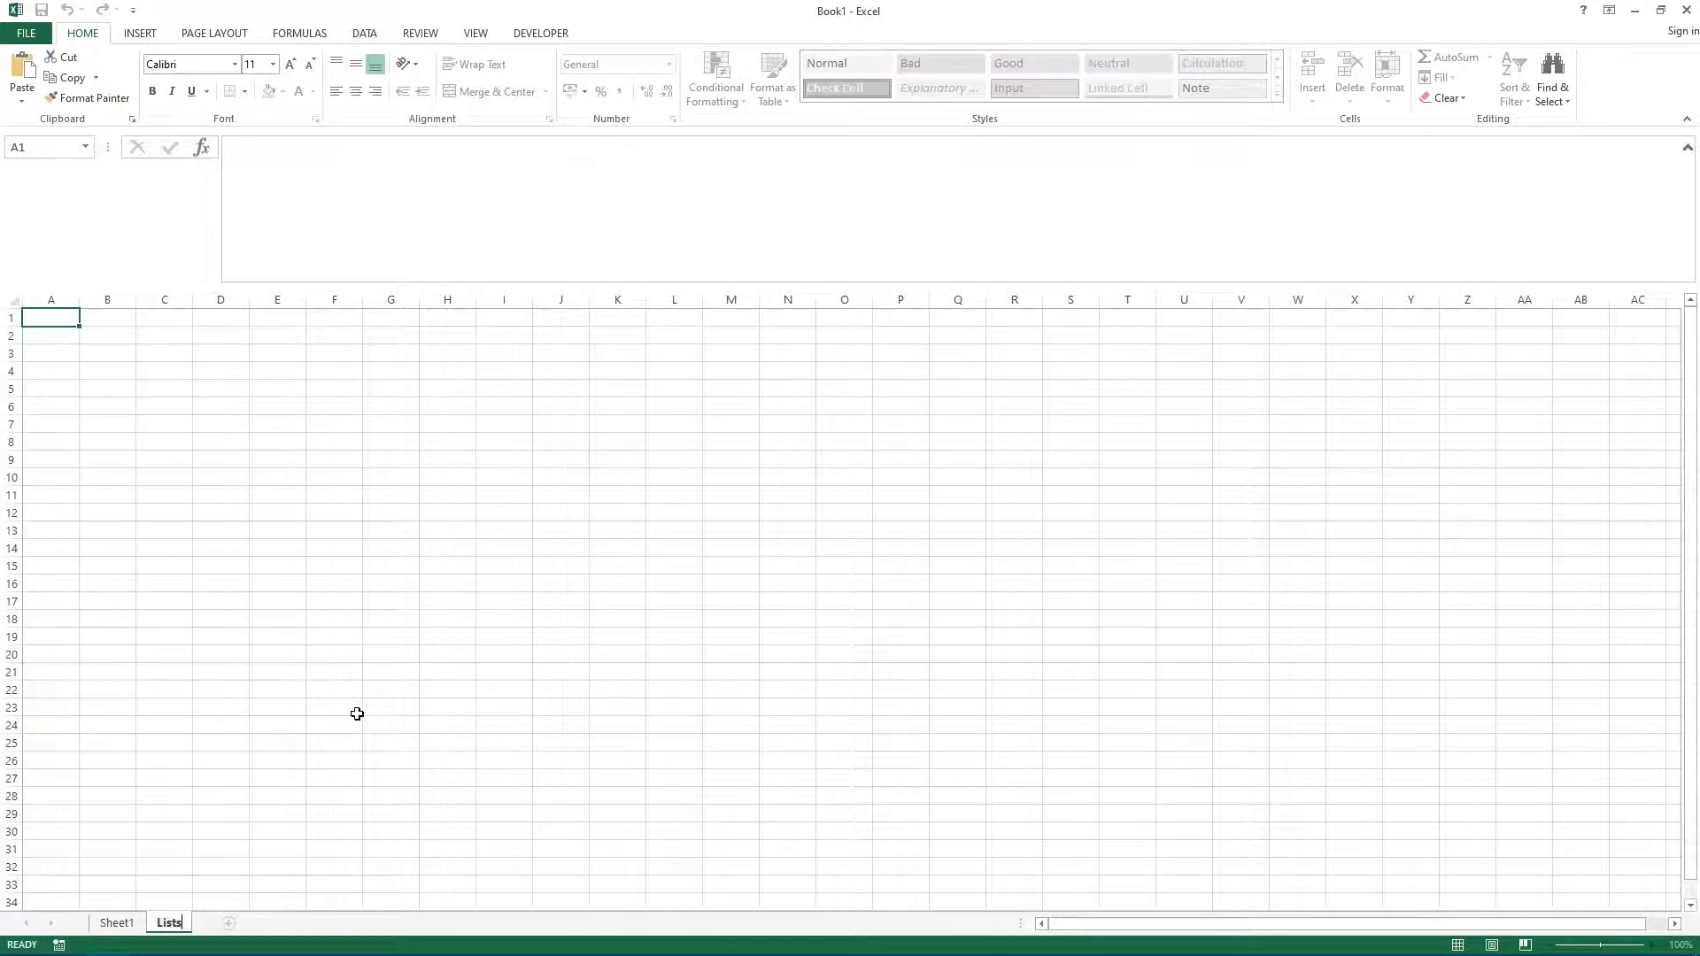
{"action": "key", "text": "Return"}
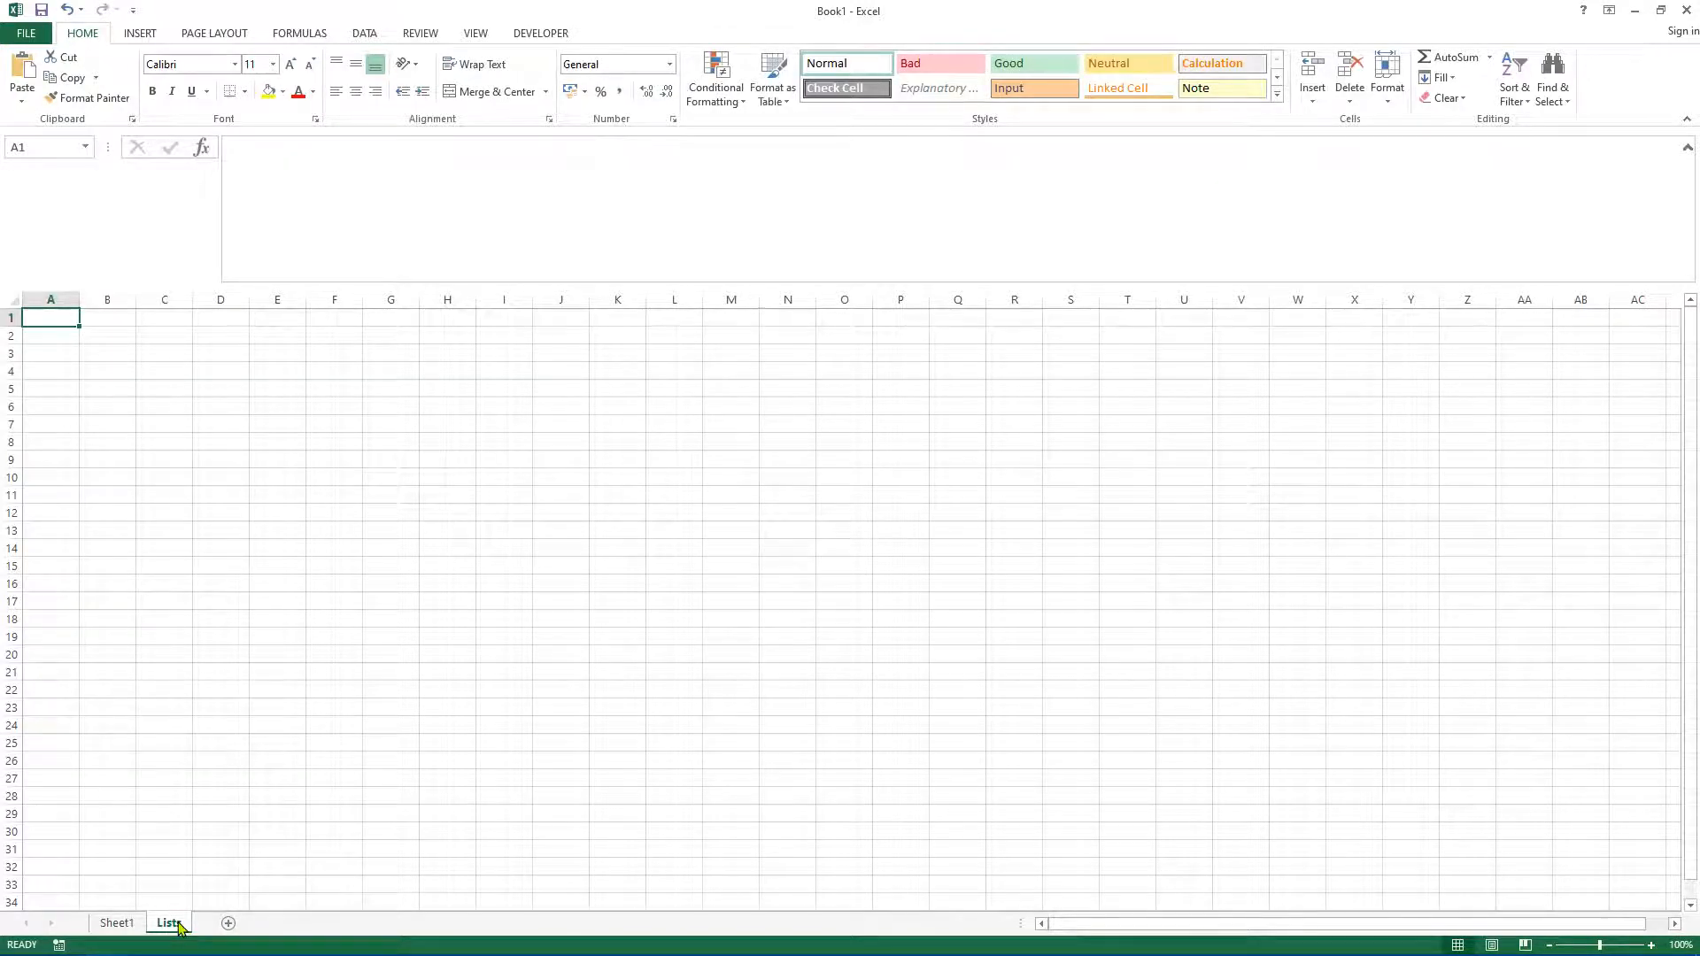
Step: Enter the heading Status in cell A1 of the Lists sheet
{"action": "left_click", "coordinate": [213, 520]}
{"action": "left_click", "coordinate": [68, 322]}
{"action": "left_click", "coordinate": [116, 923]}
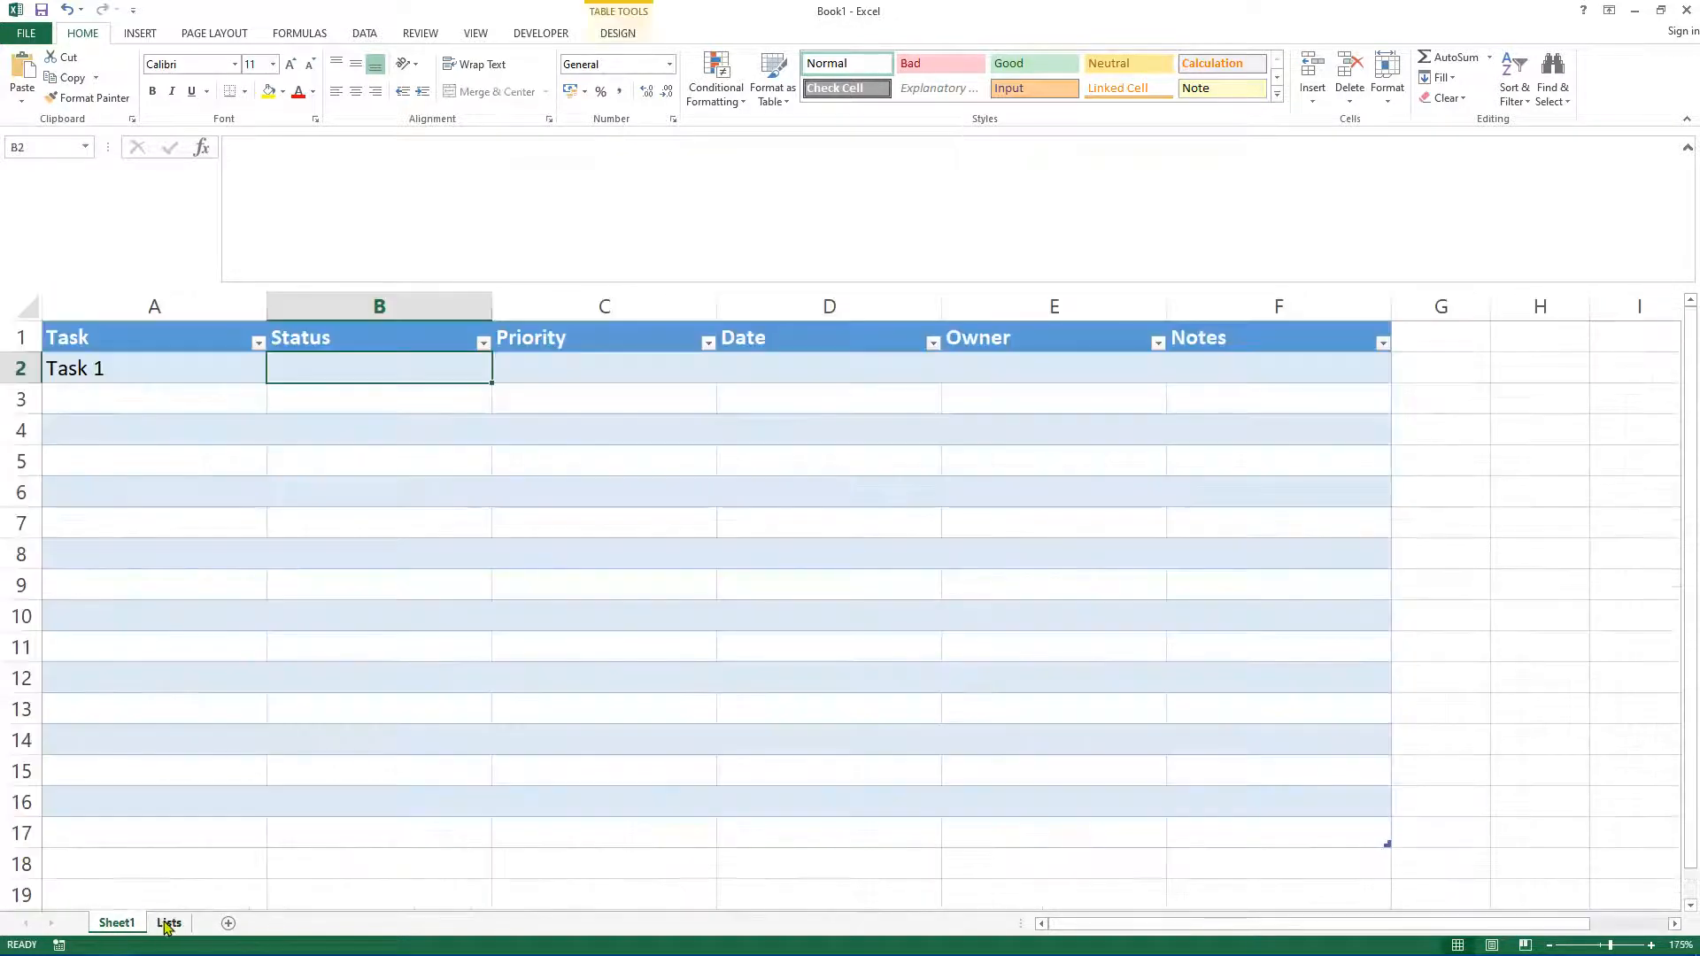
{"action": "left_click", "coordinate": [169, 923]}
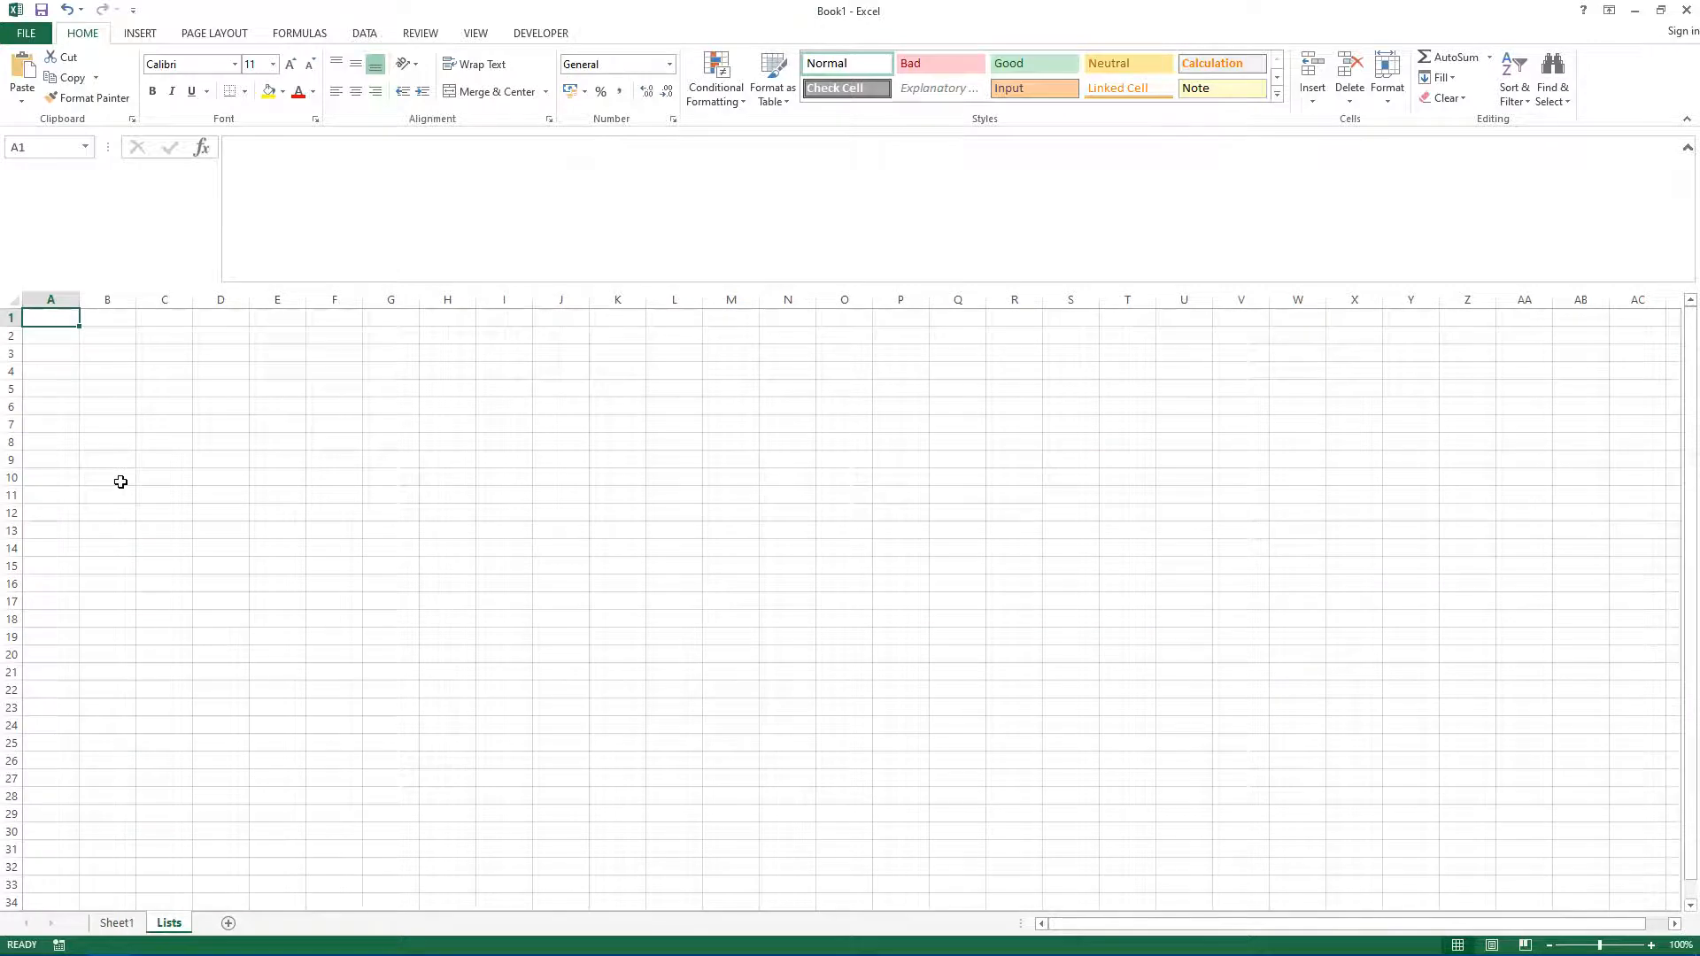
{"action": "type", "text": "Status"}
{"action": "key", "text": "Return"}
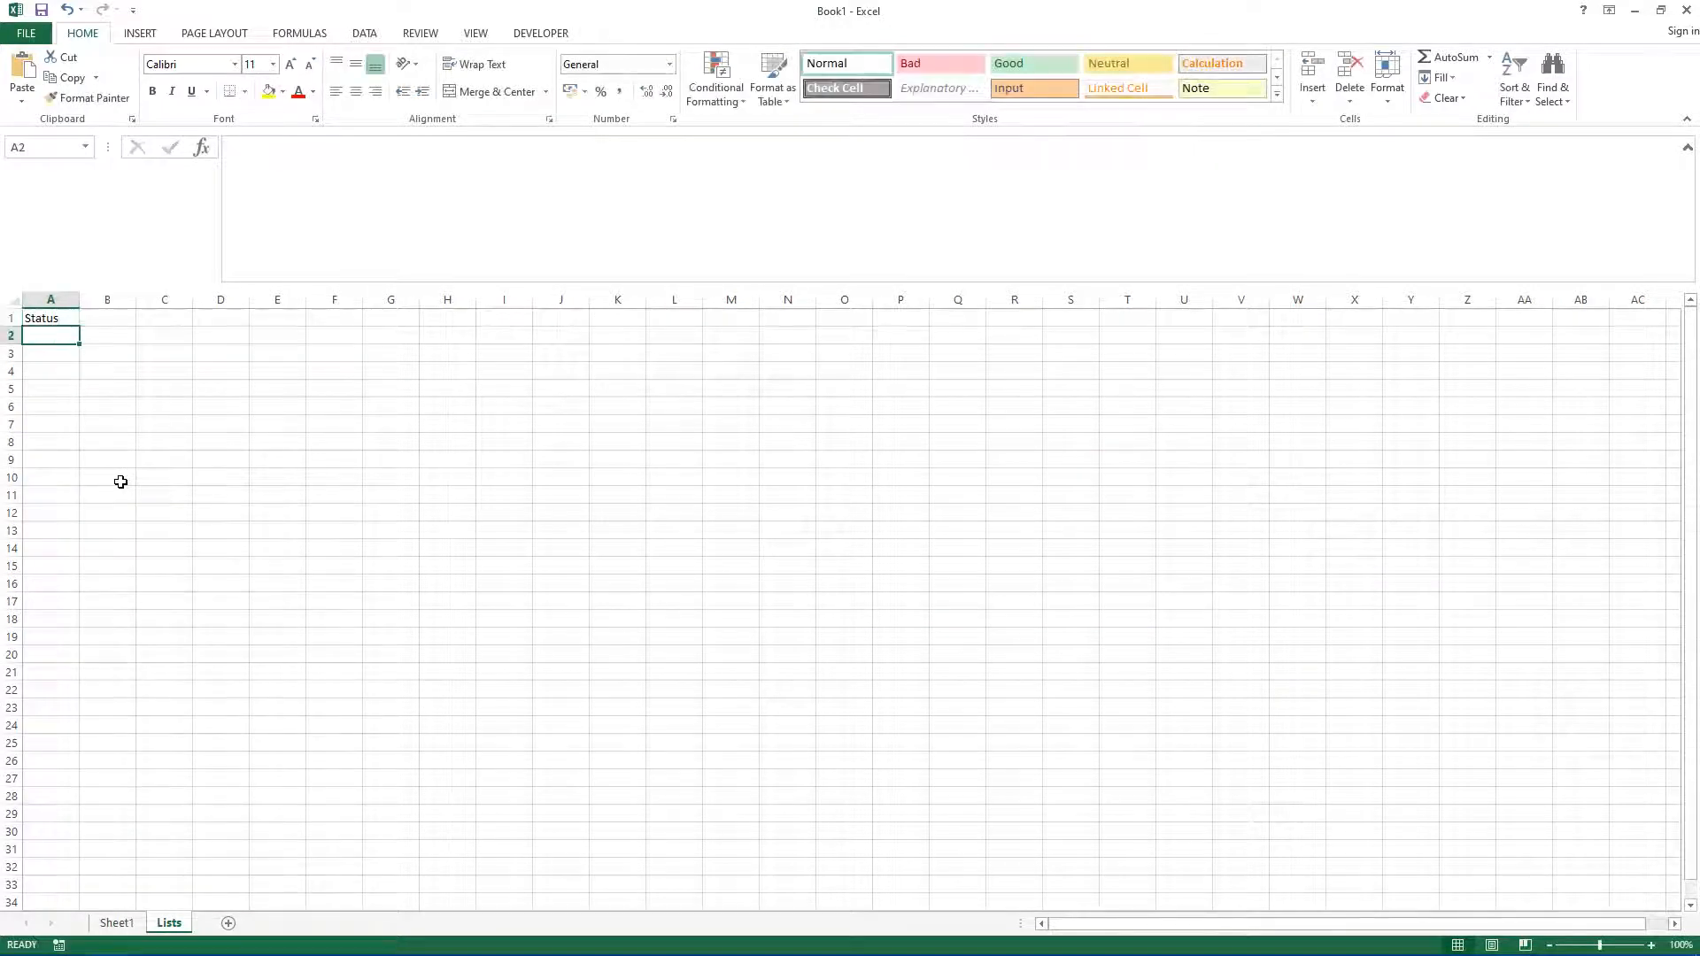
Step: Widen column A and list Not Started, In Progress, On Hold and Completed below the Status heading
{"action": "left_click_drag", "start_coordinate": [80, 299], "coordinate": [174, 299]}
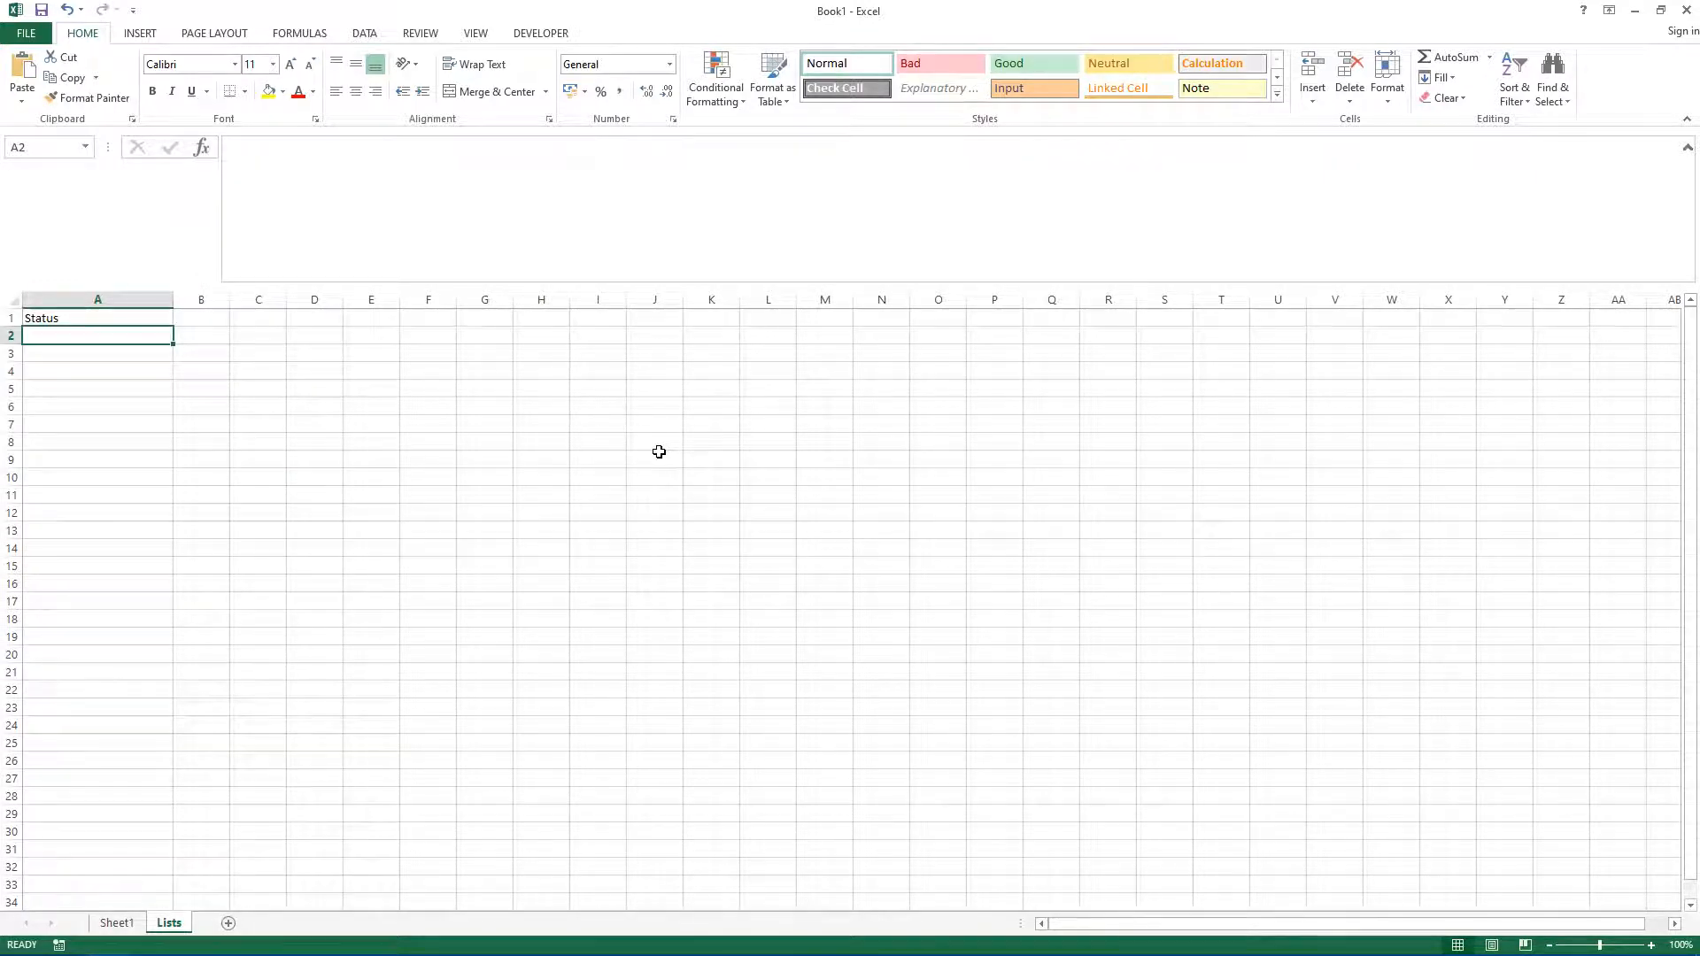
{"action": "type", "text": "Not Started"}
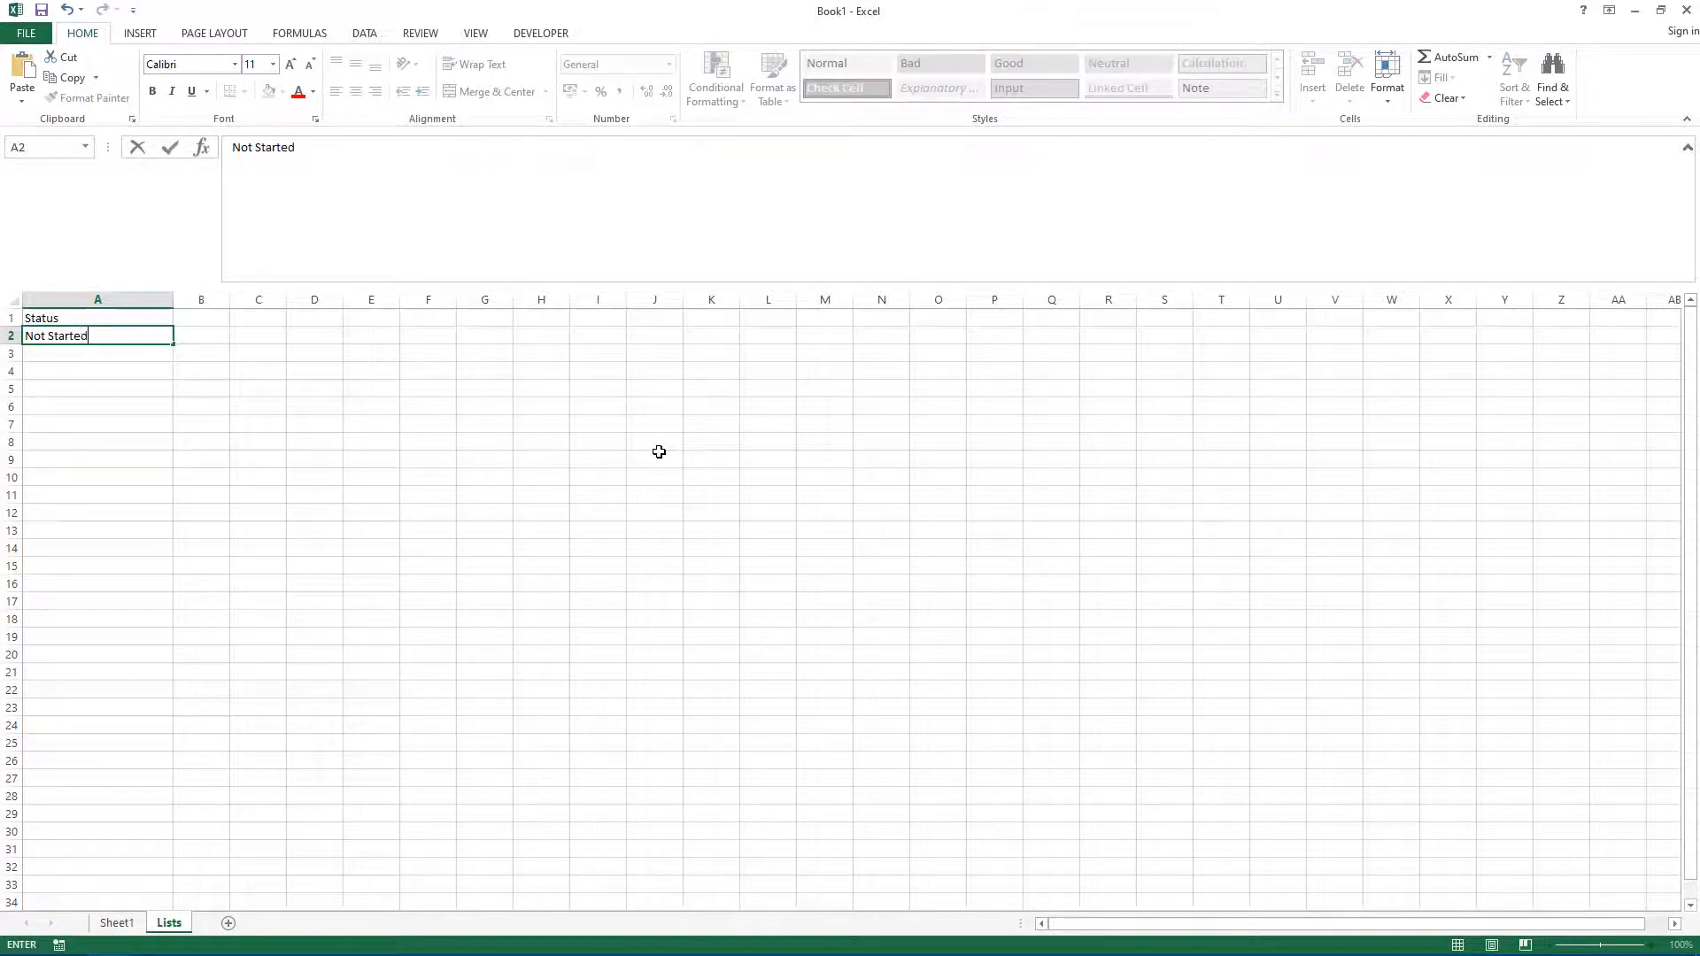
{"action": "key", "text": "Return"}
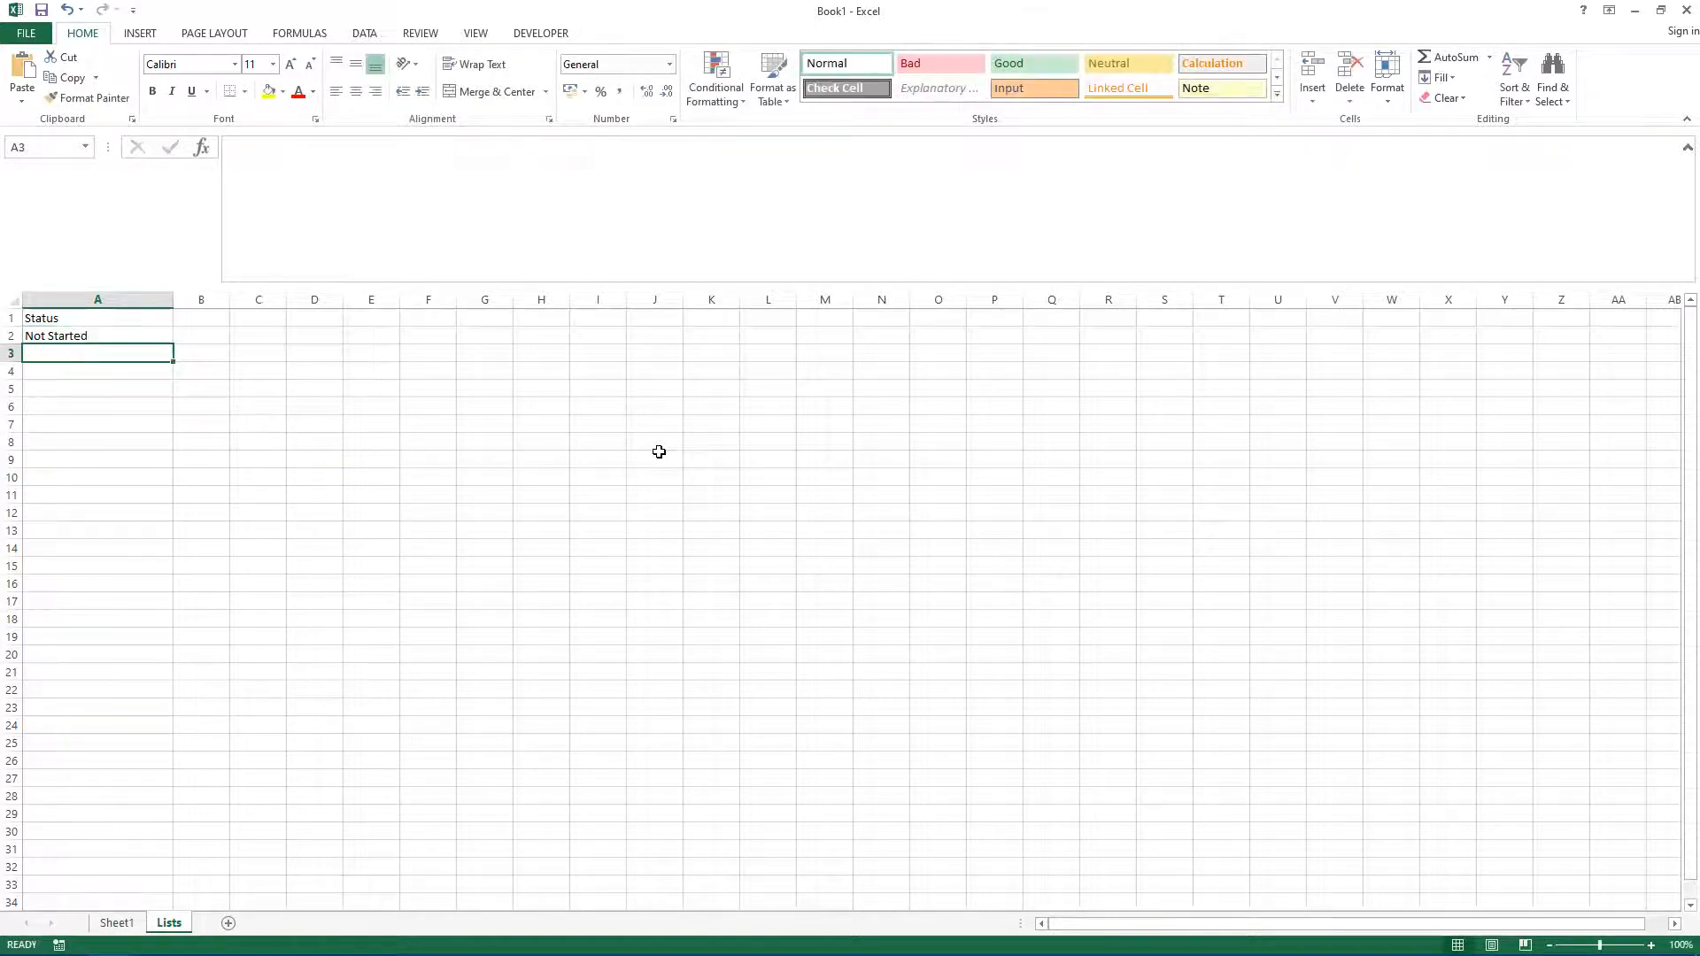
{"action": "type", "text": "In Pro"}
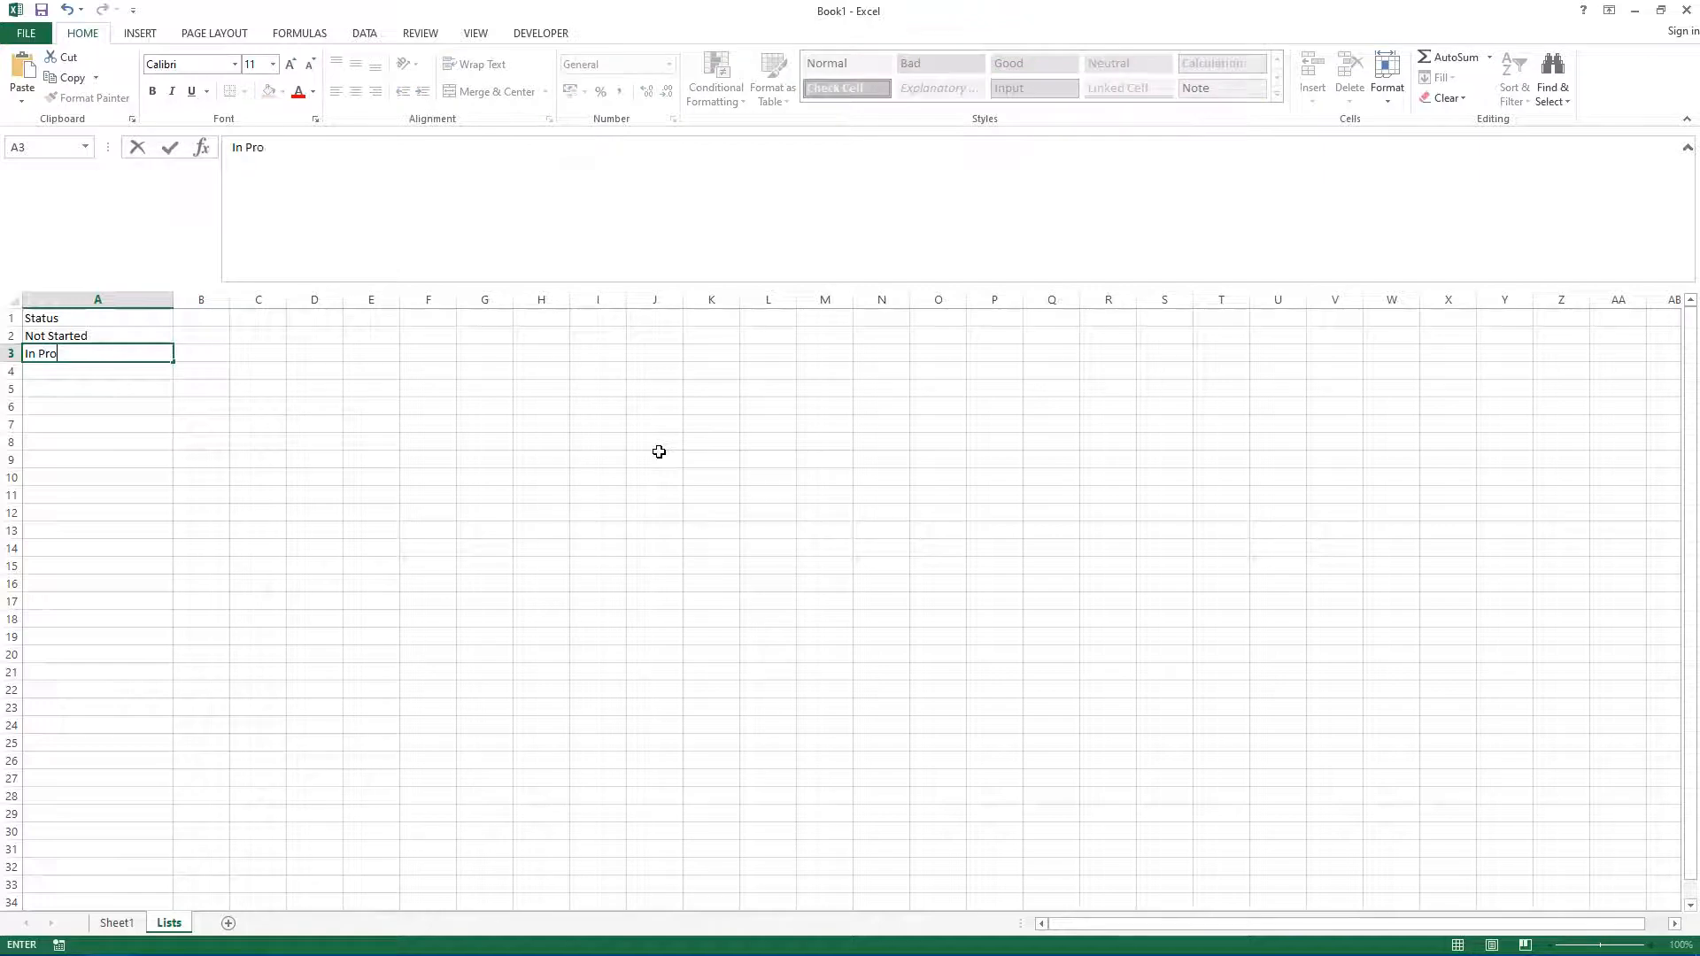
{"action": "type", "text": "gress"}
{"action": "key", "text": "Return"}
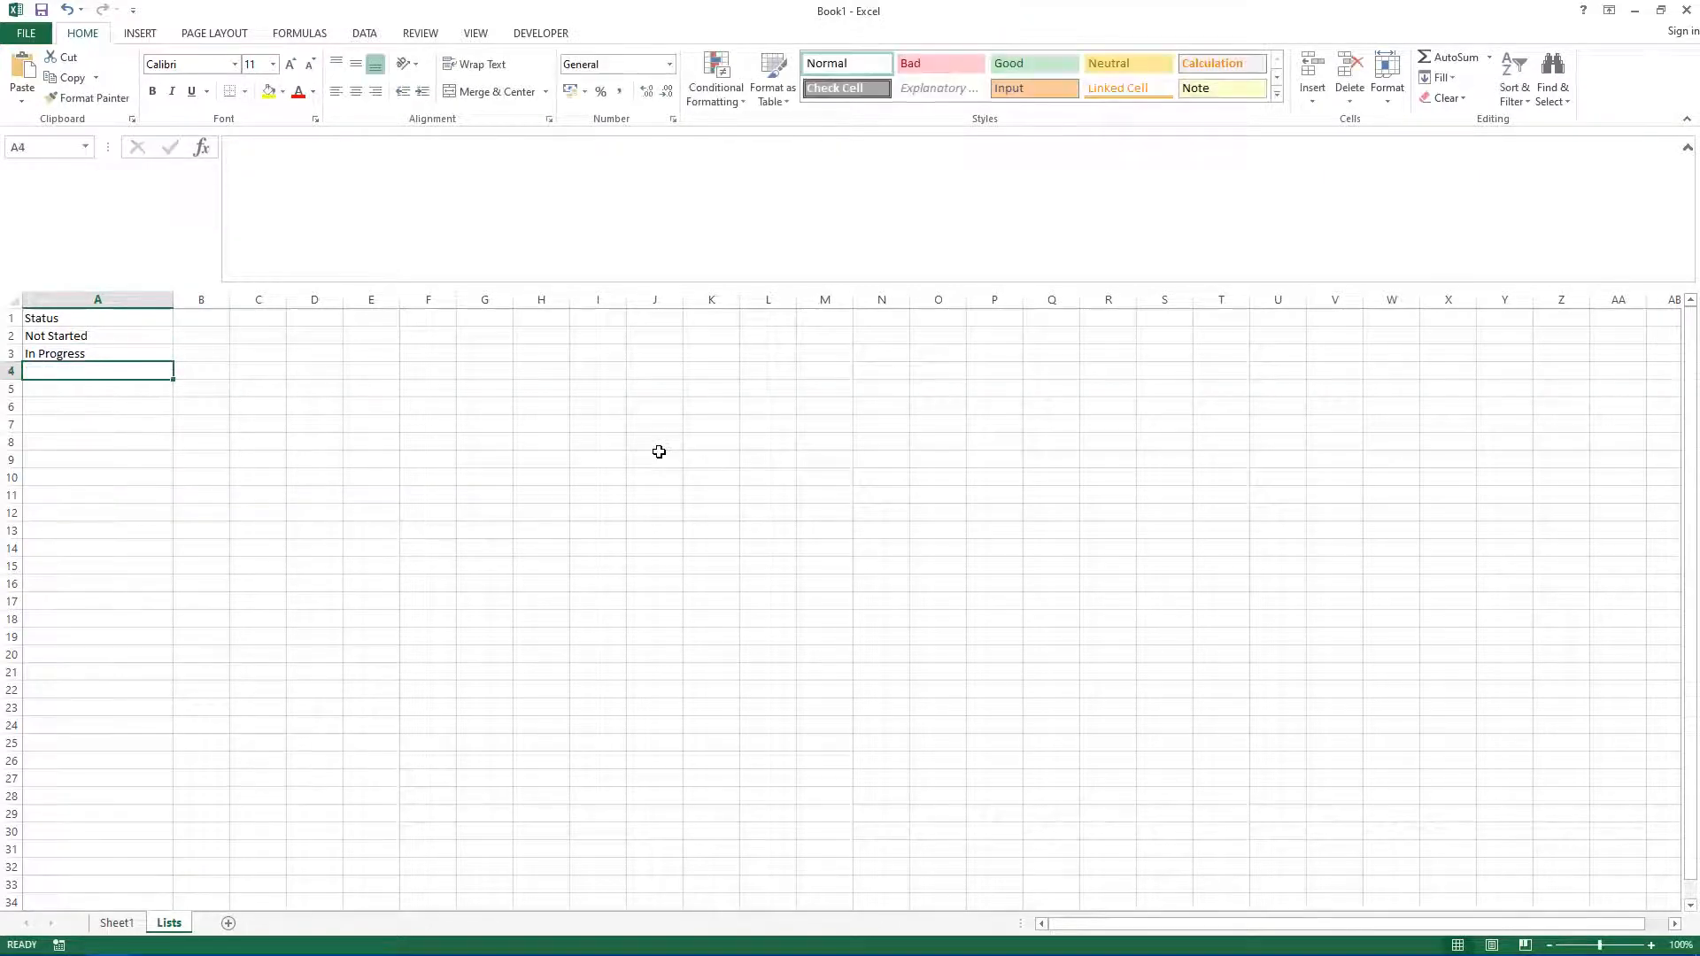
{"action": "type", "text": "On Hold"}
{"action": "key", "text": "Return"}
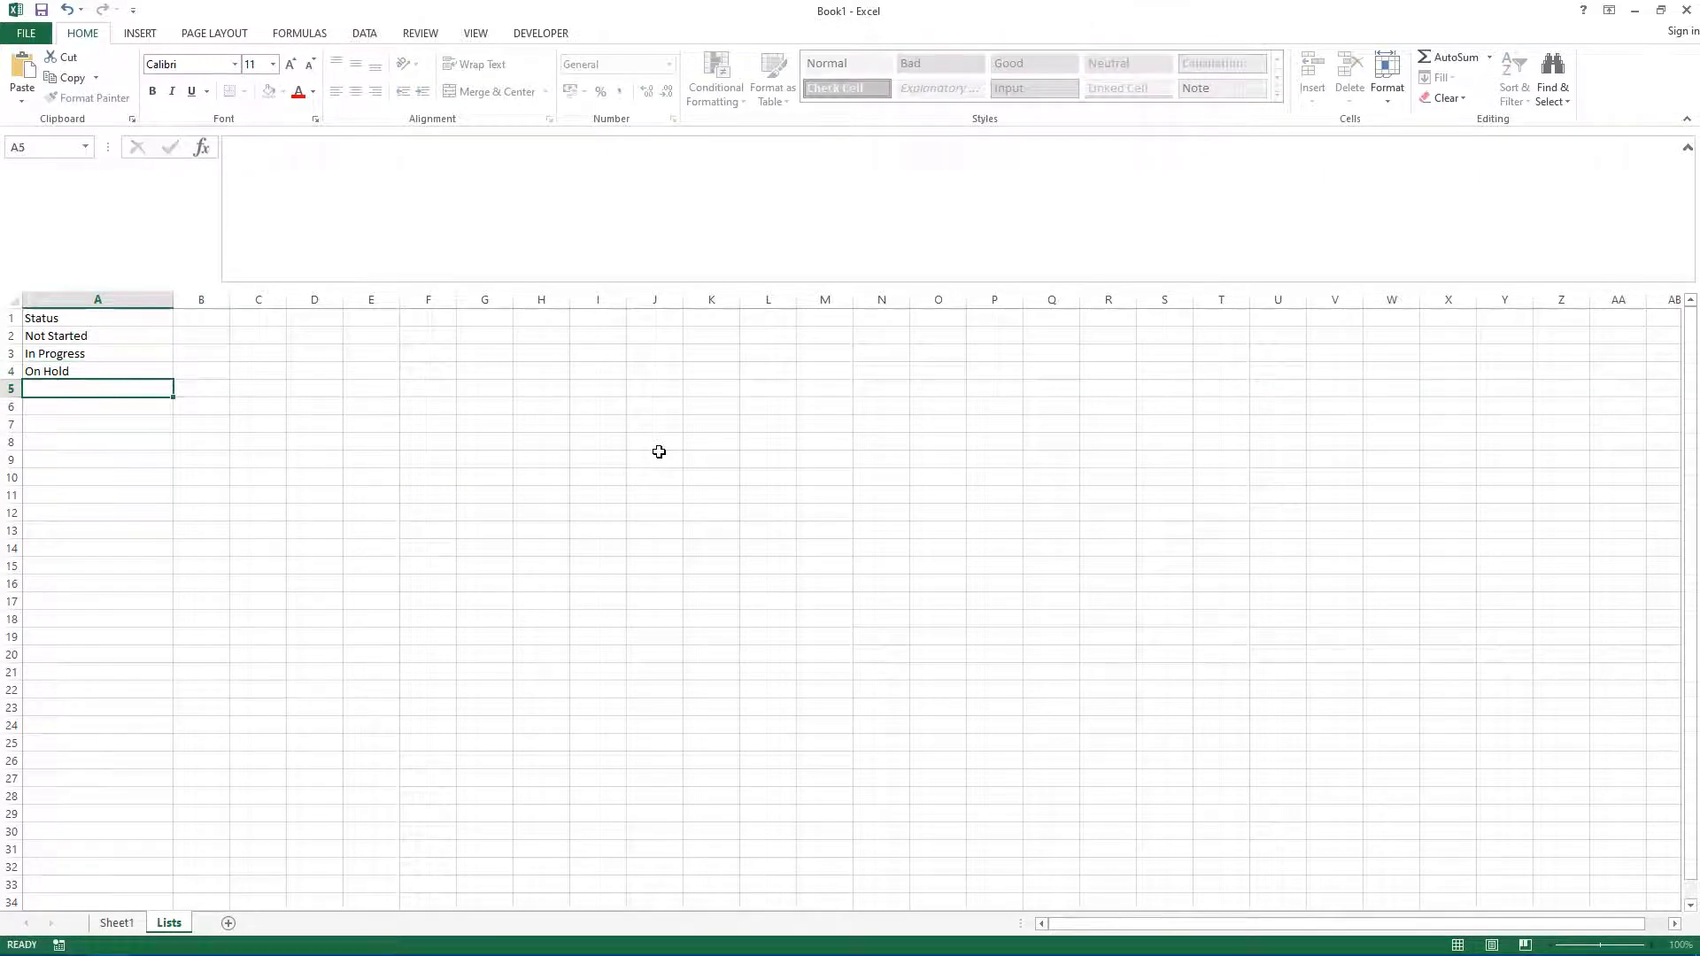
{"action": "type", "text": "Completed"}
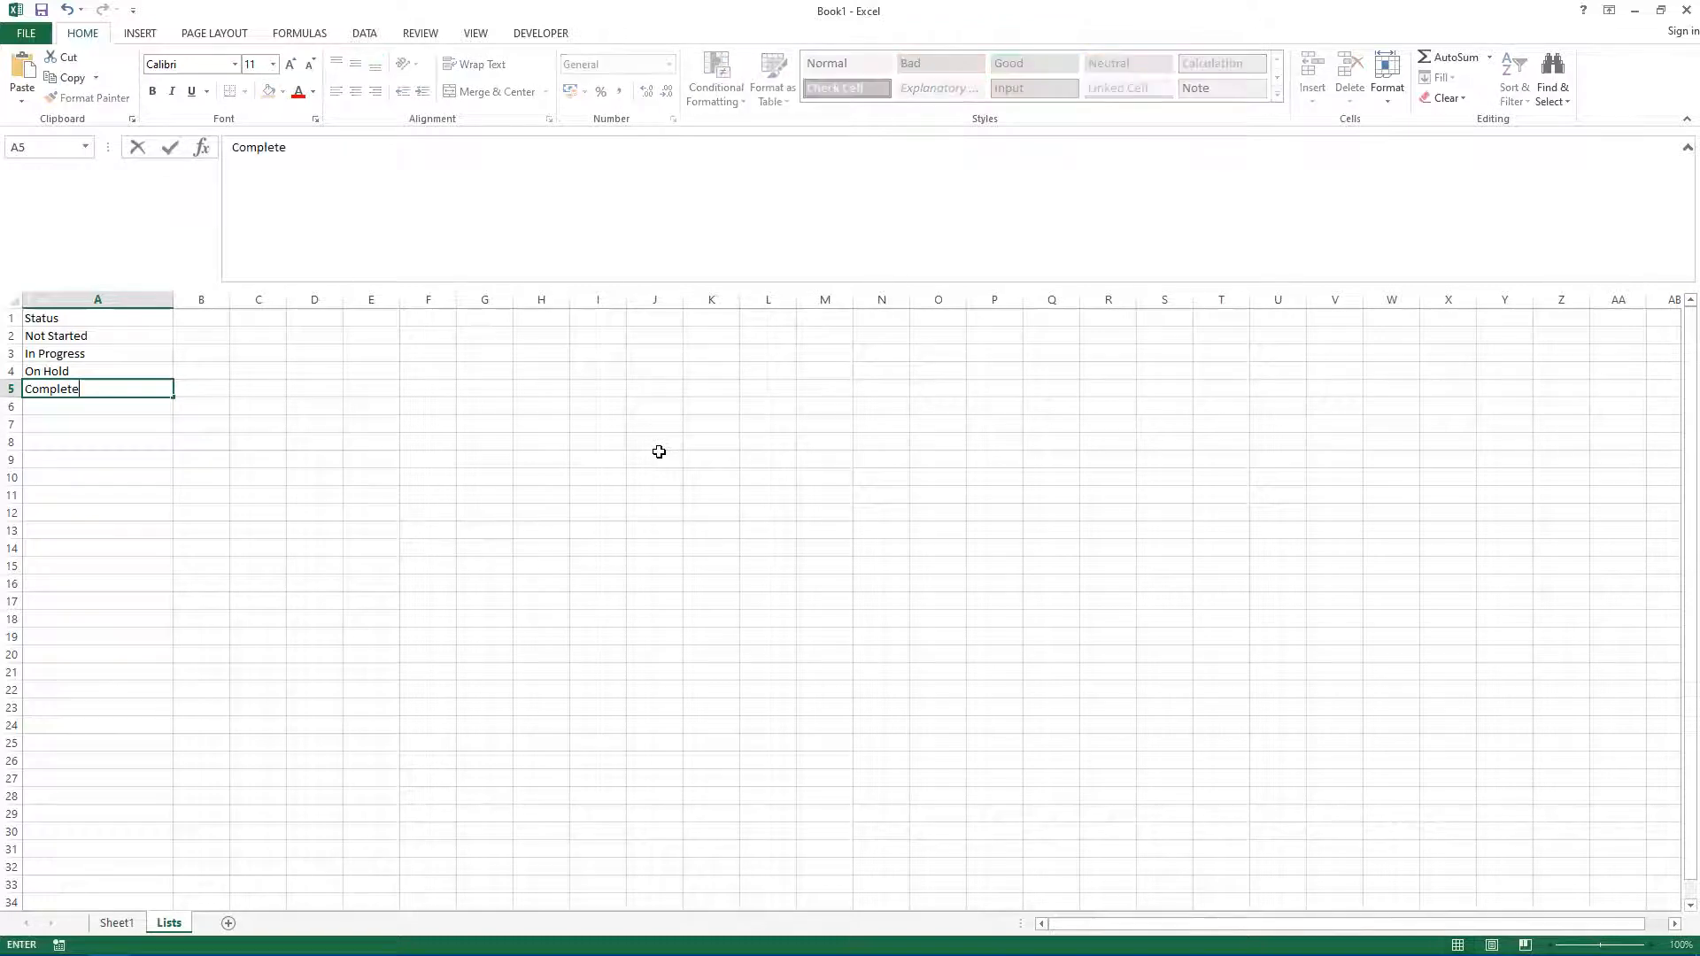
{"action": "key", "text": "Return"}
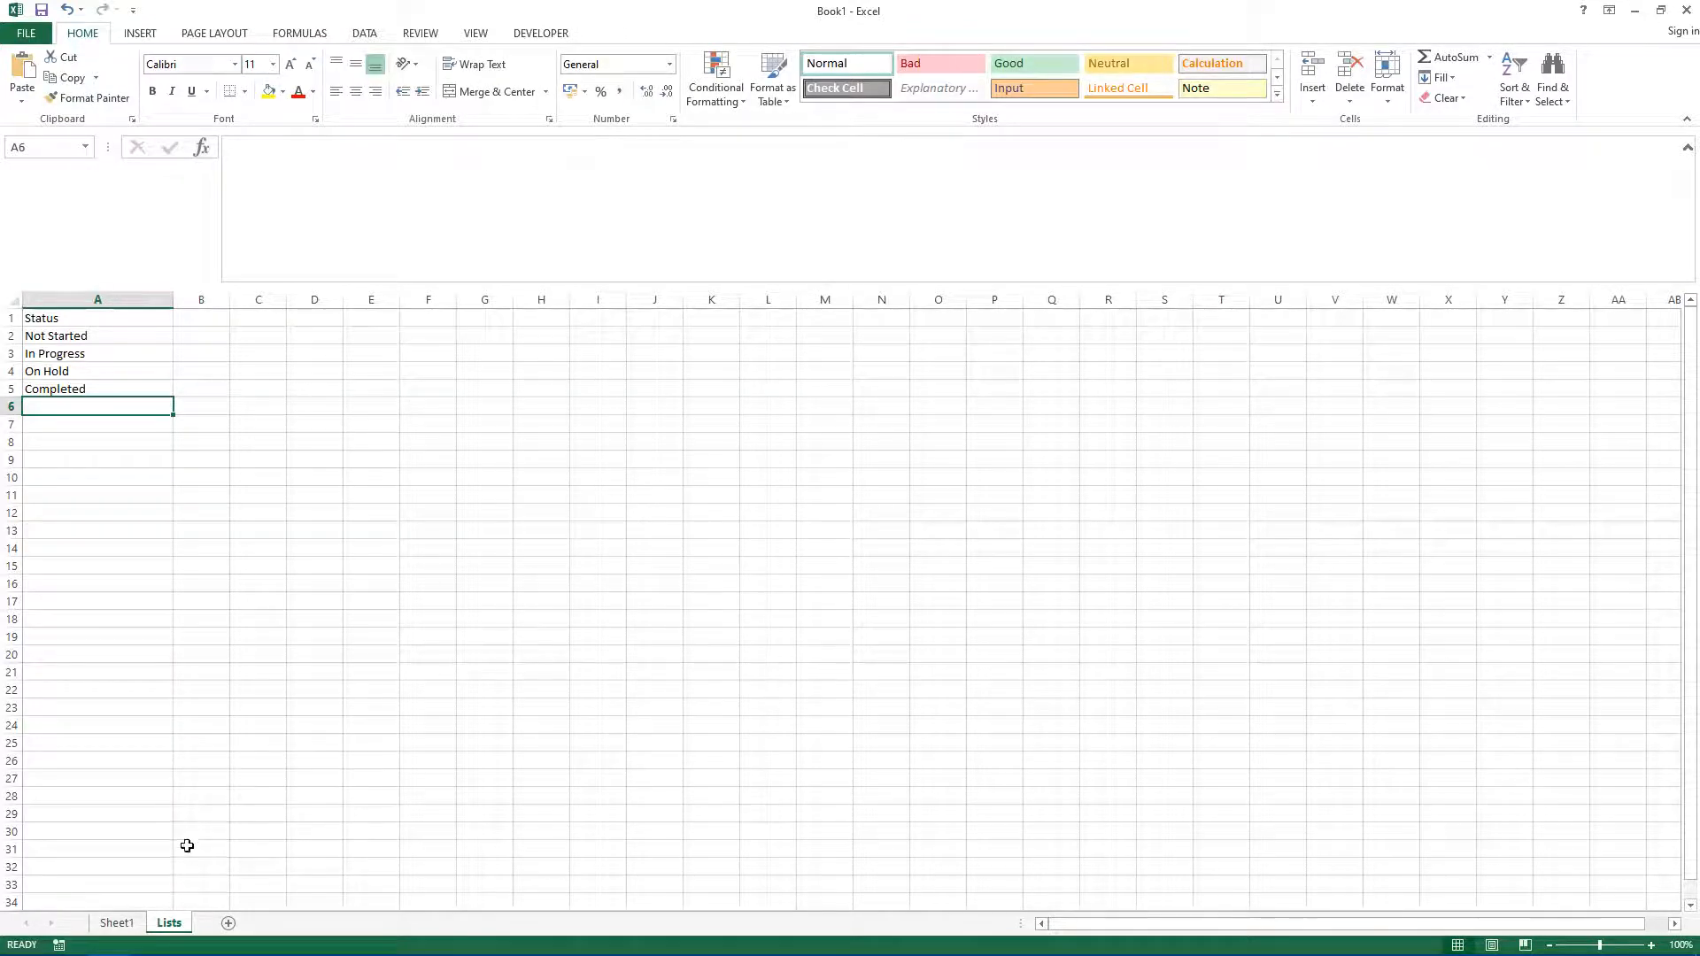
Step: Add list data validation to the Status cells B2:B17 with source =Lists!$A$2:$A$5
{"action": "left_click", "coordinate": [116, 922]}
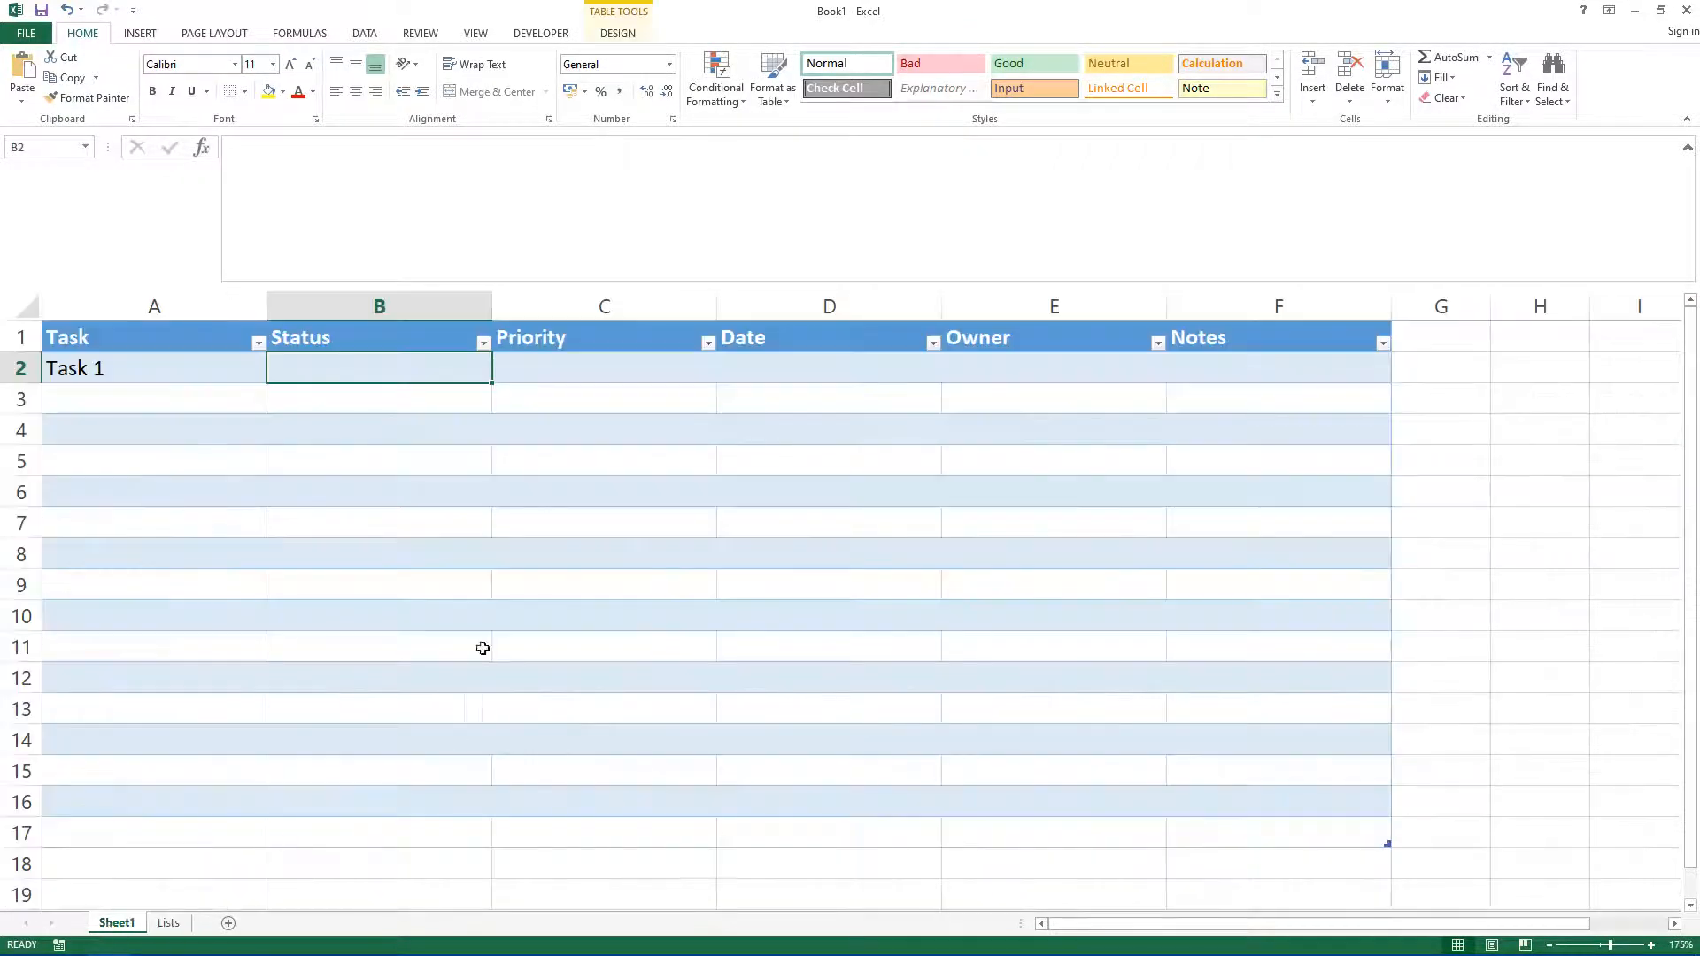
{"action": "left_click", "coordinate": [349, 842], "text": "shift"}
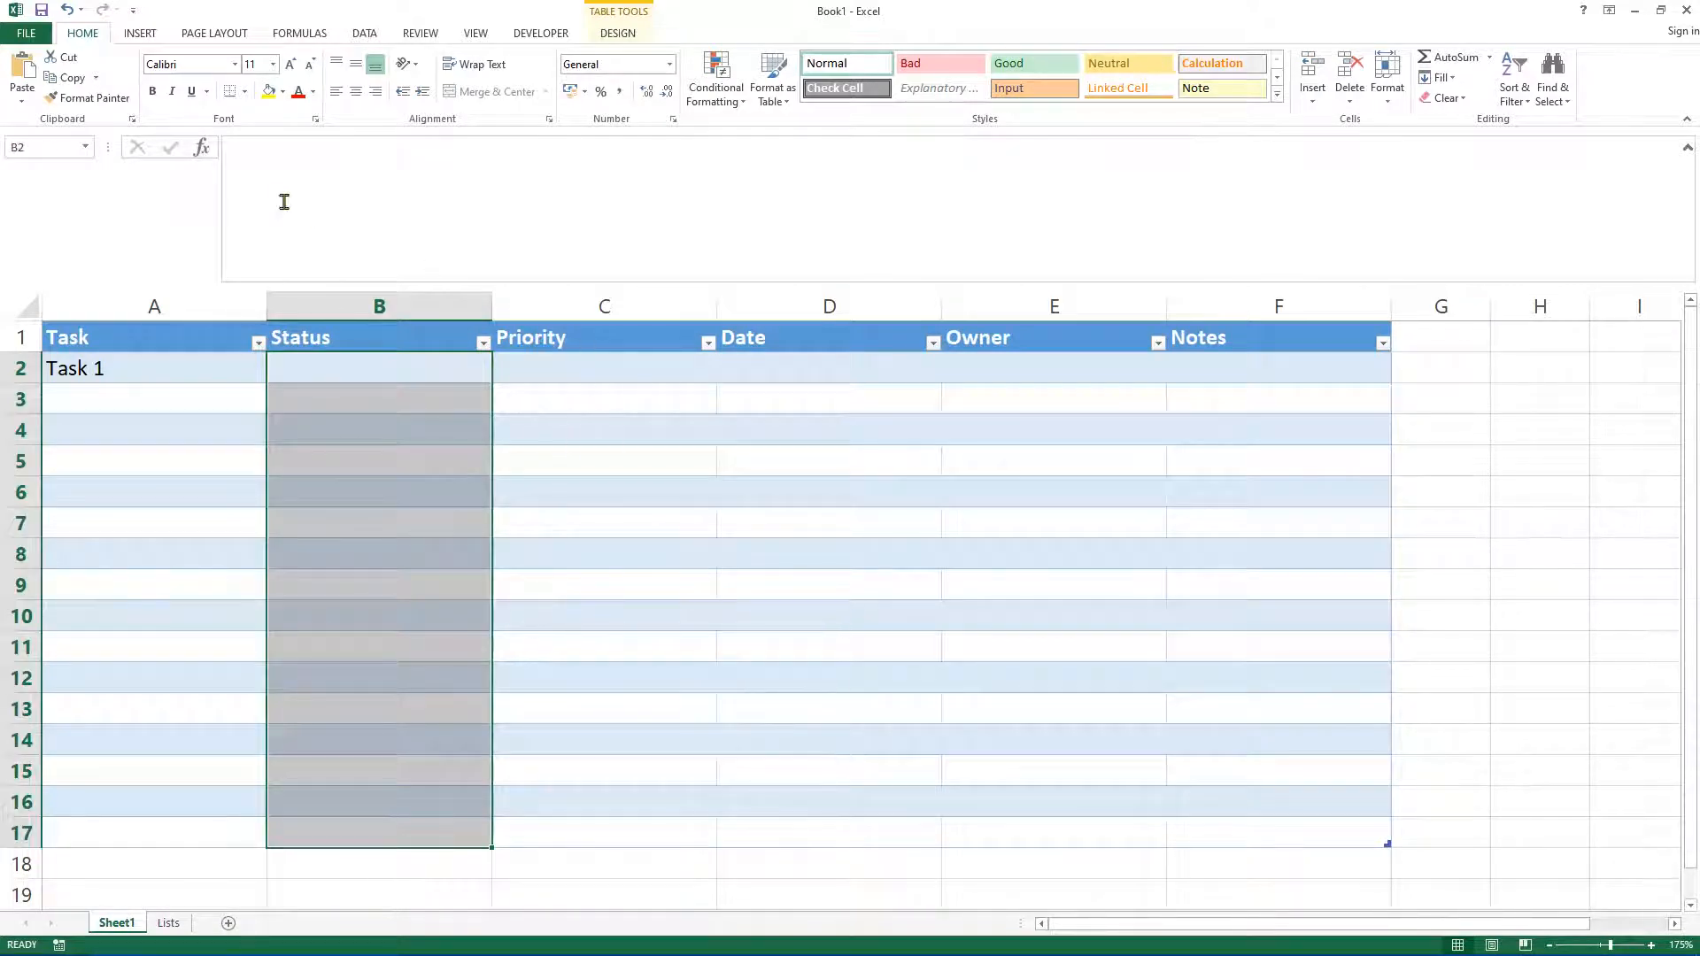
{"action": "left_click", "coordinate": [364, 33]}
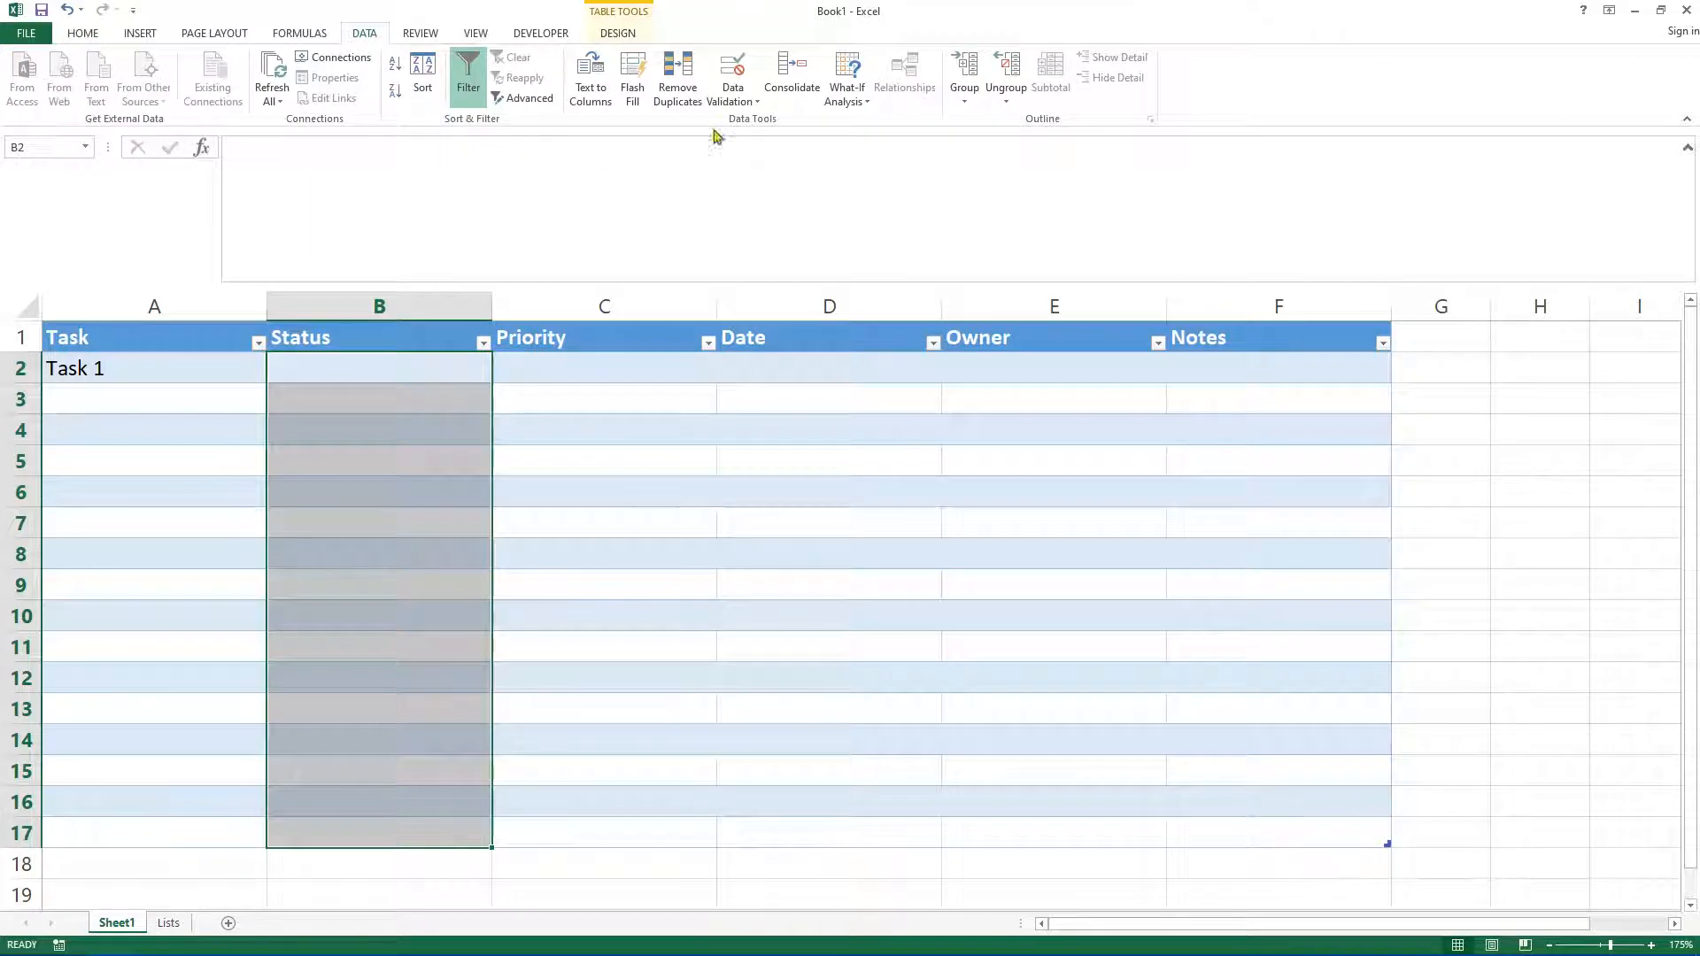
{"action": "left_click", "coordinate": [733, 99]}
{"action": "left_click", "coordinate": [753, 126]}
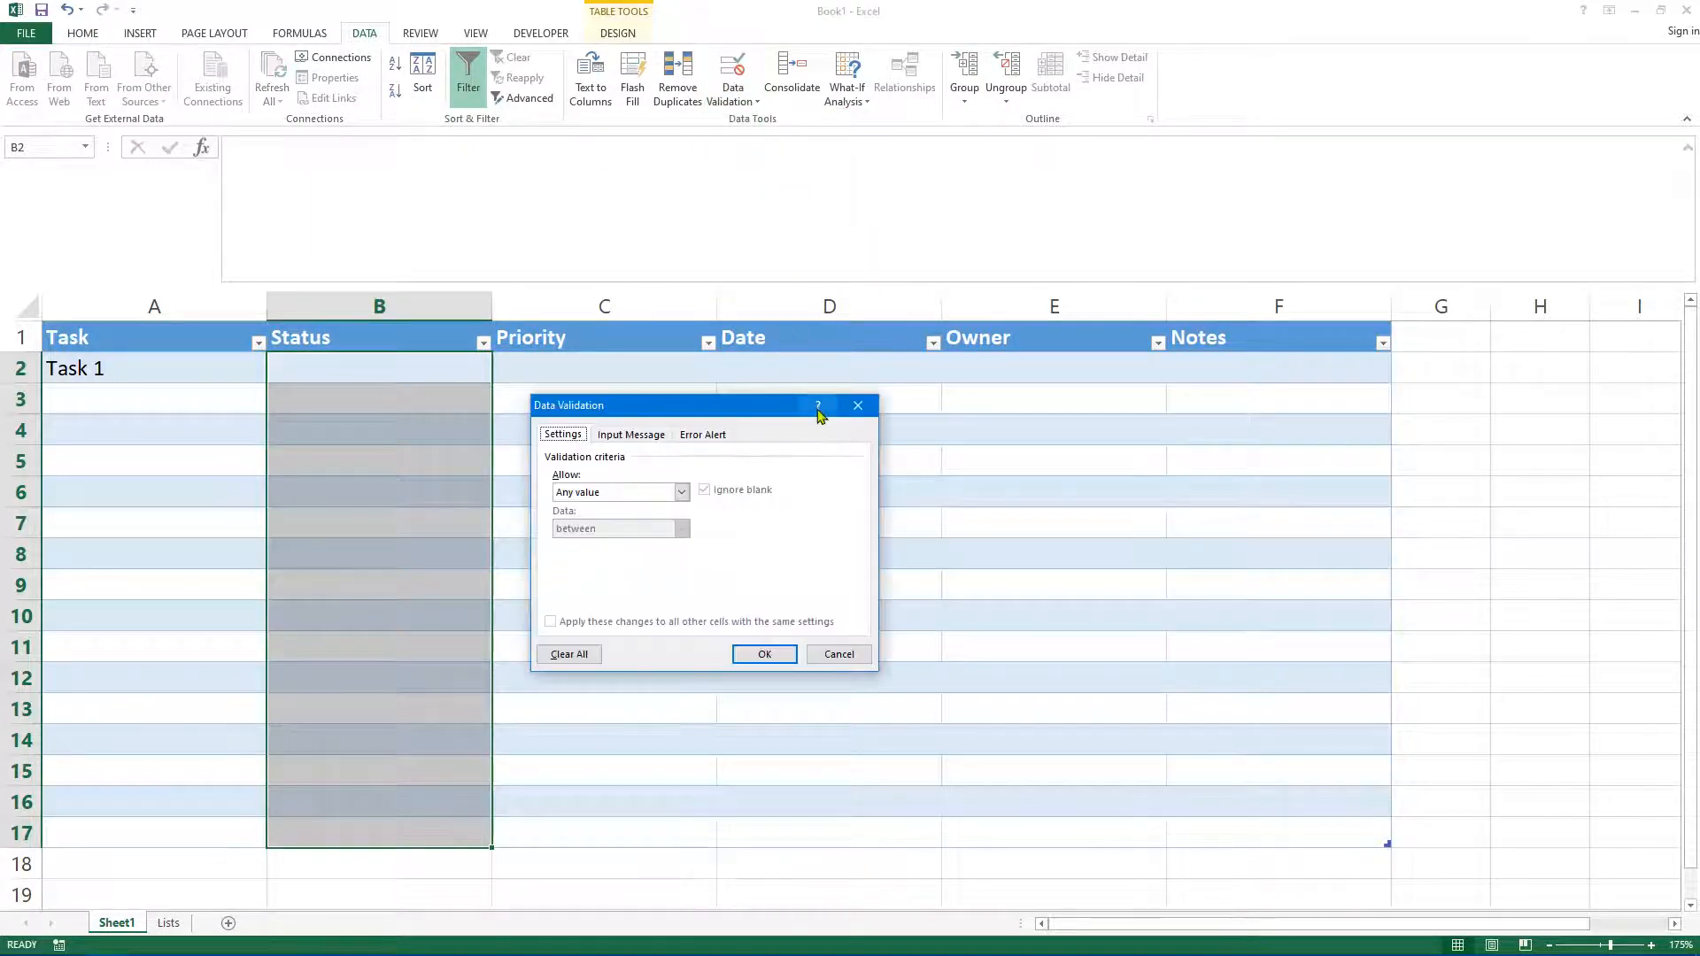
{"action": "left_click", "coordinate": [564, 496]}
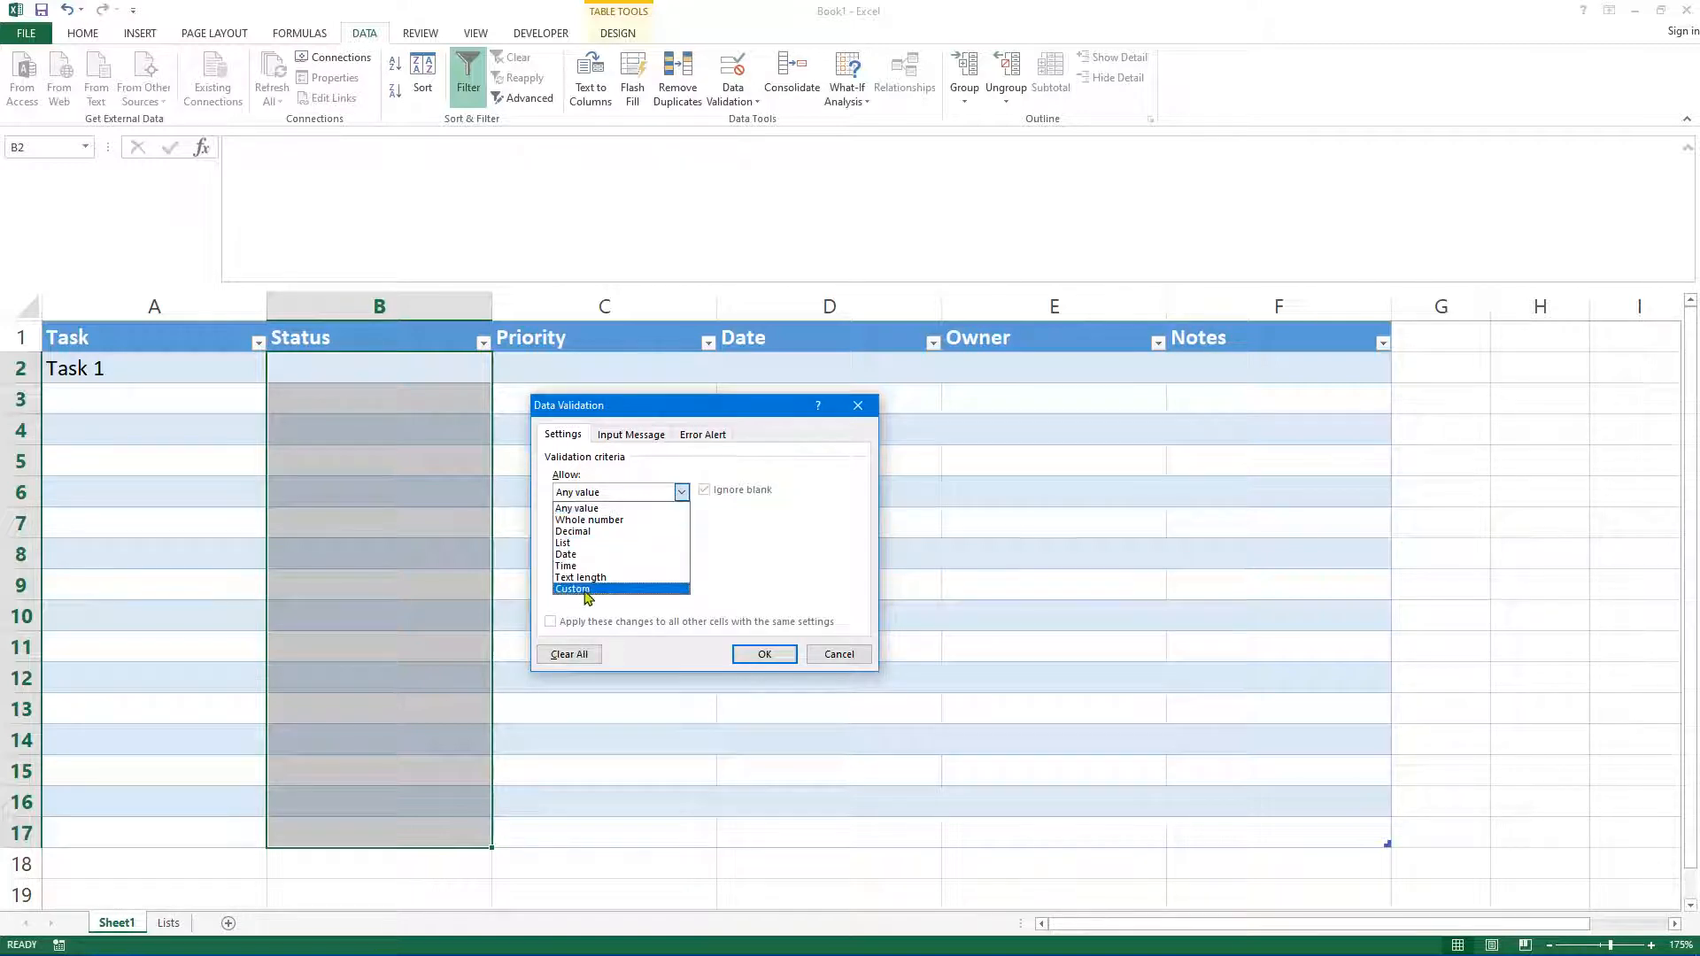
{"action": "left_click", "coordinate": [571, 542]}
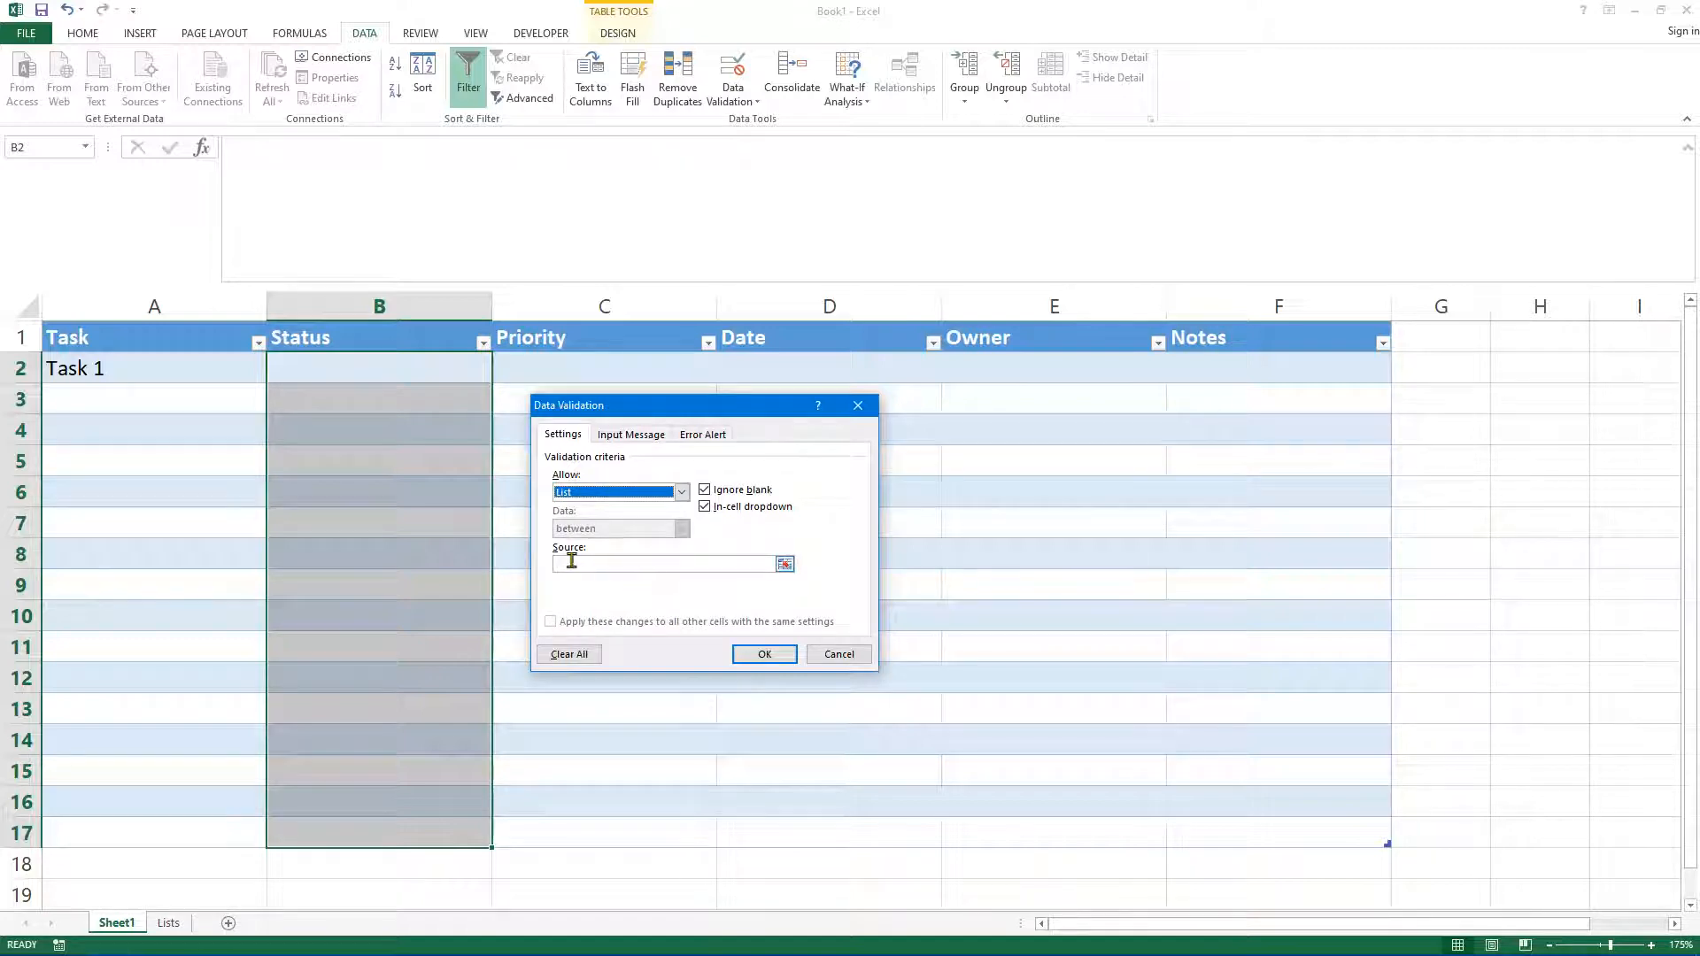
{"action": "left_click", "coordinate": [784, 566]}
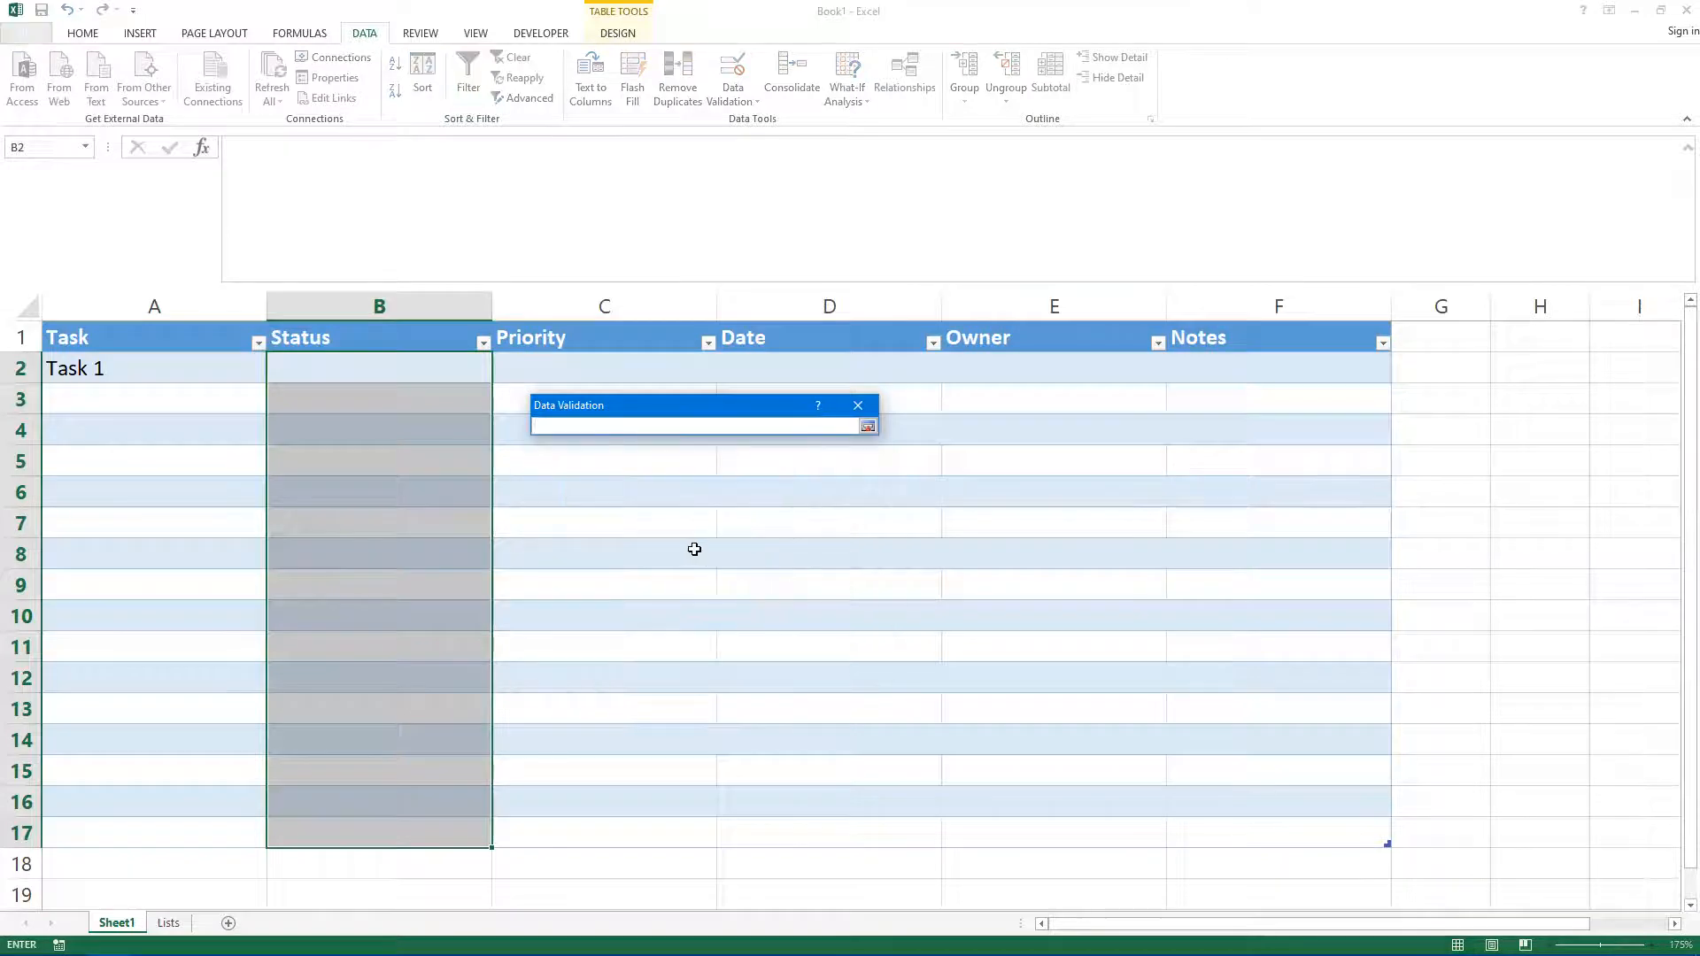
{"action": "left_click", "coordinate": [168, 923]}
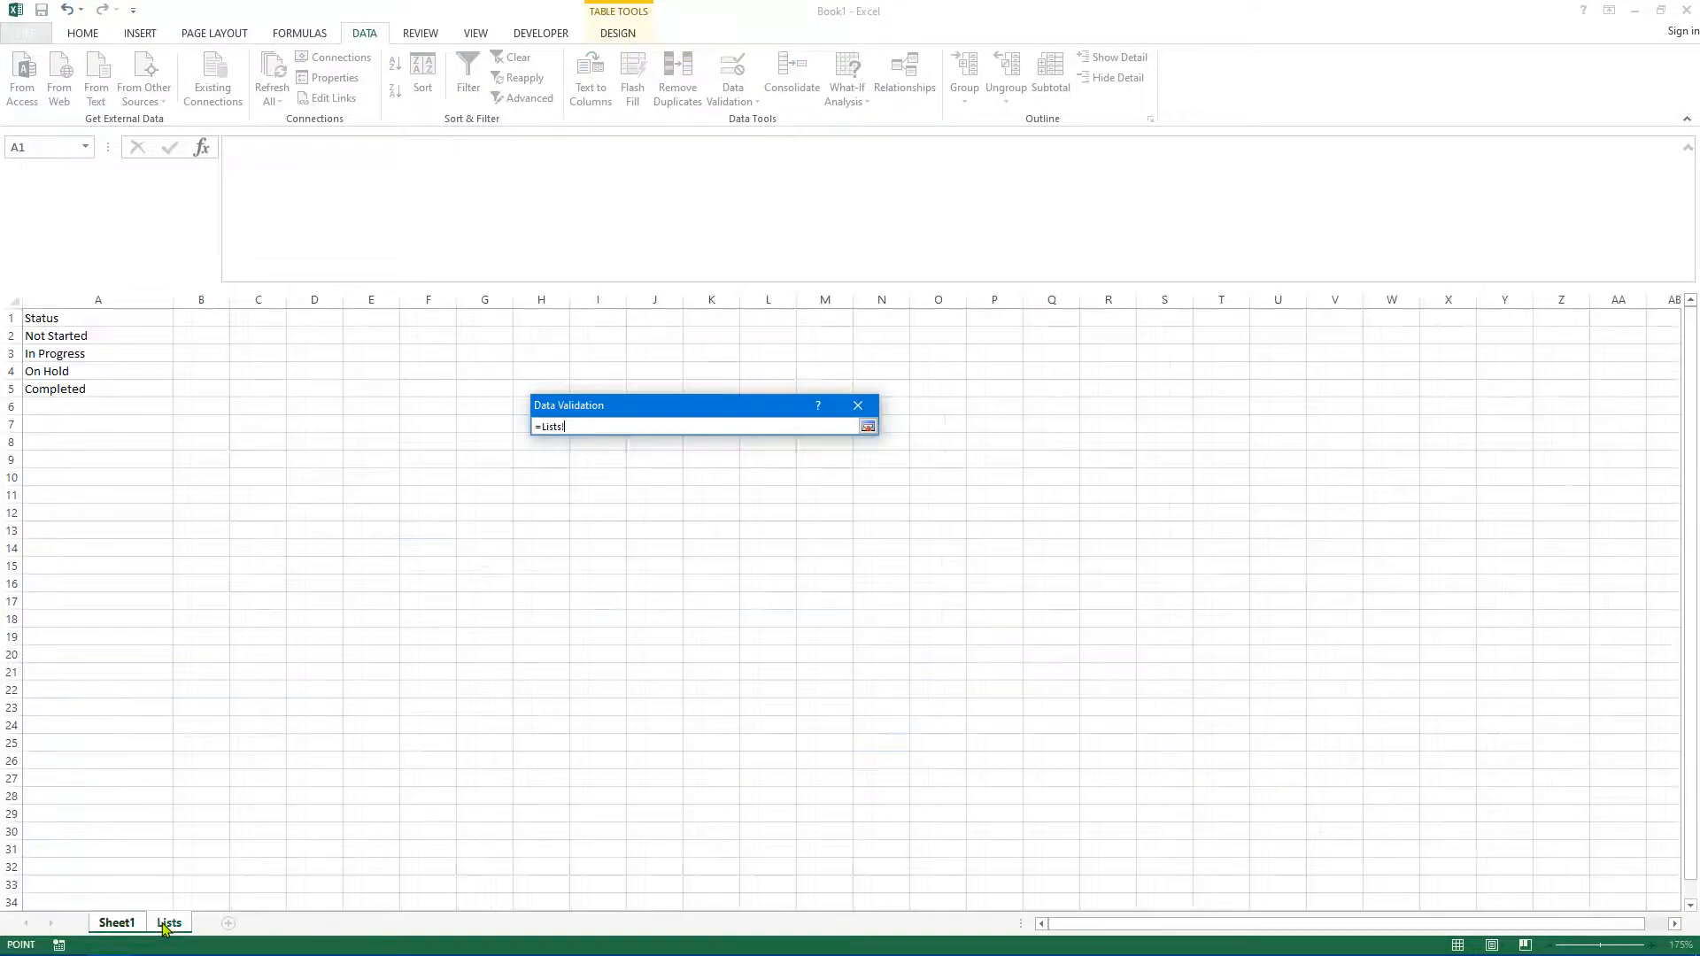
{"action": "left_click_drag", "start_coordinate": [56, 335], "coordinate": [55, 390]}
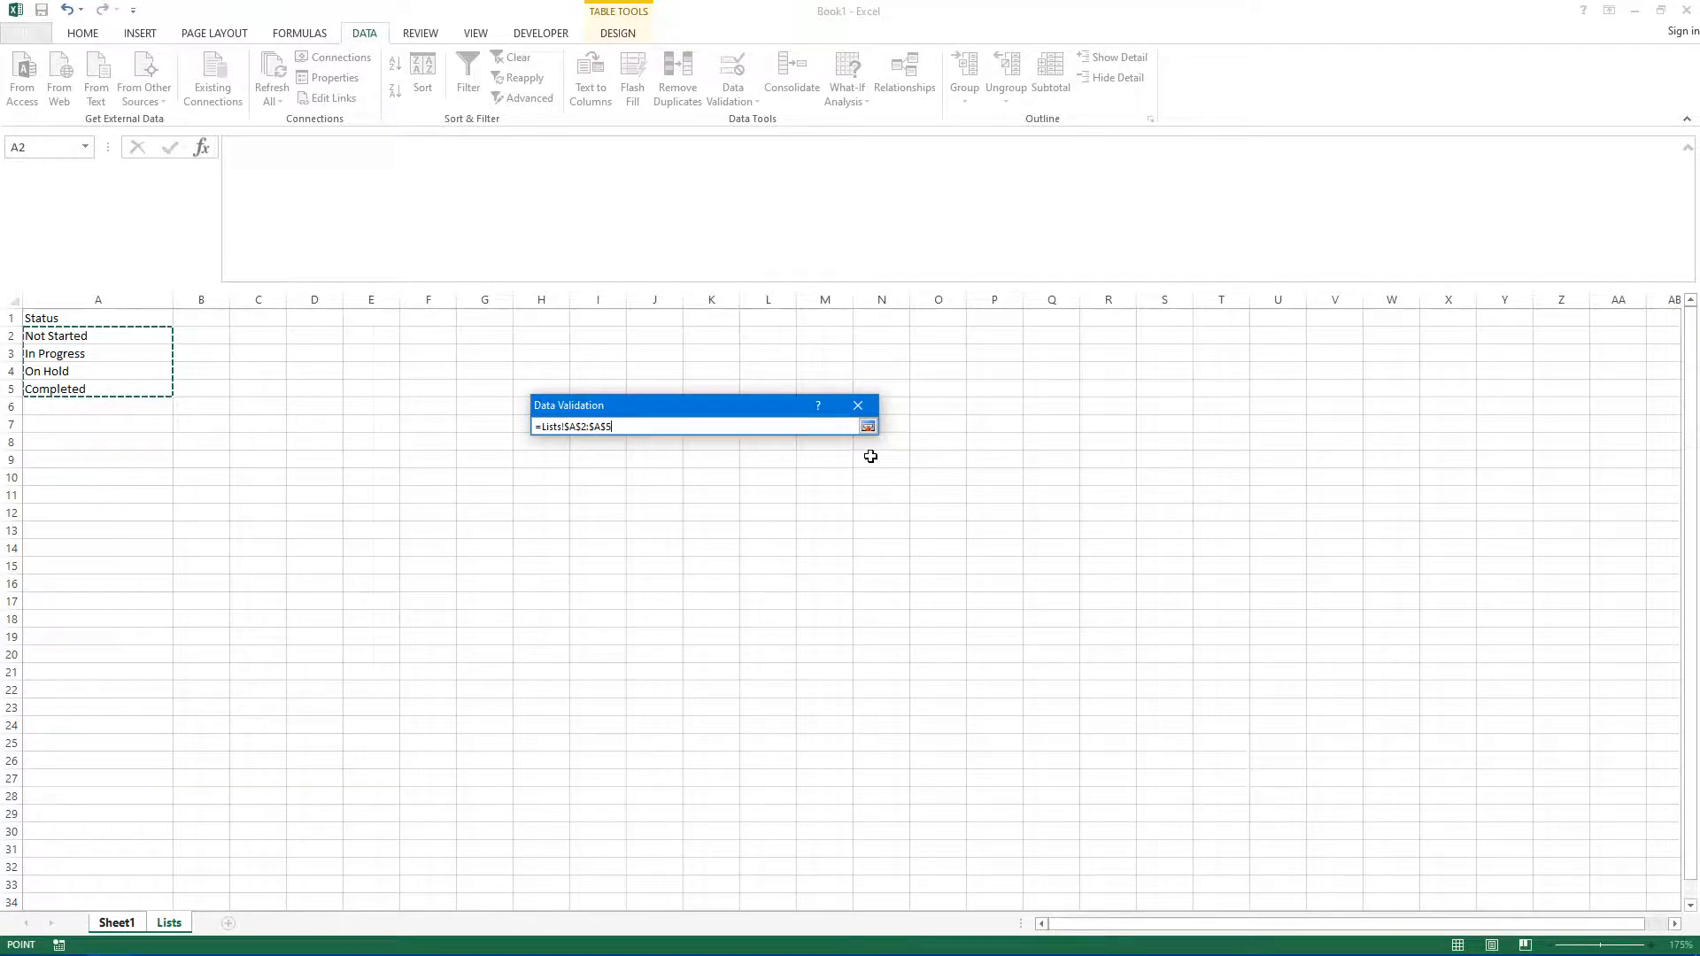
{"action": "left_click", "coordinate": [868, 426]}
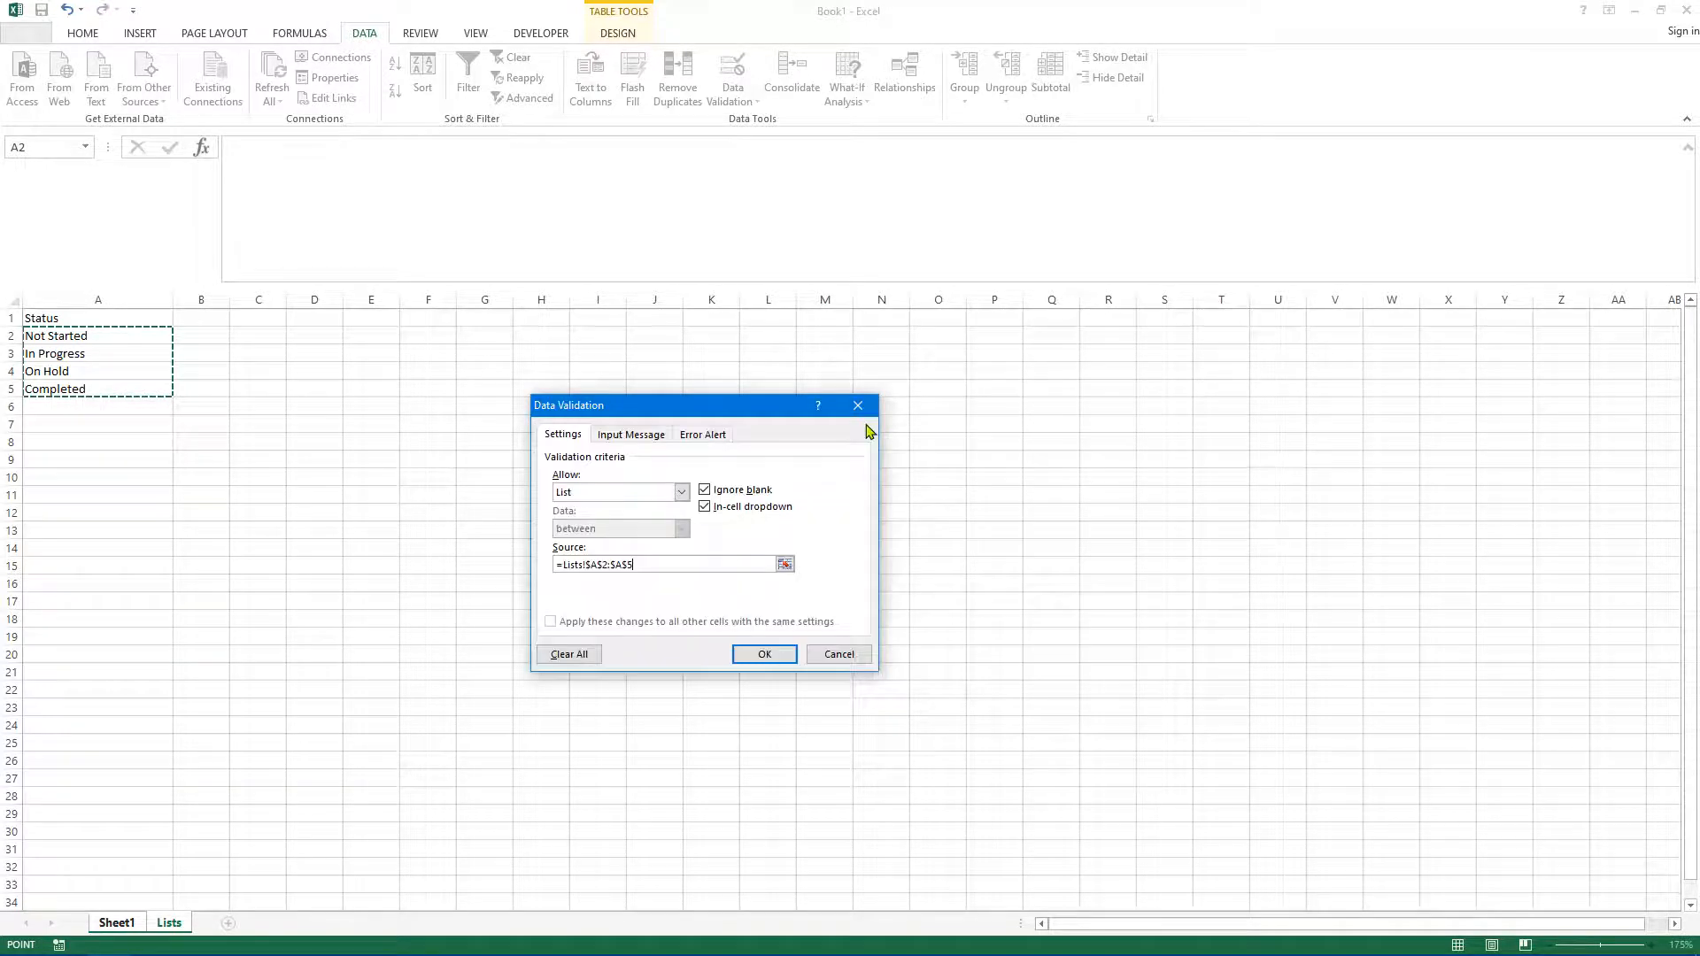
{"action": "left_click", "coordinate": [764, 654]}
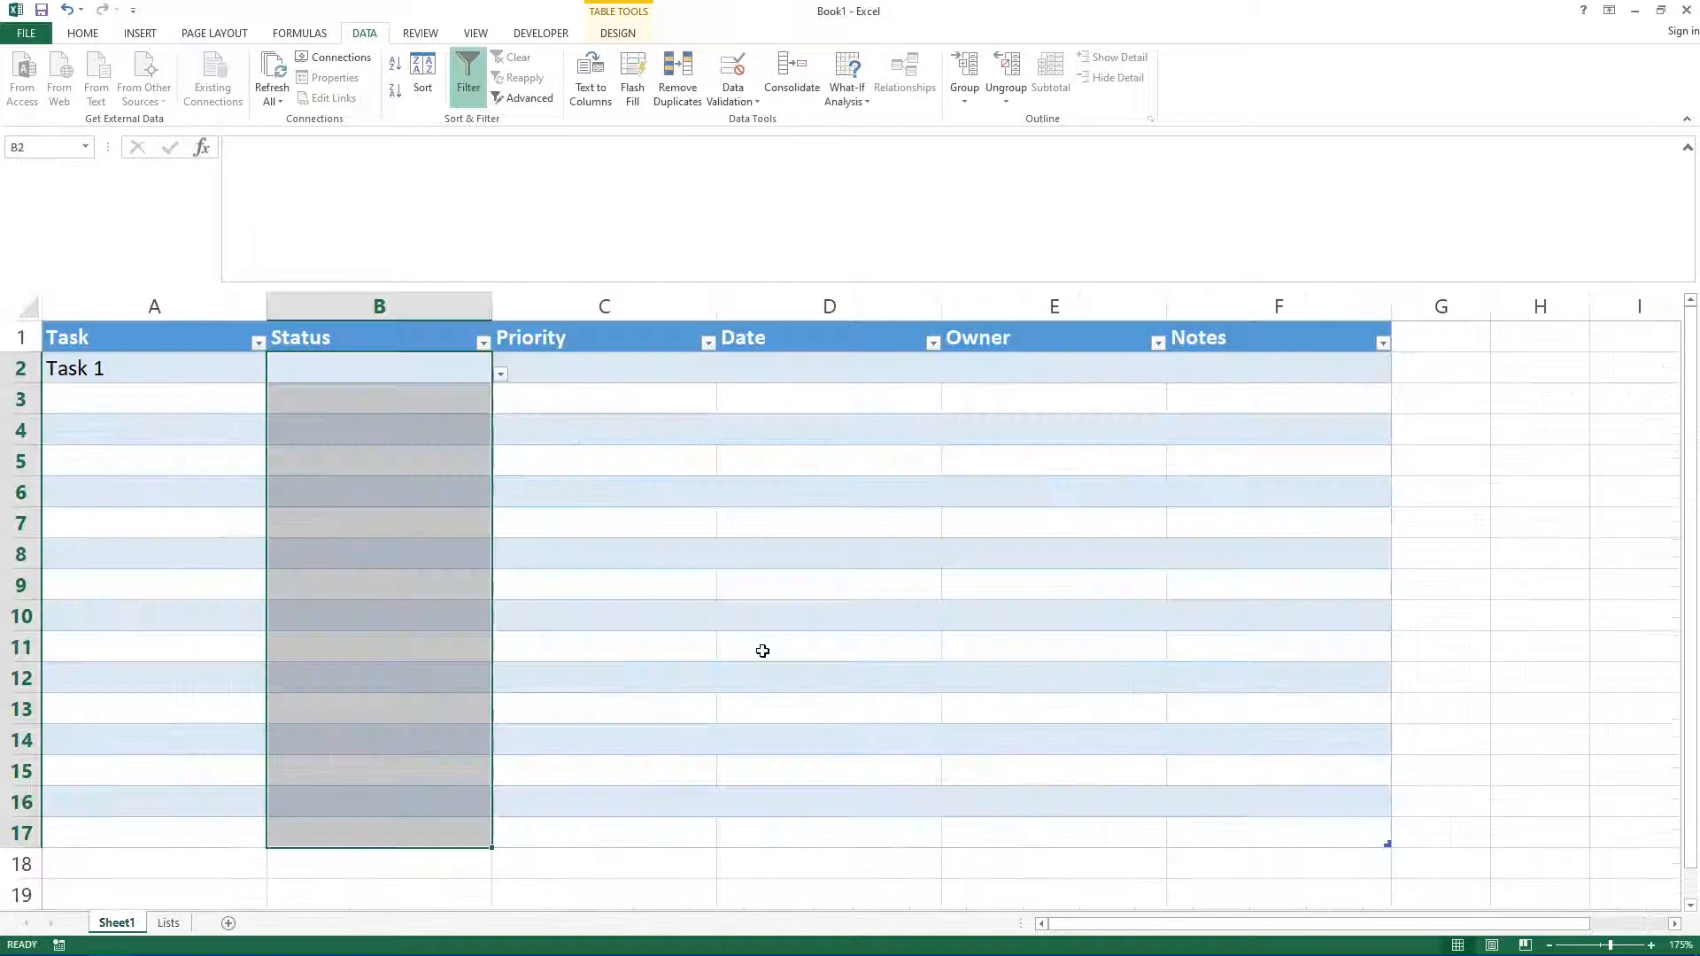
Step: Try entering sdfsdf in the first Status cell to test the validation
{"action": "left_click", "coordinate": [747, 607]}
{"action": "left_click", "coordinate": [327, 395]}
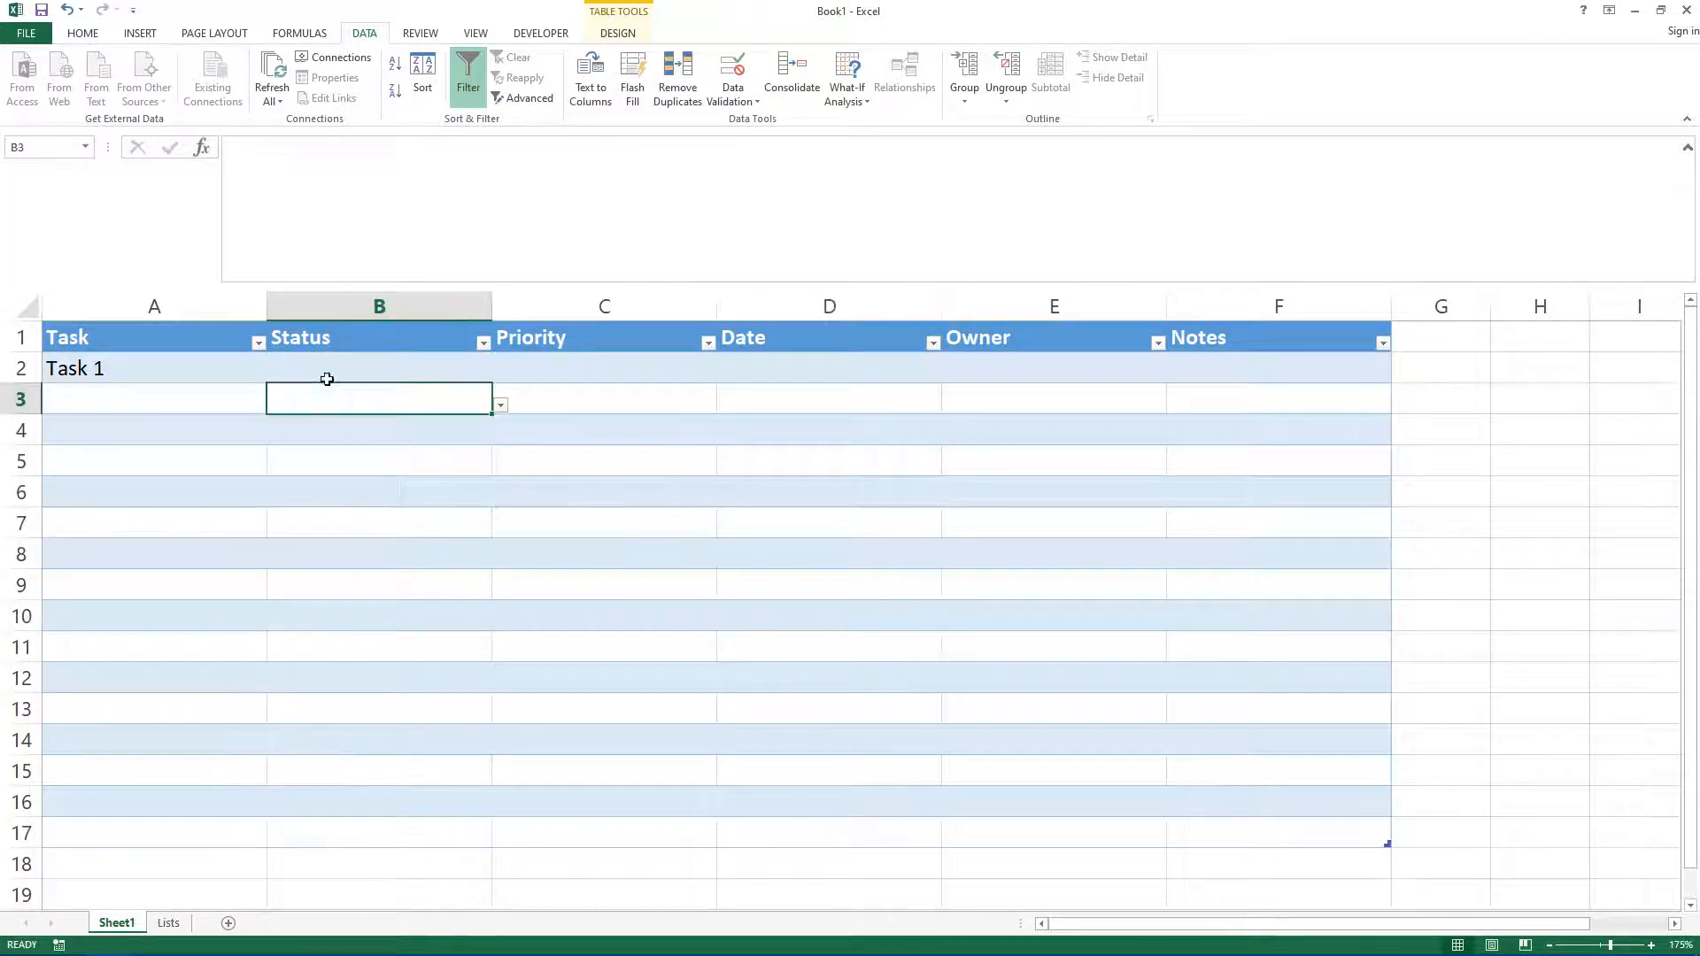
{"action": "left_click", "coordinate": [327, 369]}
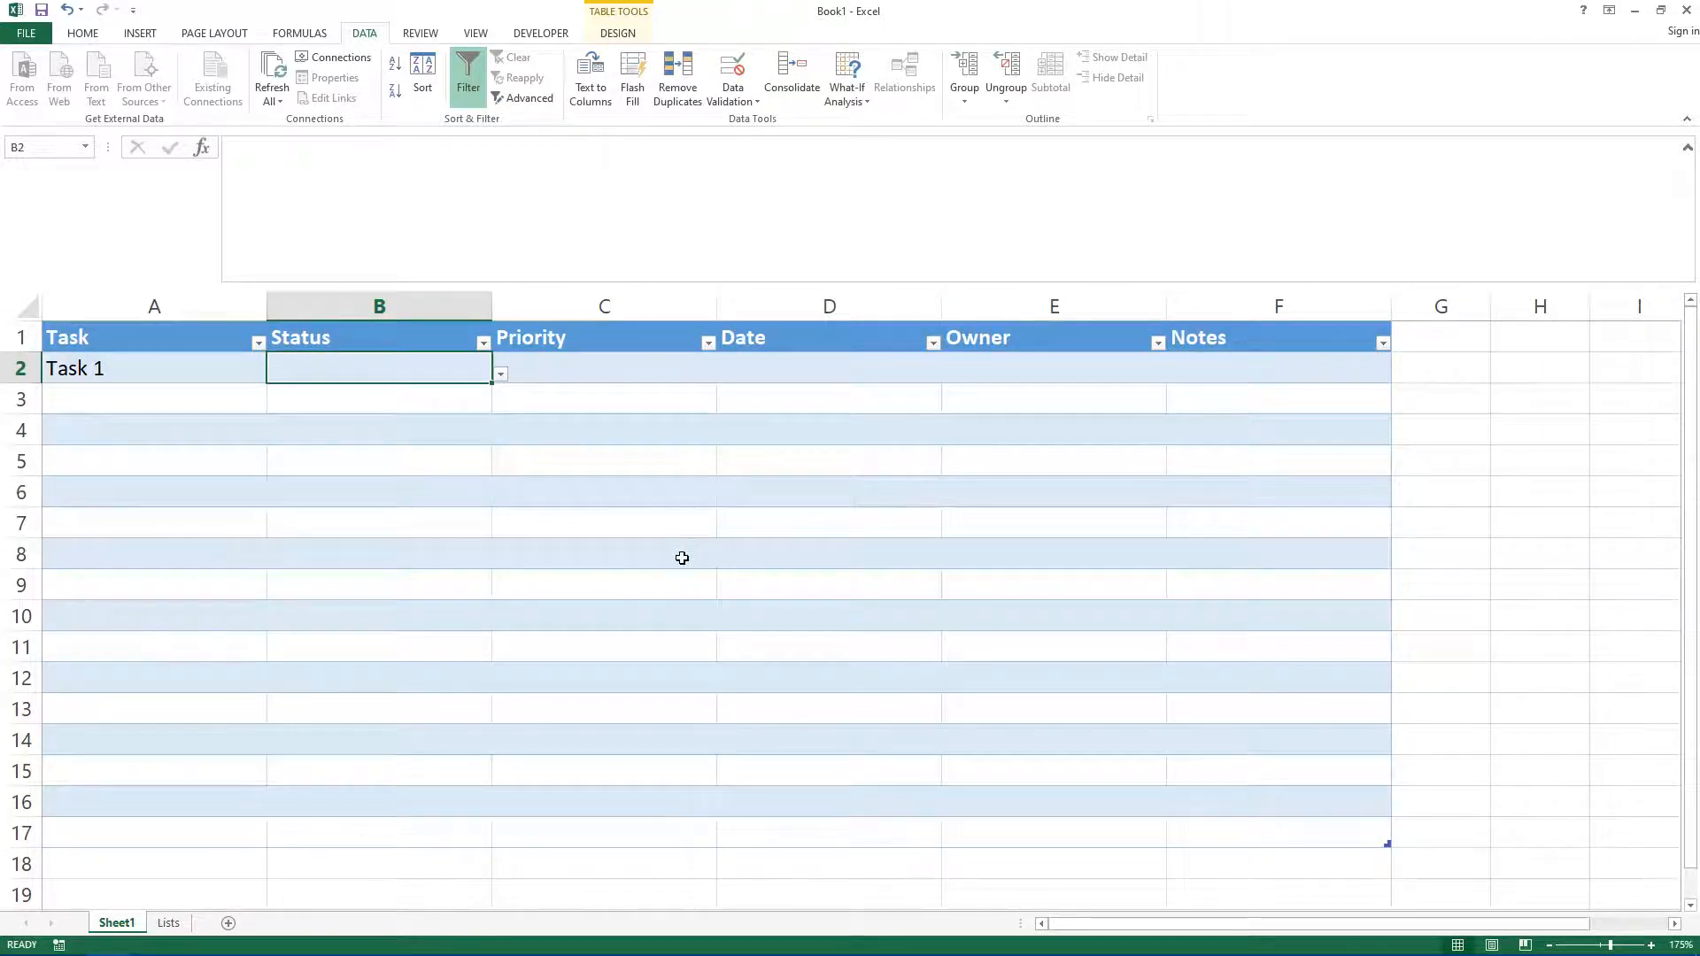
{"action": "type", "text": "sdfsdf"}
{"action": "key", "text": "Return"}
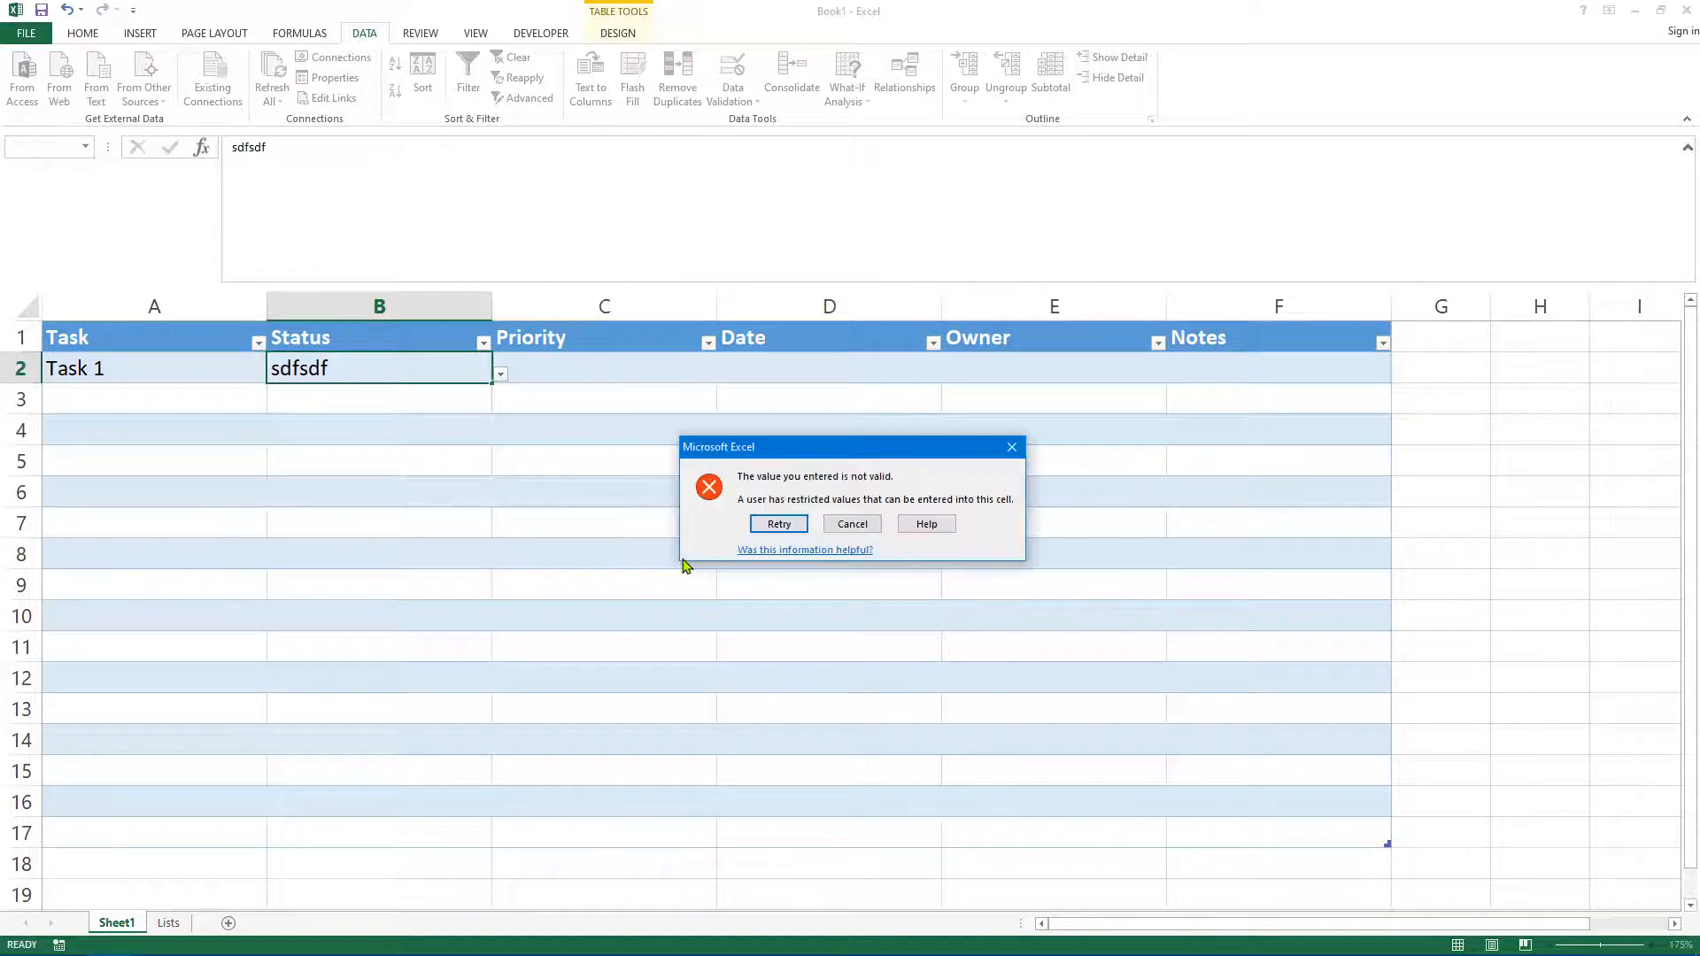
Step: Cancel the invalid entry and choose In Progress as Task 1's status from the drop-down list
{"action": "left_click", "coordinate": [852, 523]}
{"action": "left_click", "coordinate": [673, 518]}
{"action": "left_click", "coordinate": [124, 387]}
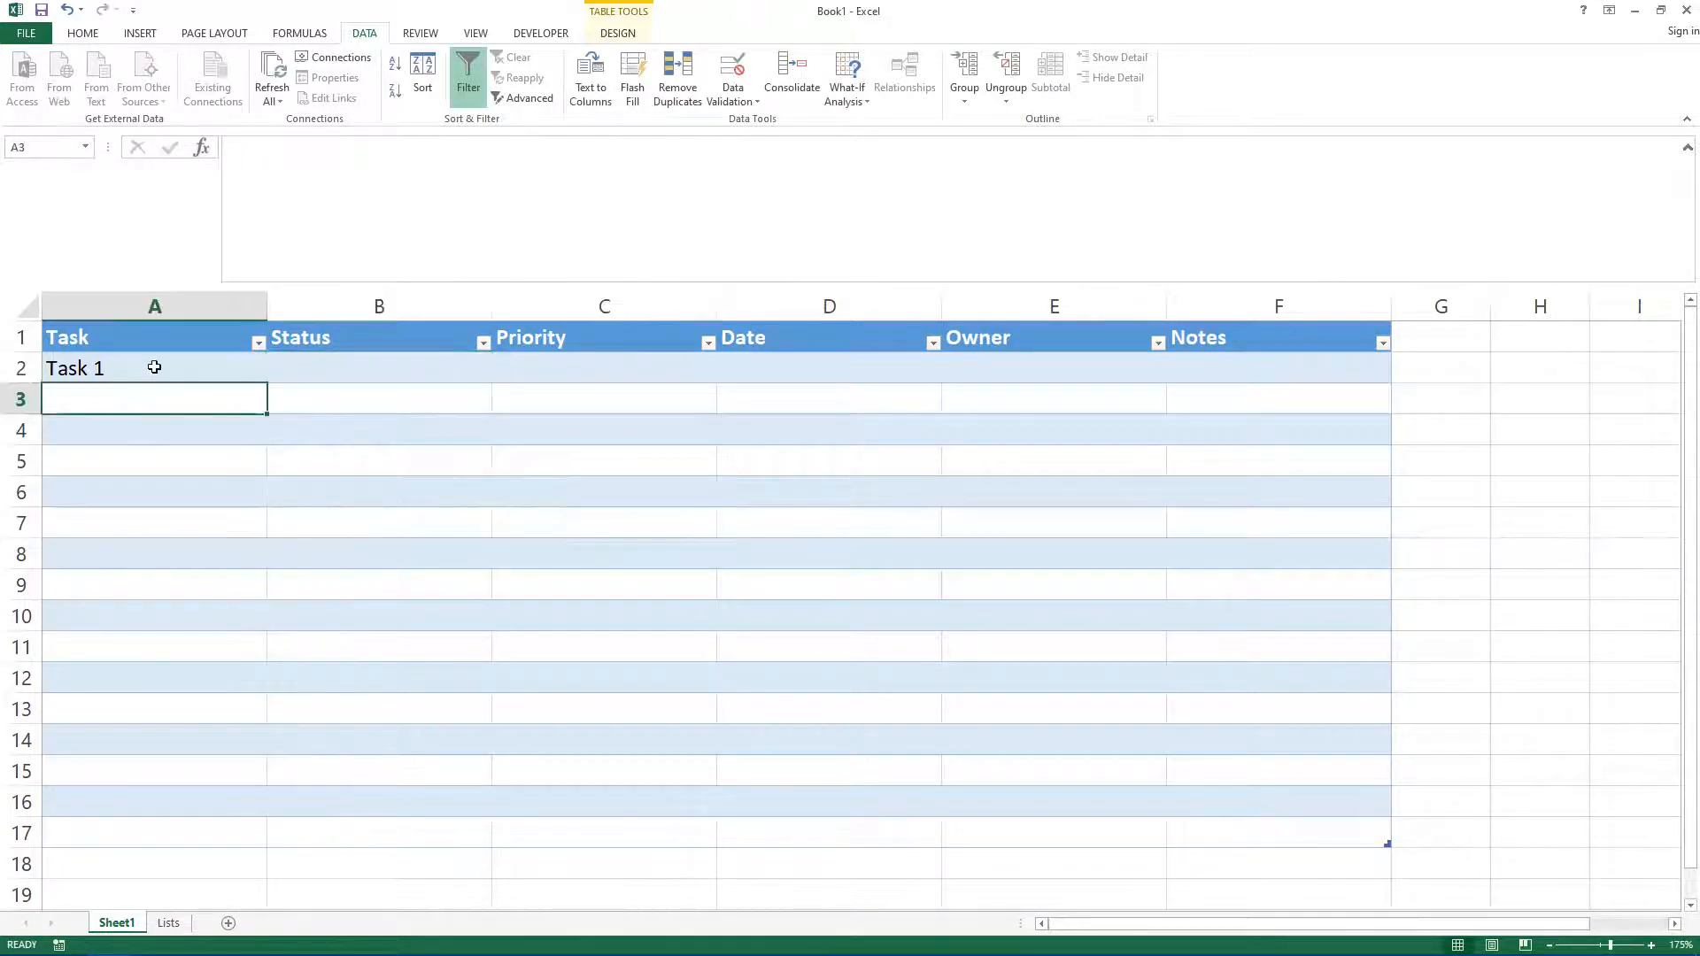
{"action": "left_click", "coordinate": [181, 366]}
{"action": "left_click", "coordinate": [374, 378]}
{"action": "left_click", "coordinate": [501, 373]}
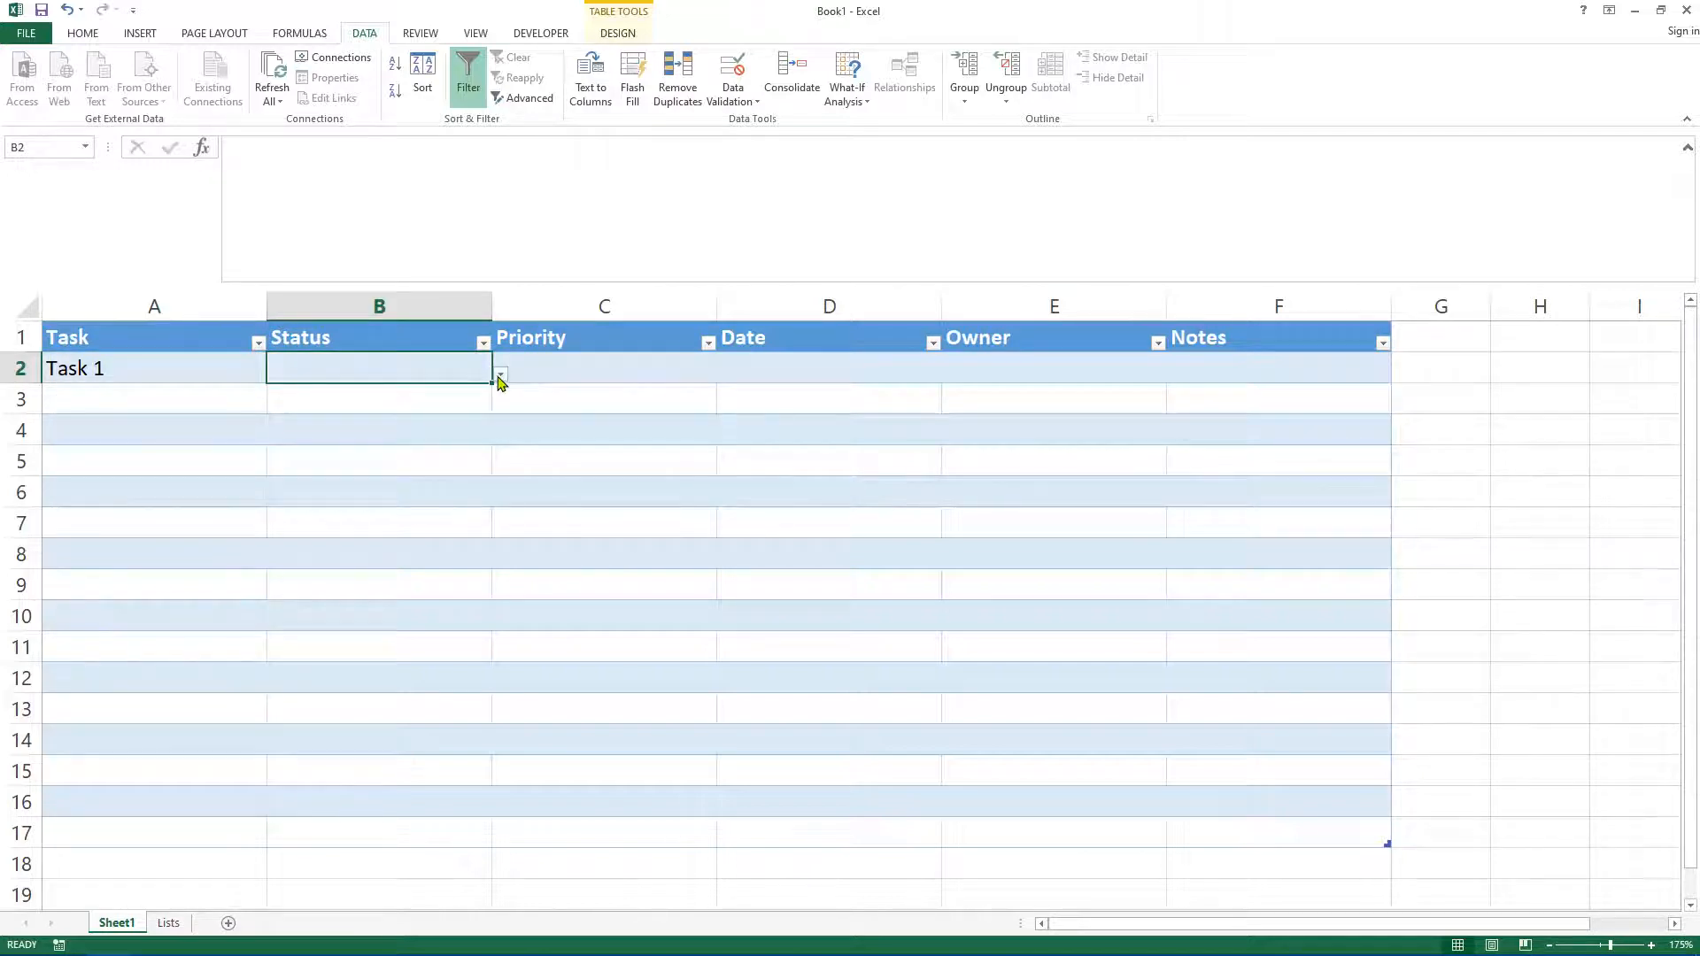
{"action": "left_click", "coordinate": [288, 413]}
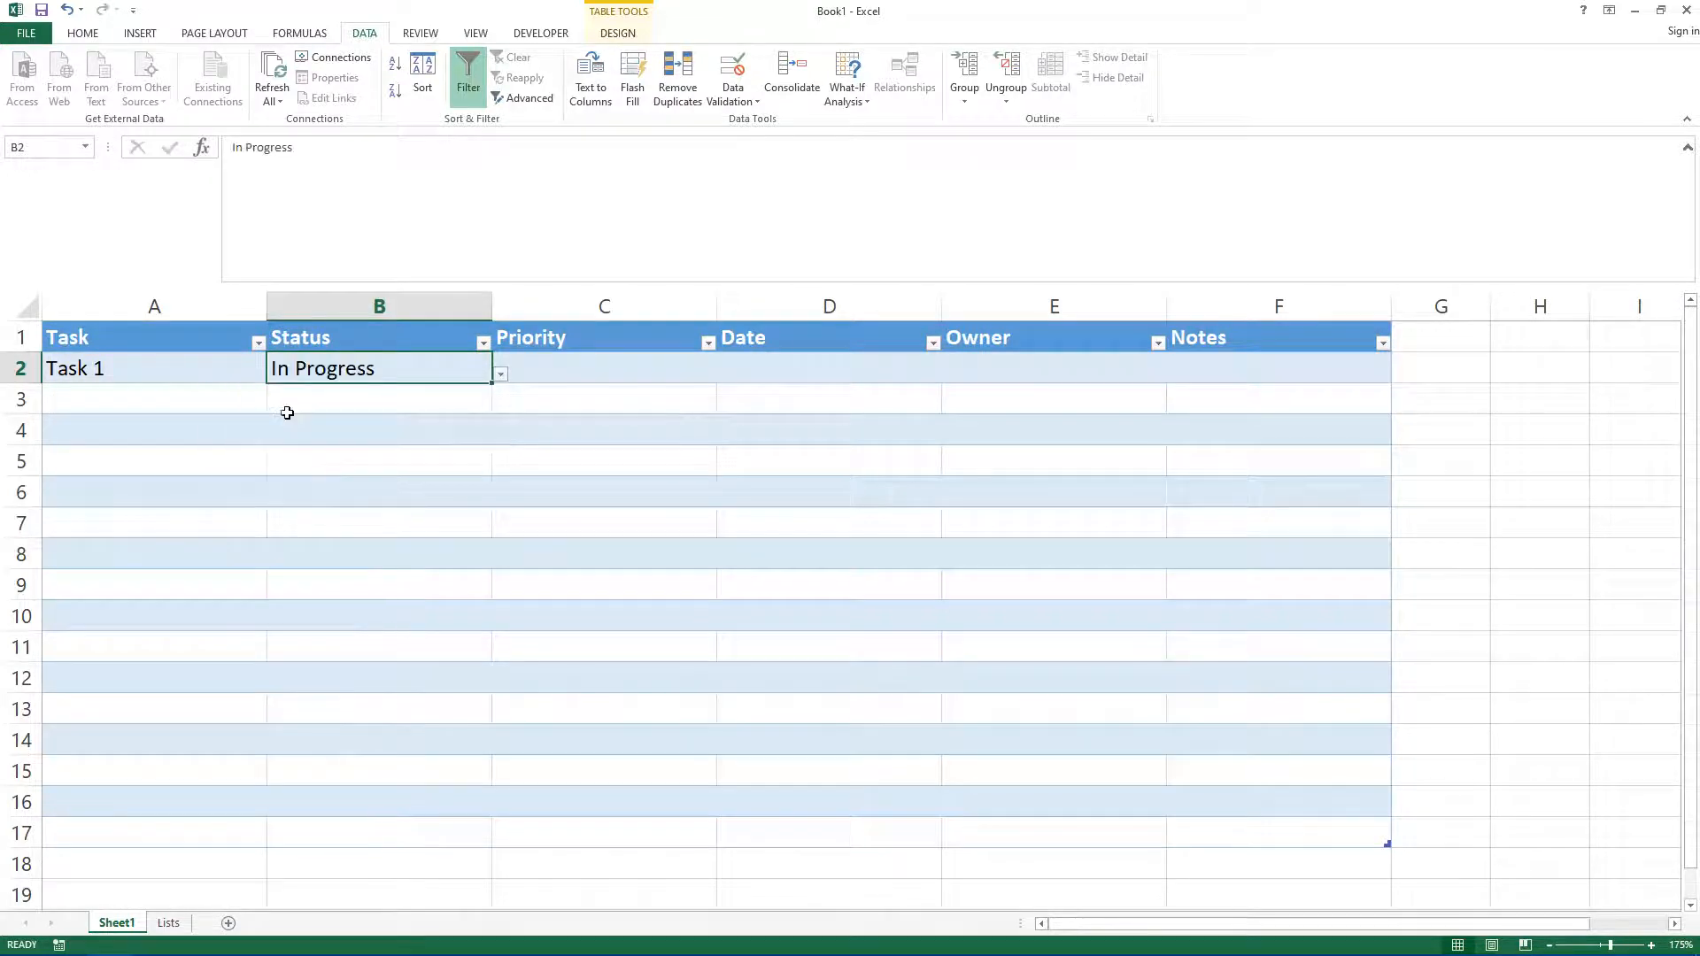
Step: Enter Task 2 in the next Task cell and choose On Hold as its status from the drop-down
{"action": "left_click", "coordinate": [138, 392]}
{"action": "type", "text": "Task 2"}
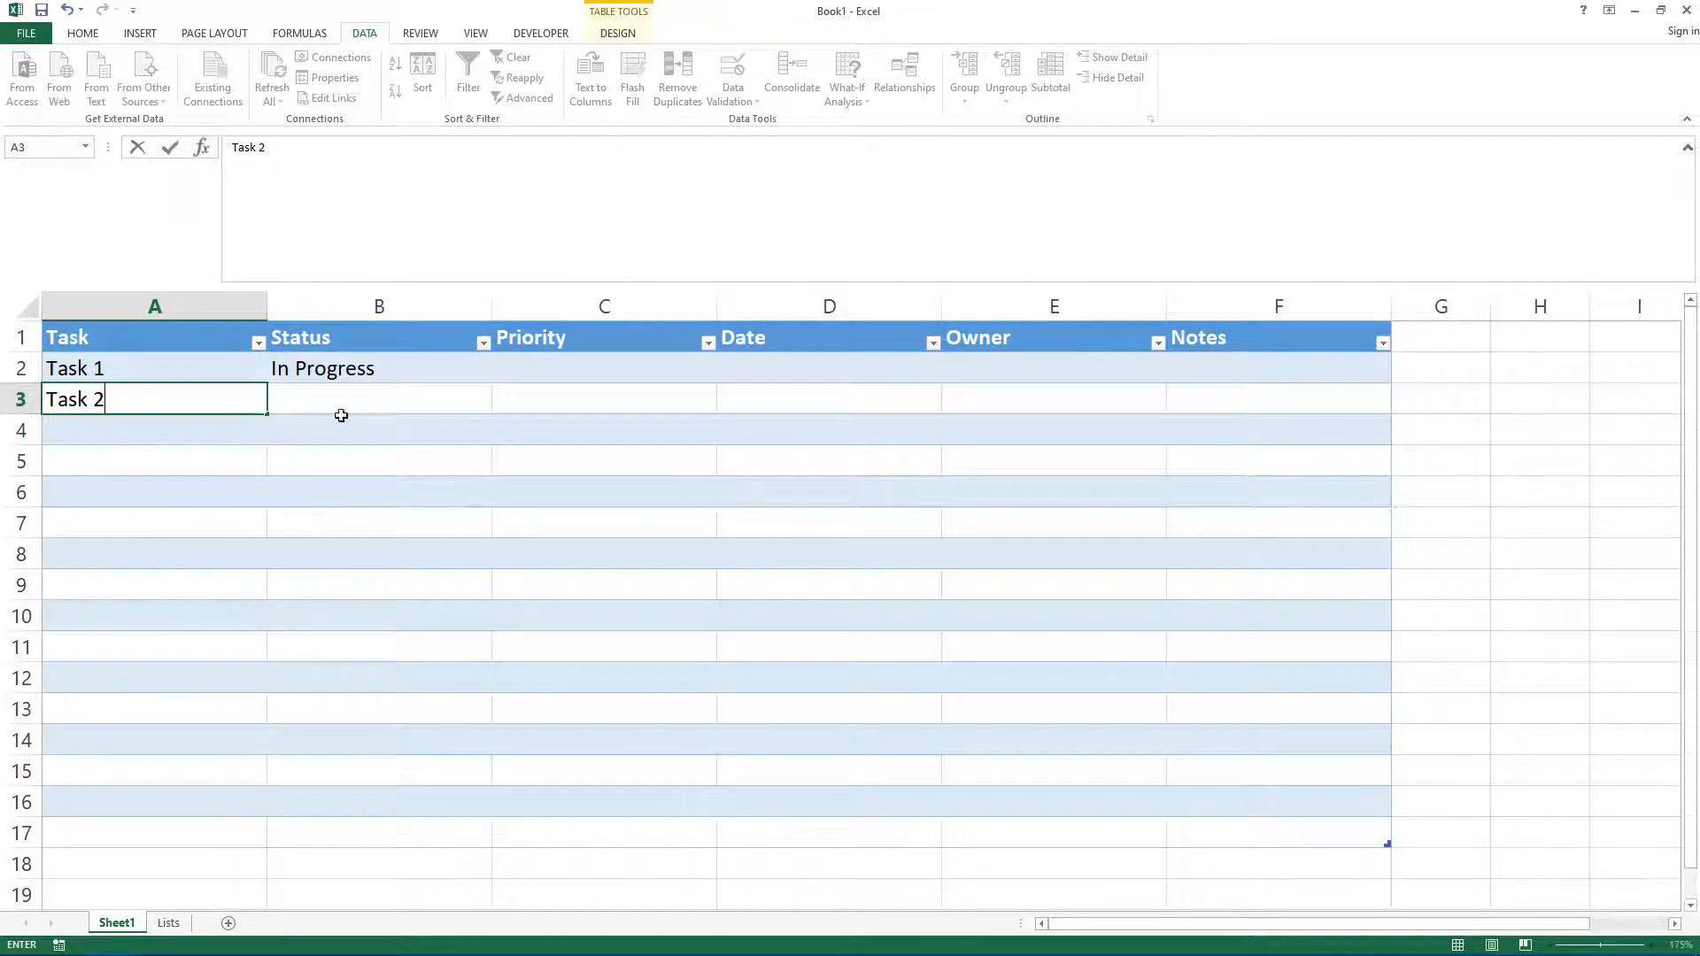
{"action": "left_click", "coordinate": [412, 397]}
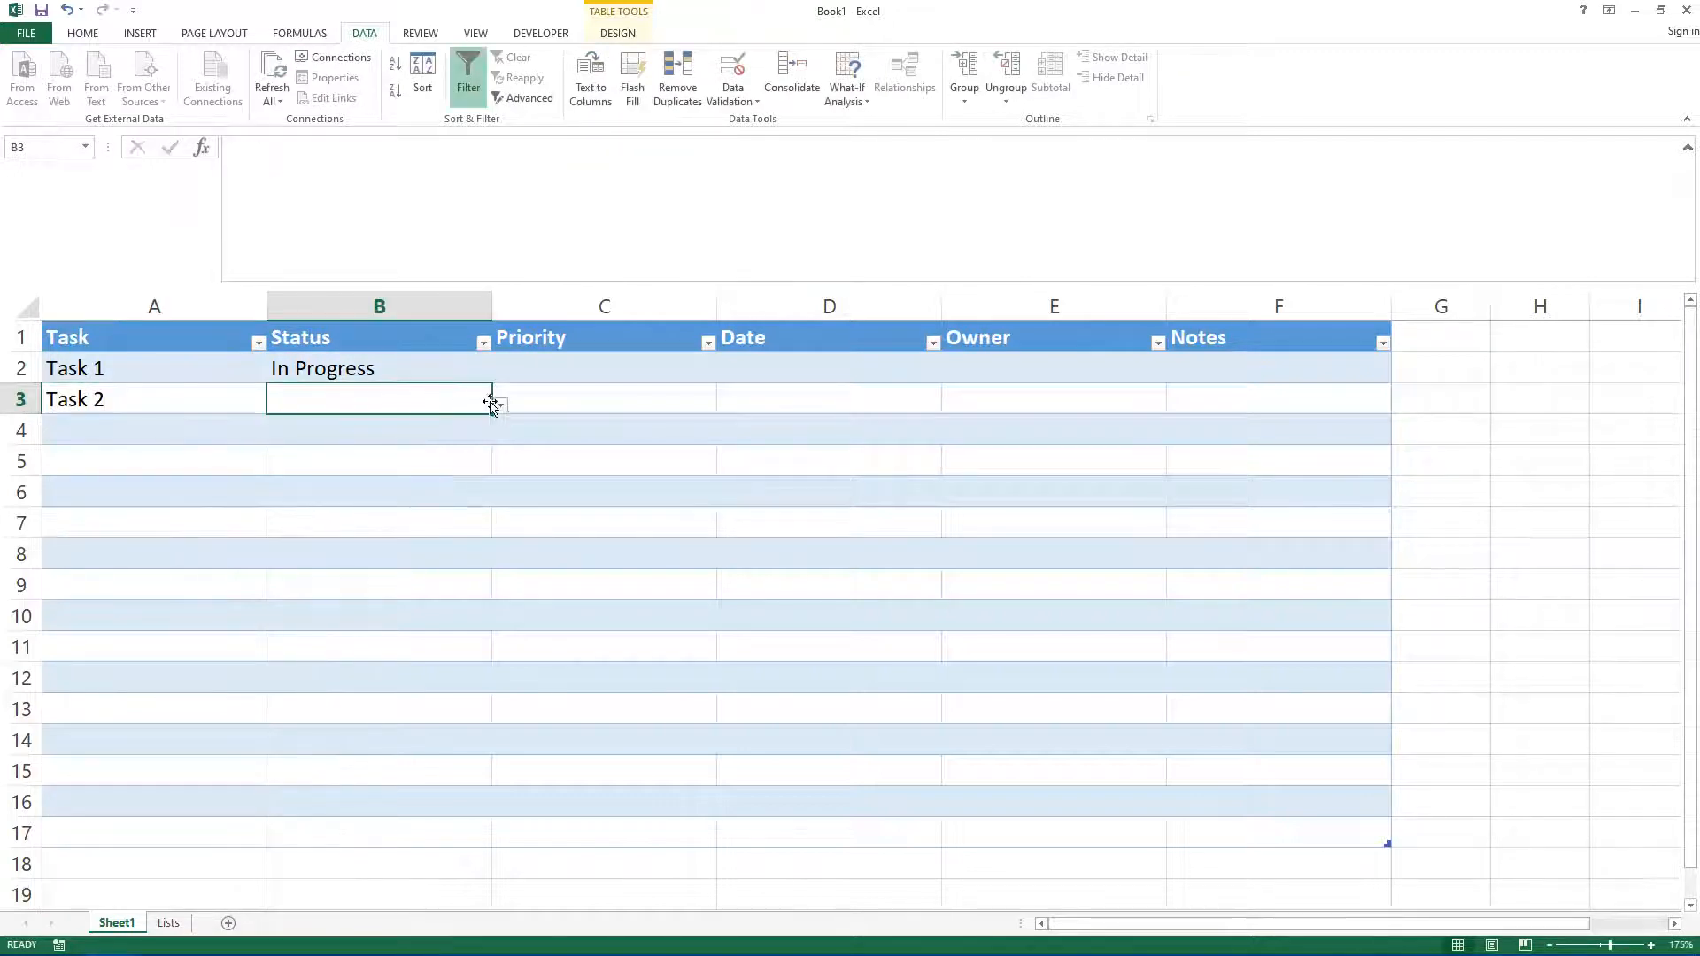
{"action": "left_click", "coordinate": [501, 405]}
{"action": "left_click", "coordinate": [248, 465]}
{"action": "left_click", "coordinate": [193, 524]}
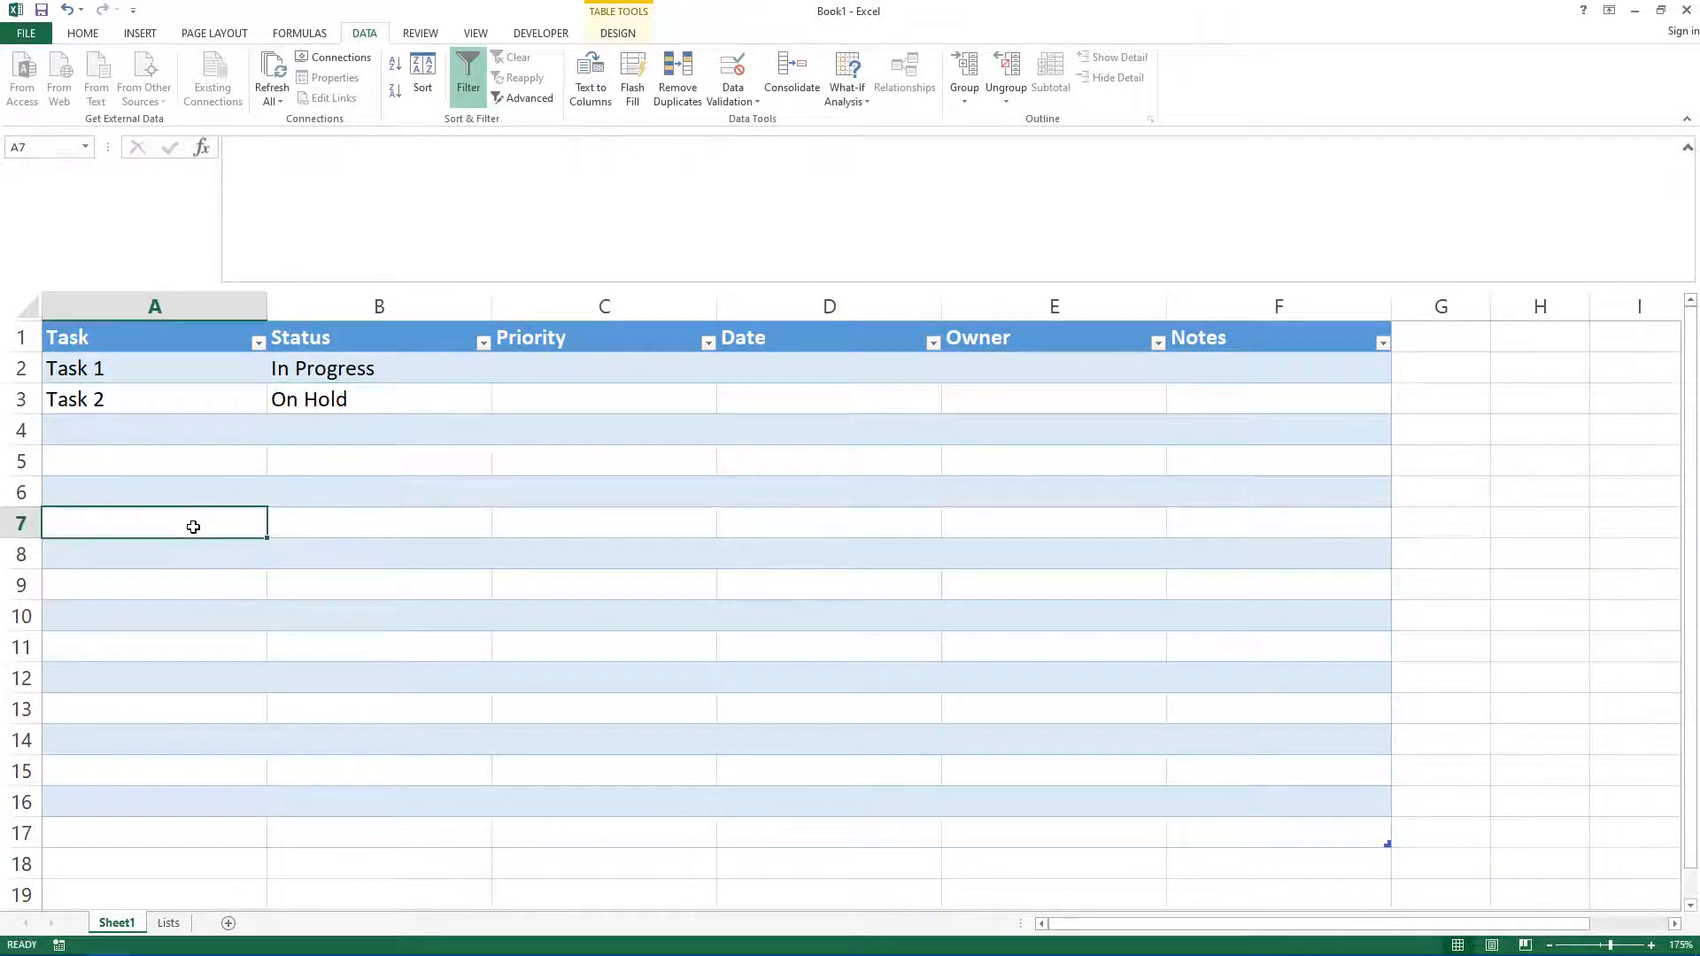
Step: On the Lists sheet, enter the heading Priority in B1 and list Low, Medium, High and Urgent below it
{"action": "left_click", "coordinate": [629, 406]}
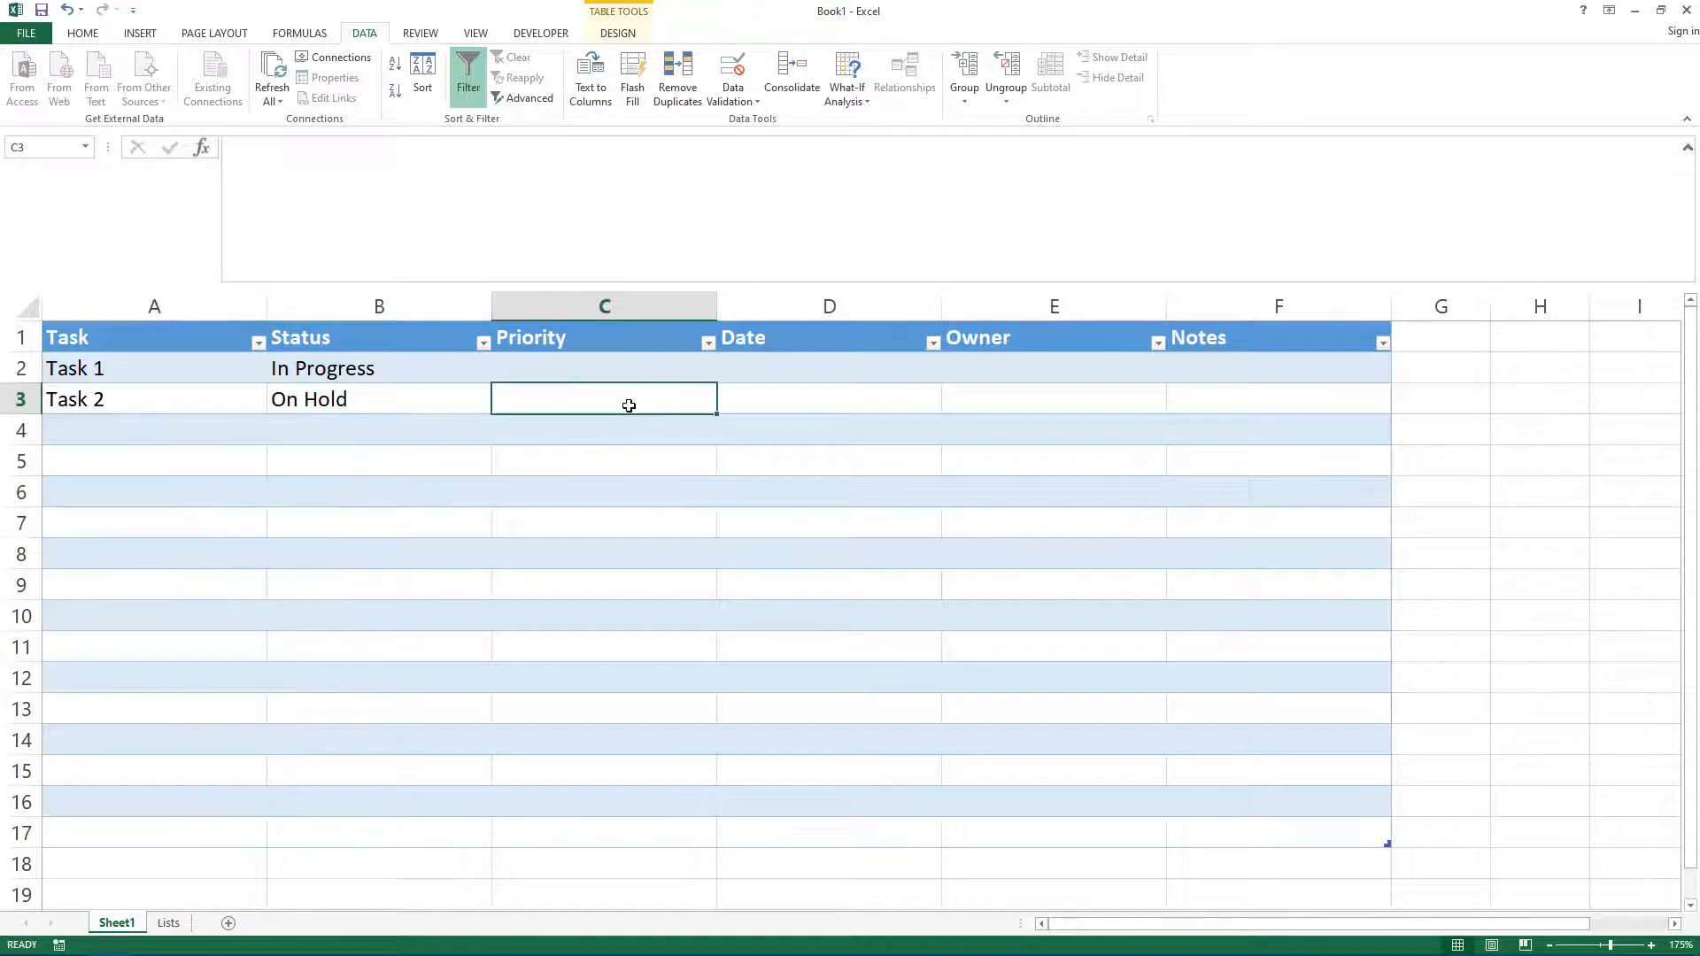
{"action": "left_click", "coordinate": [628, 367]}
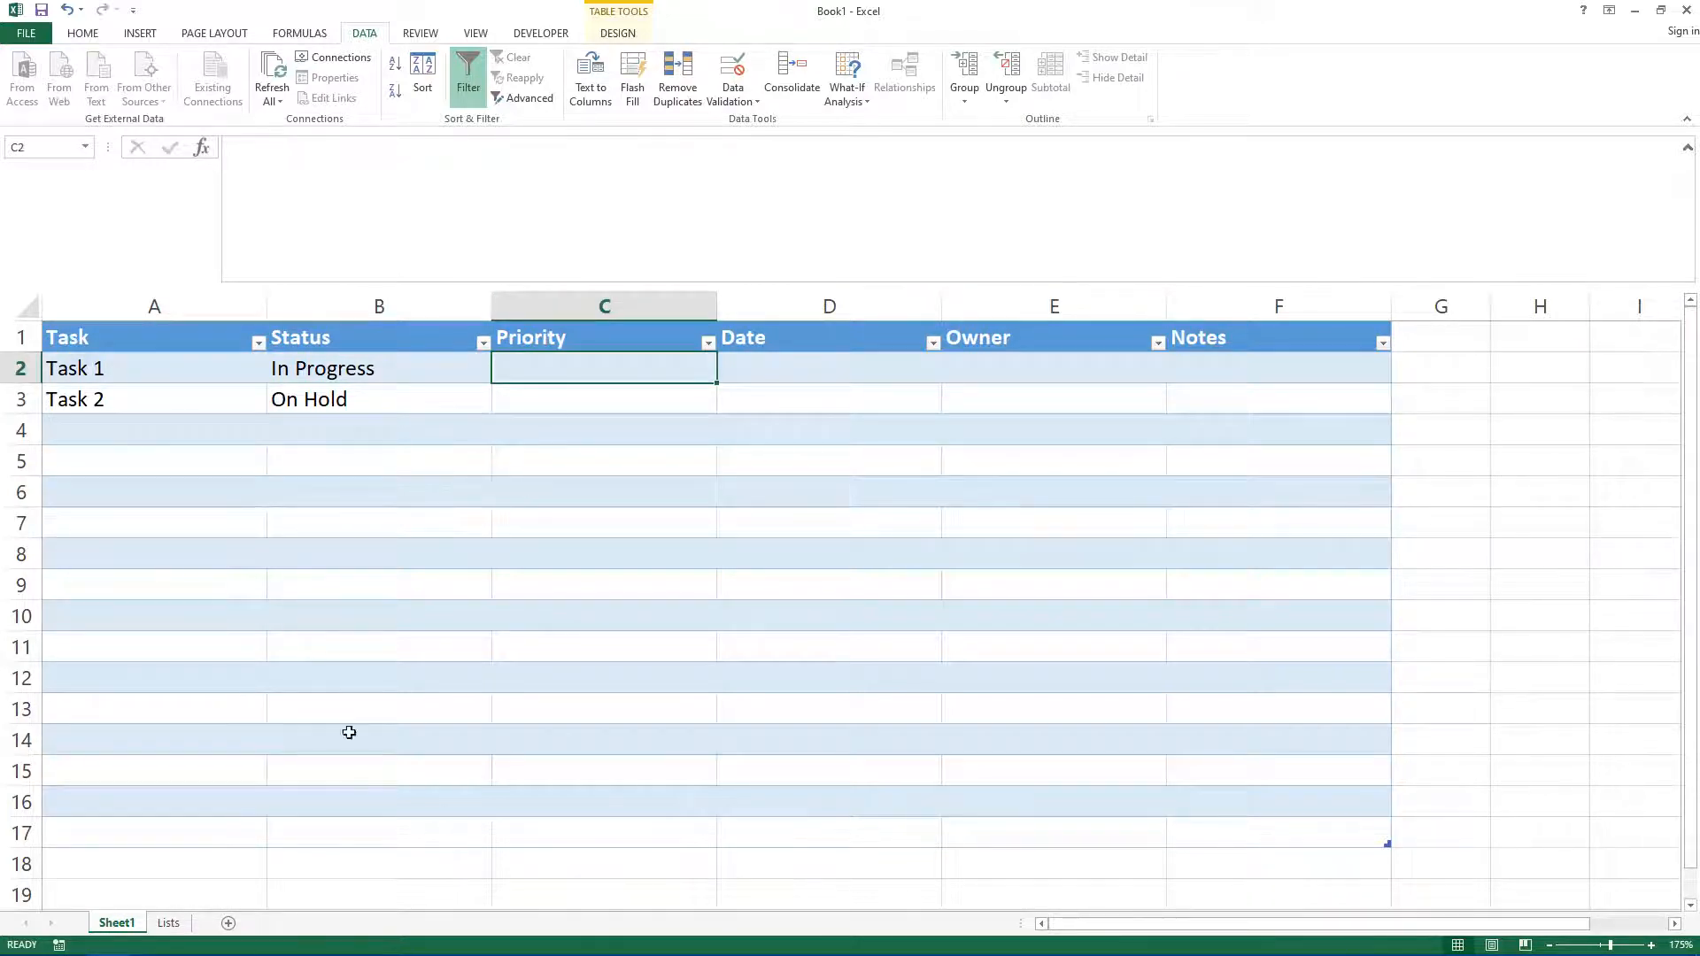
{"action": "left_click", "coordinate": [155, 925]}
{"action": "left_click", "coordinate": [190, 318]}
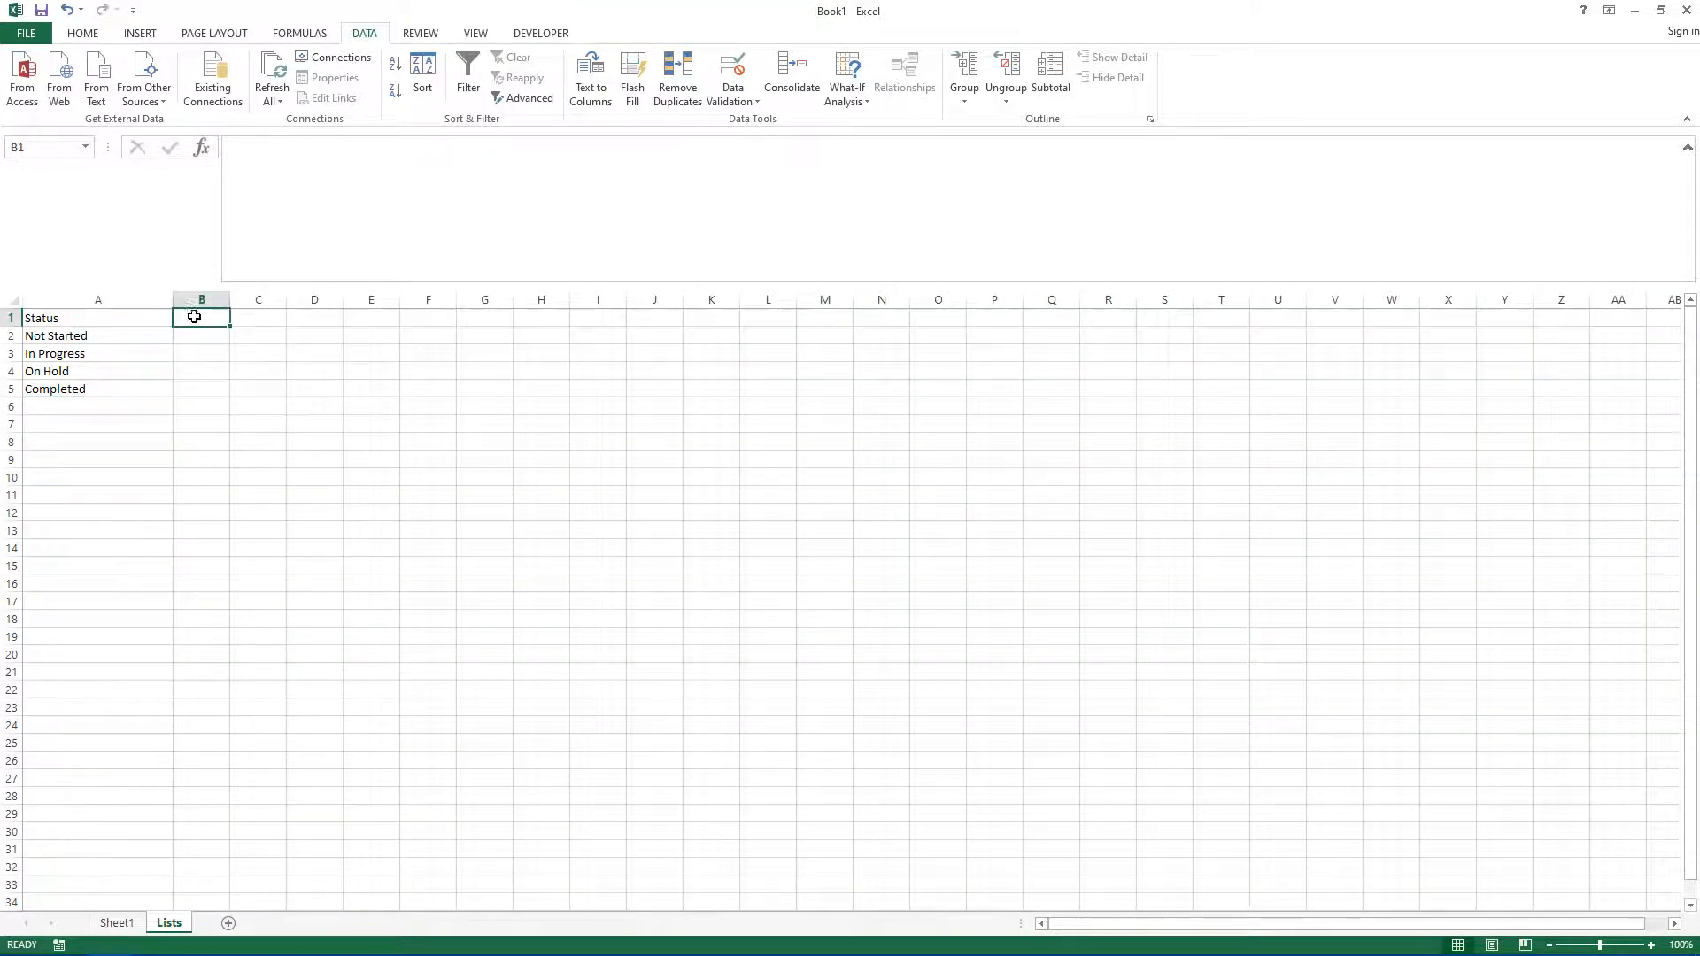
{"action": "type", "text": "P"}
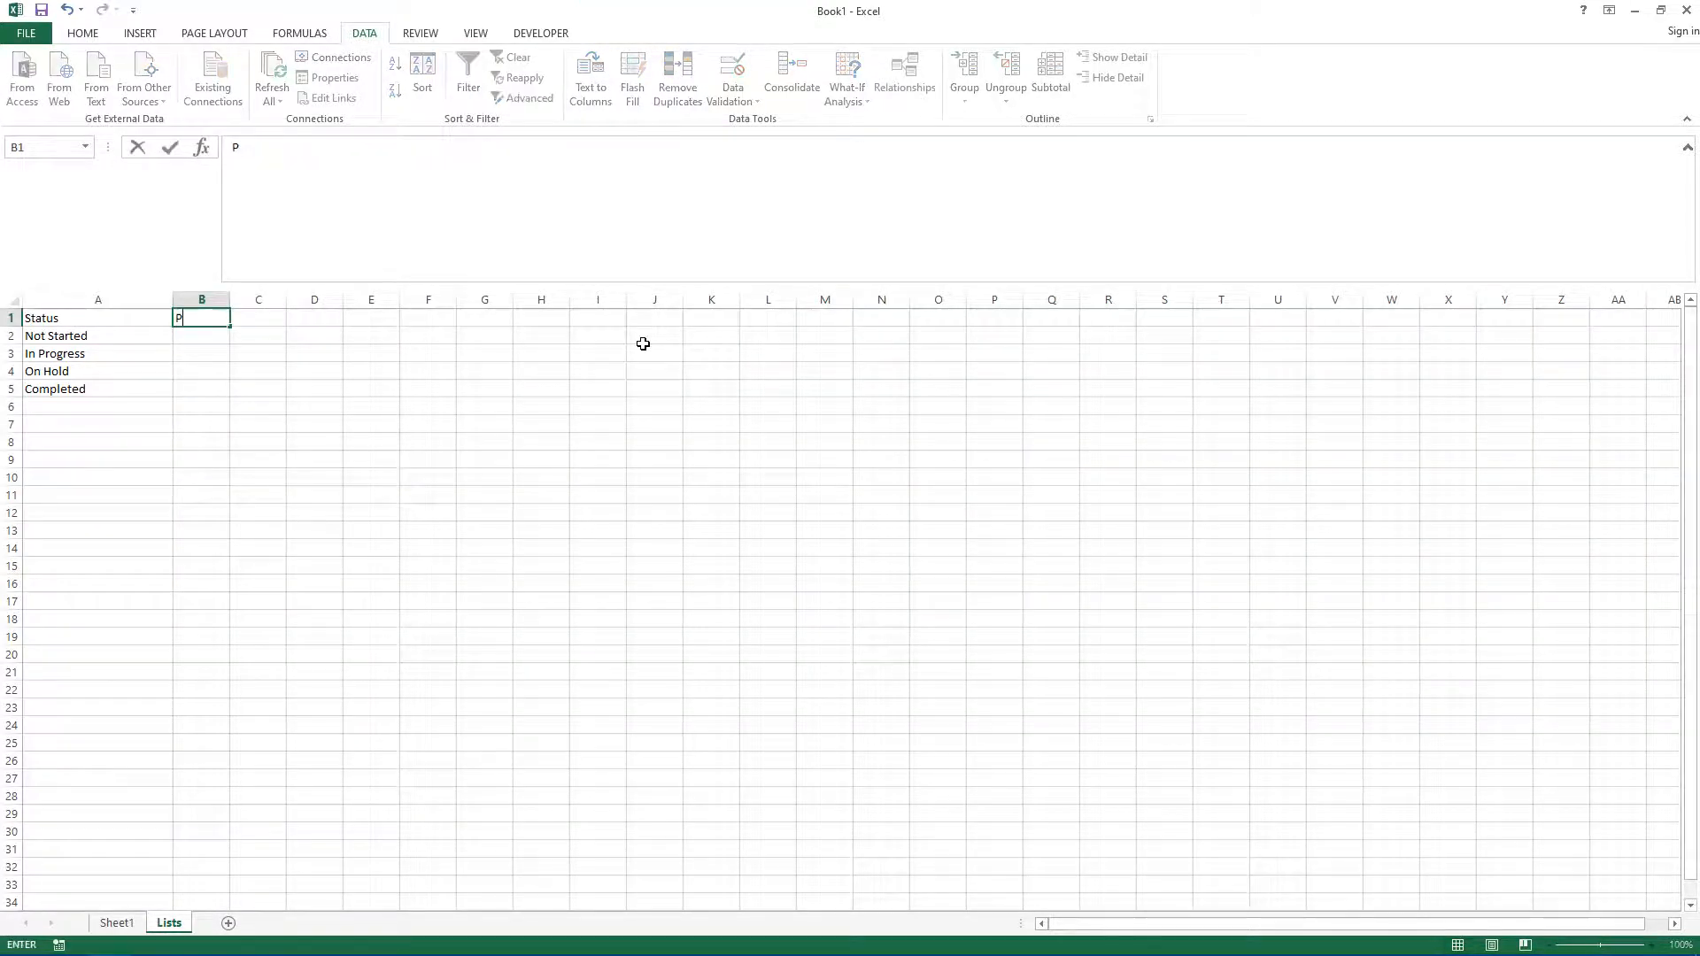
{"action": "type", "text": "riority"}
{"action": "key", "text": "Return"}
{"action": "type", "text": "Low"}
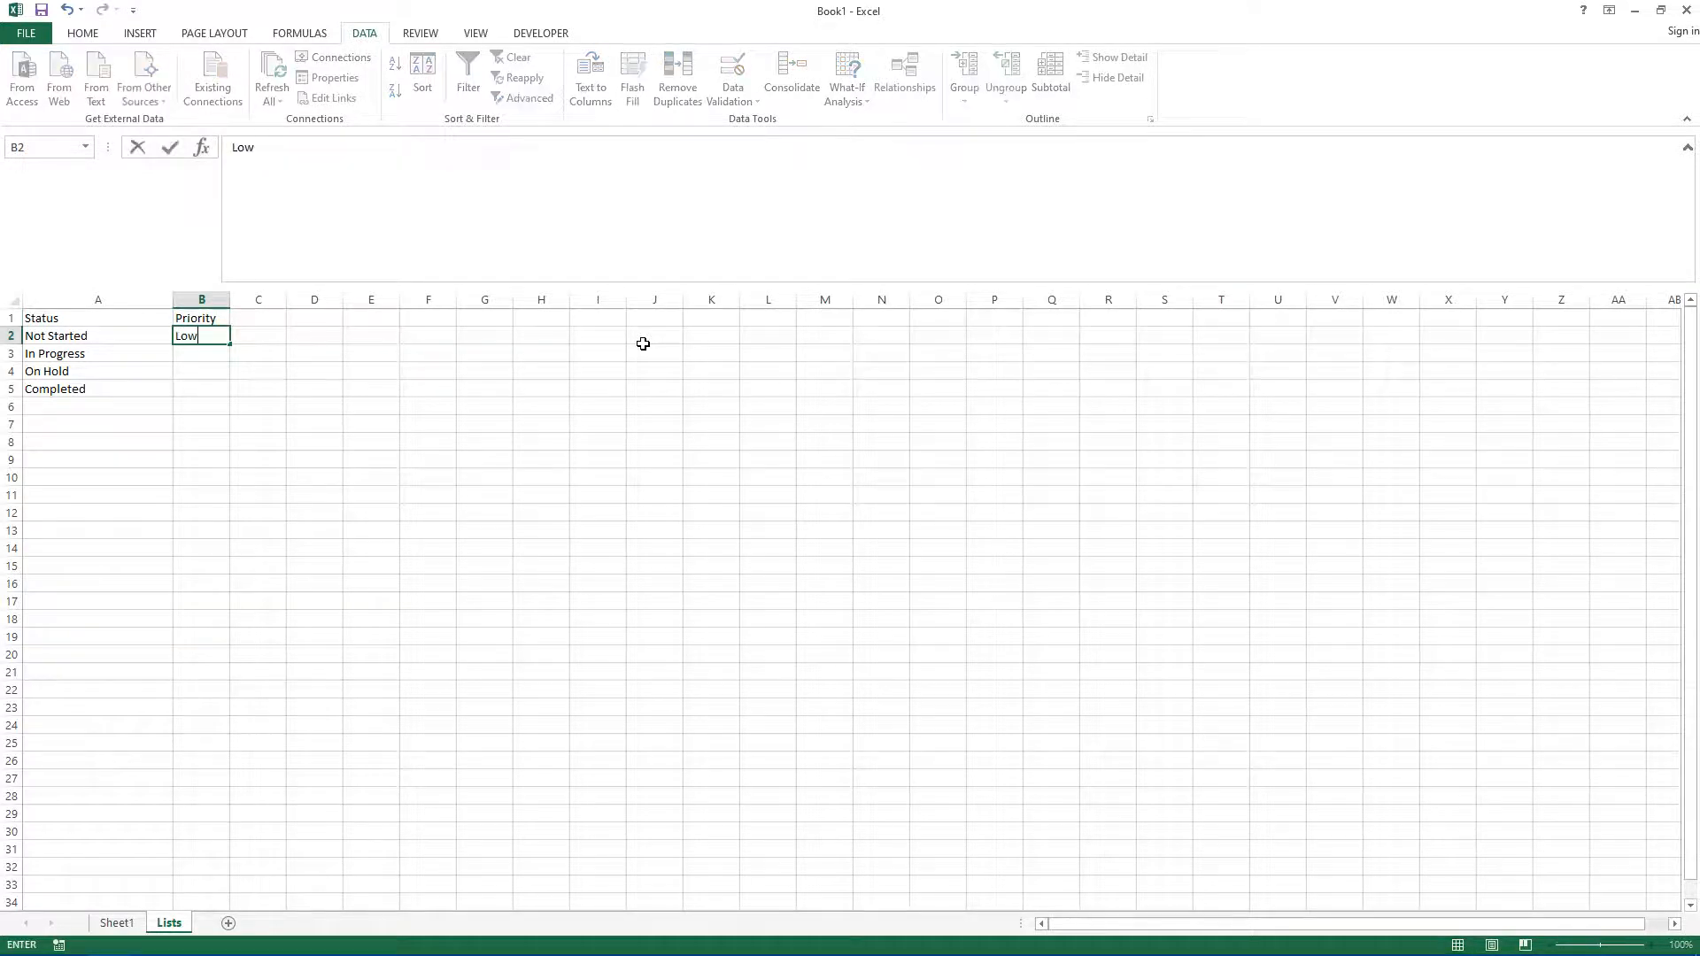
{"action": "key", "text": "Return"}
{"action": "type", "text": "Medium"}
{"action": "key", "text": "Return"}
{"action": "type", "text": "High"}
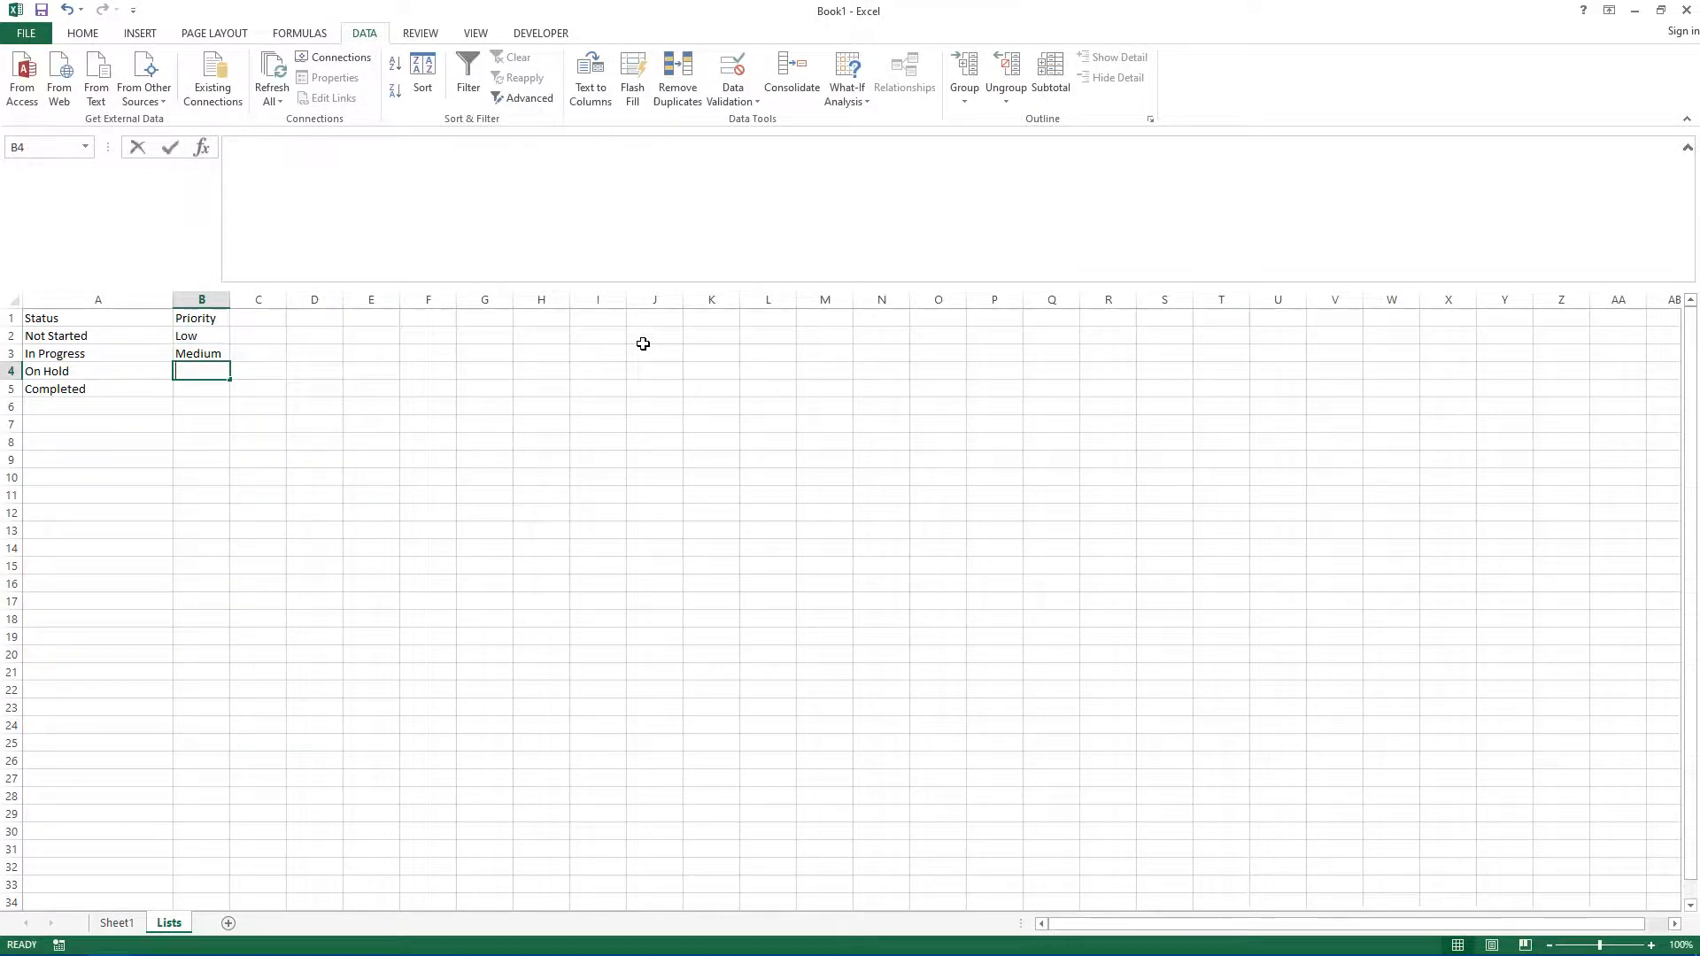
{"action": "key", "text": "Return"}
{"action": "type", "text": "Urgent"}
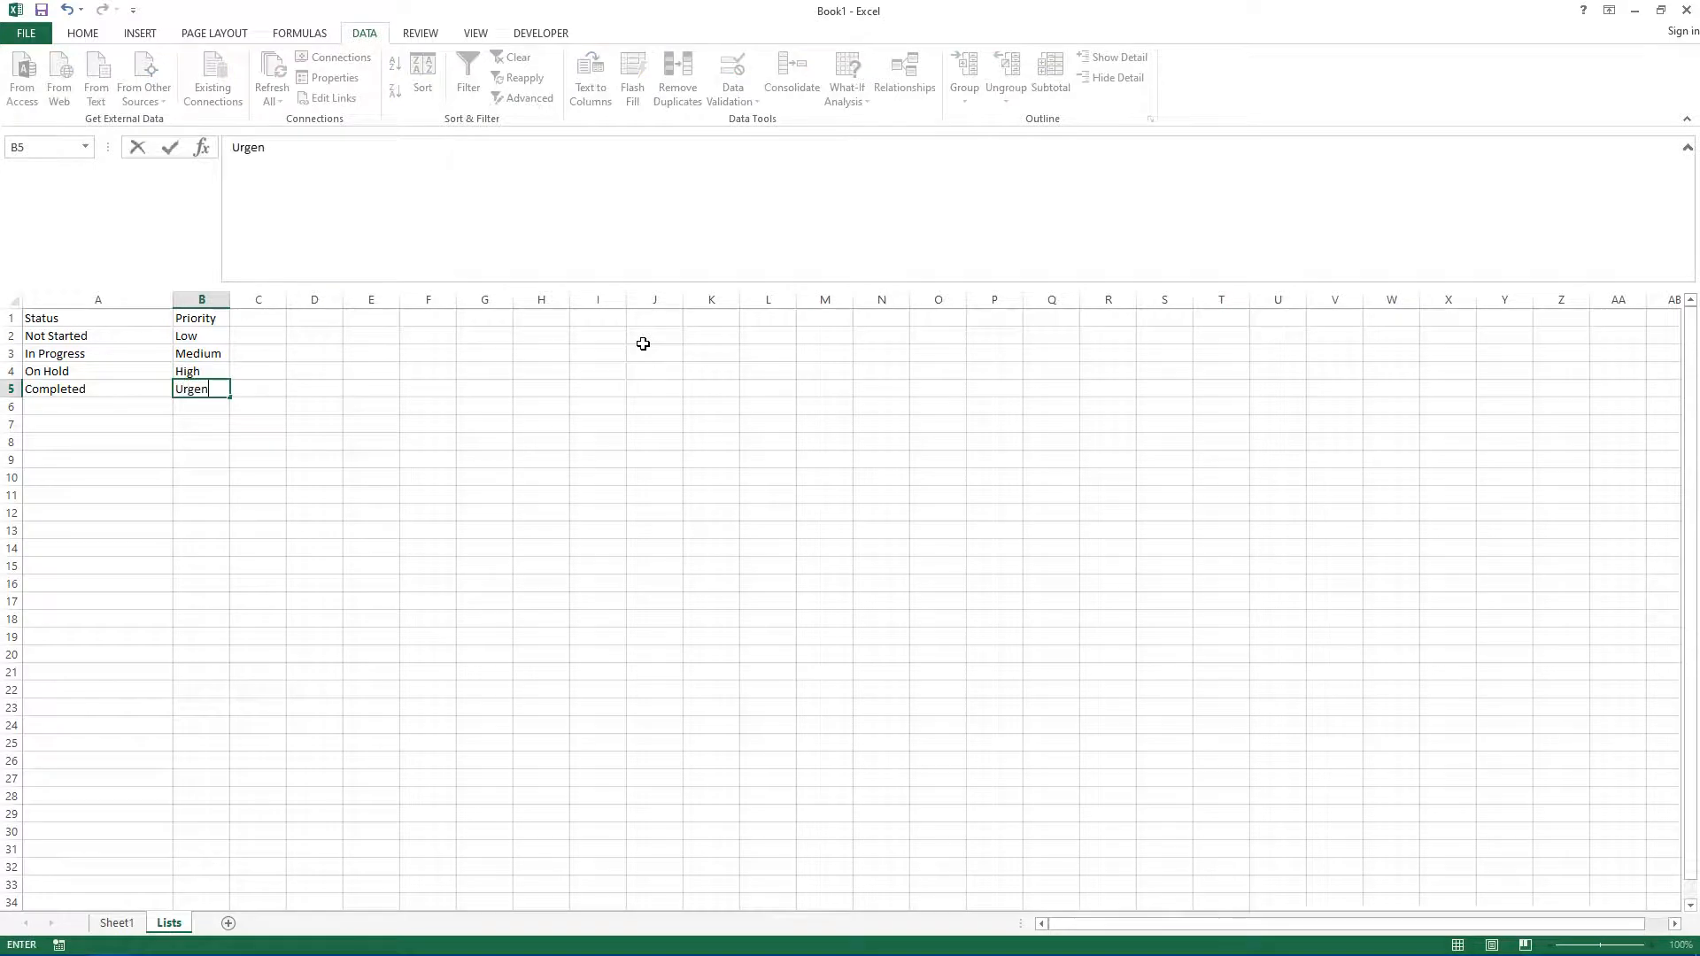
{"action": "key", "text": "Return"}
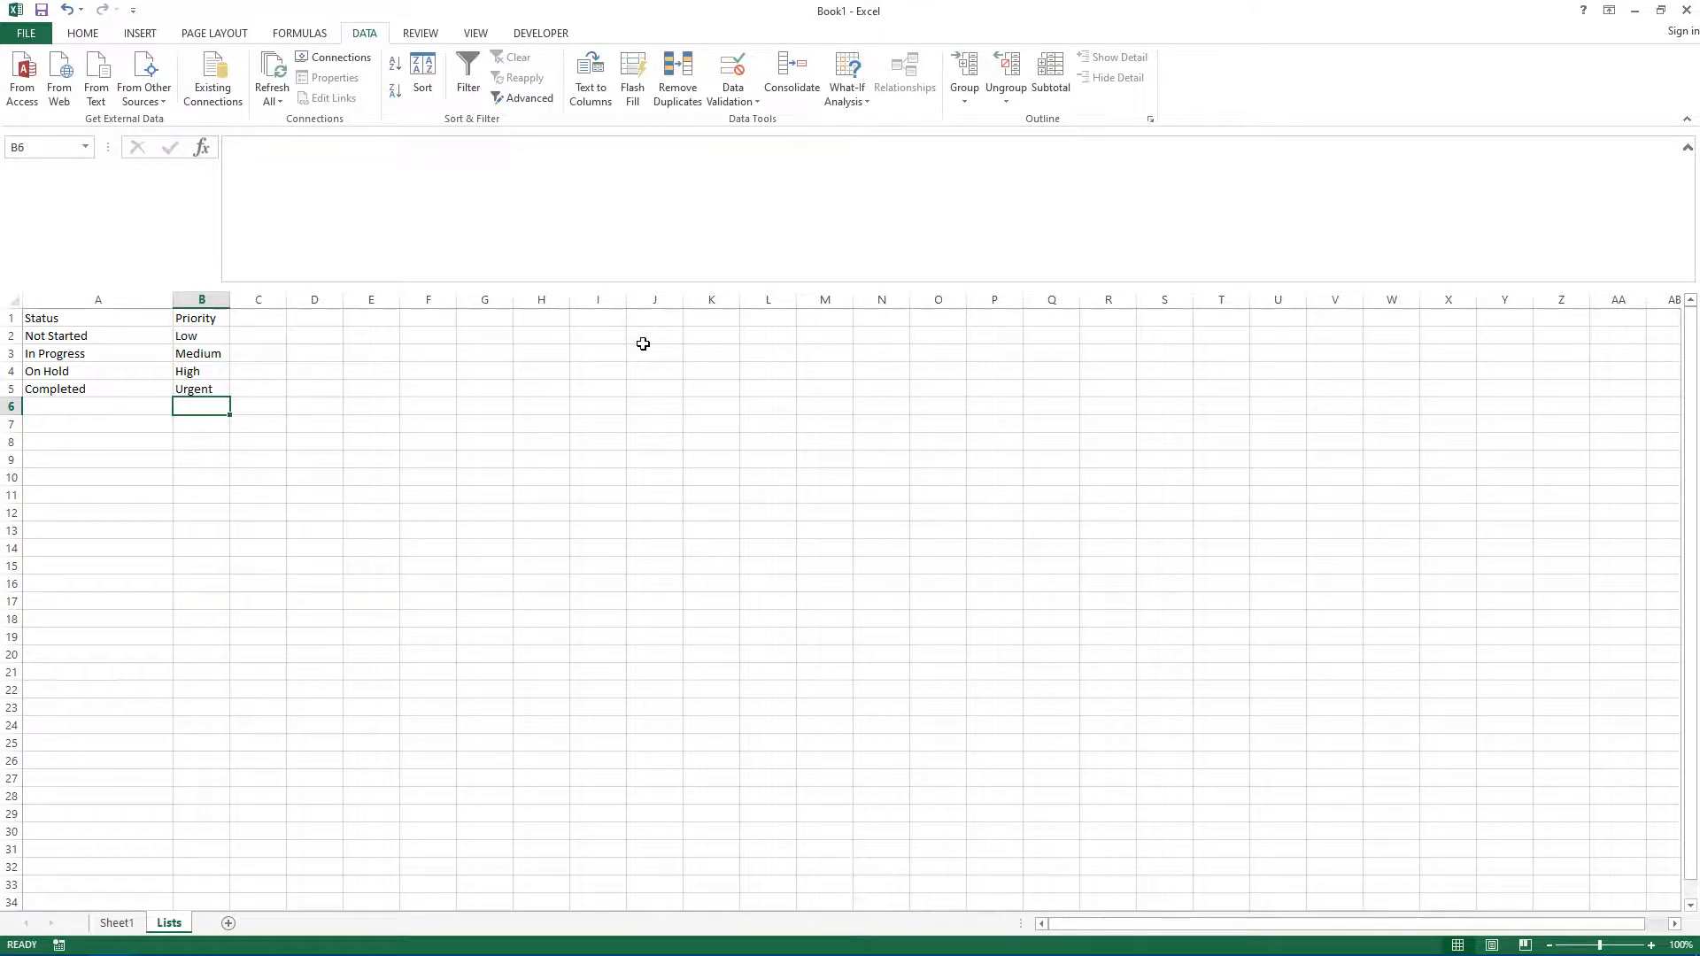
Step: Add list data validation to the Priority cells C2:C16 with source =Lists!$B$2:$B$5
{"action": "left_click", "coordinate": [113, 923]}
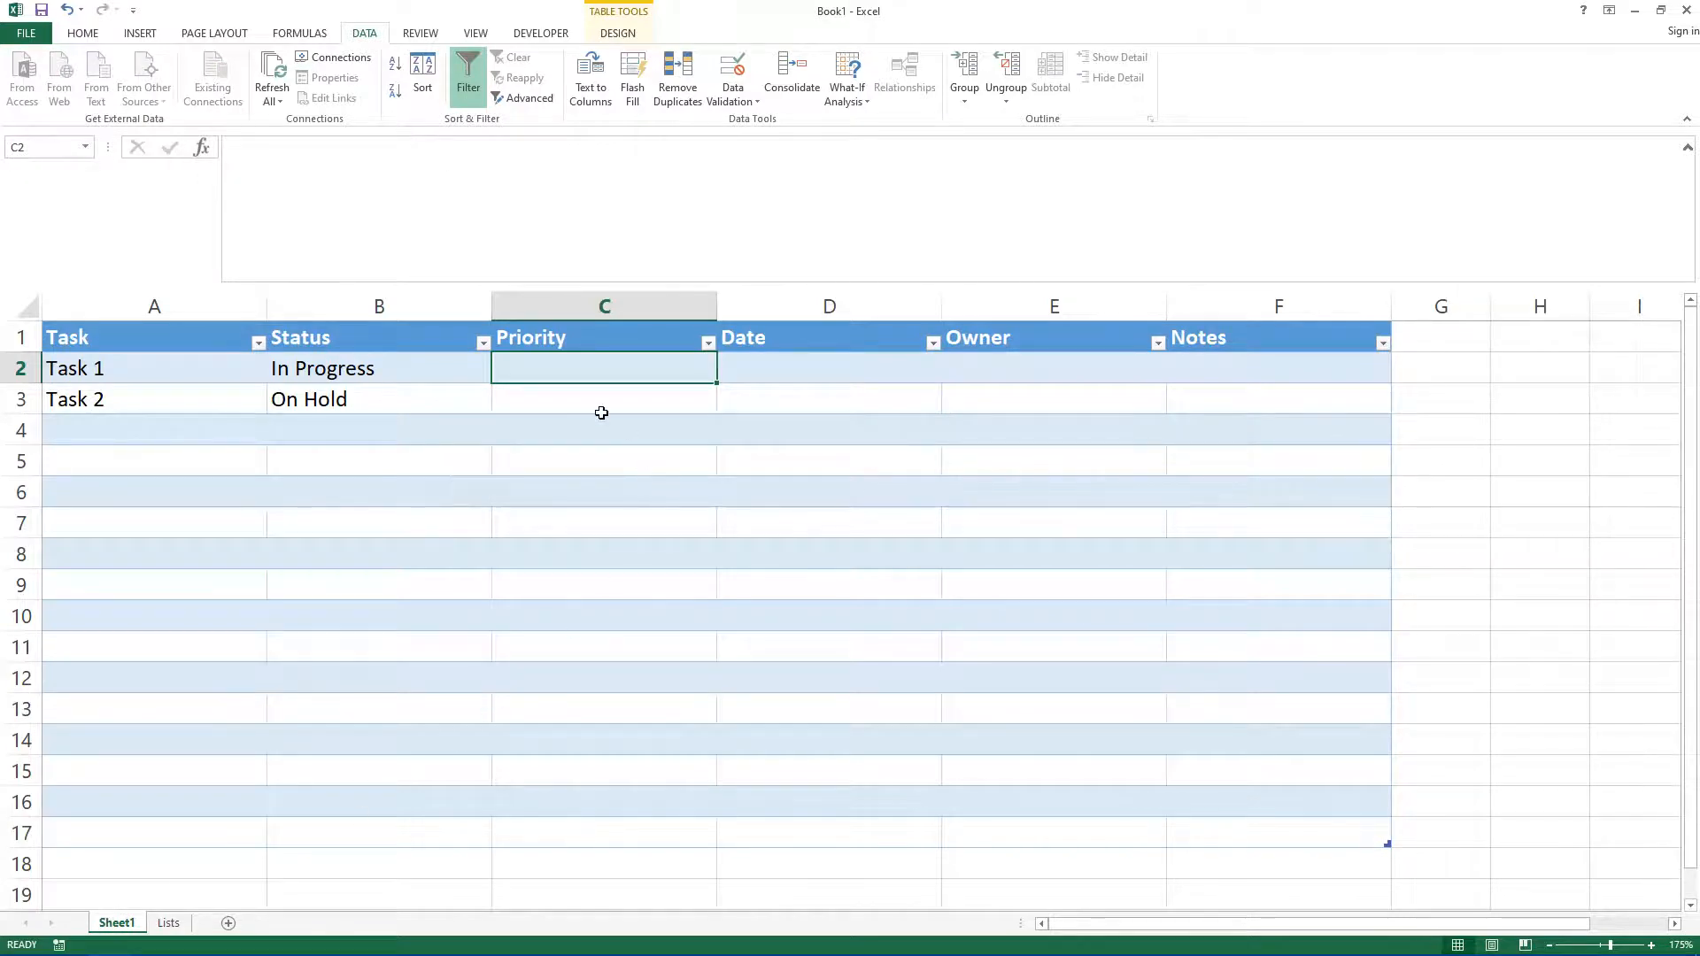
{"action": "left_click", "coordinate": [611, 815], "text": "shift"}
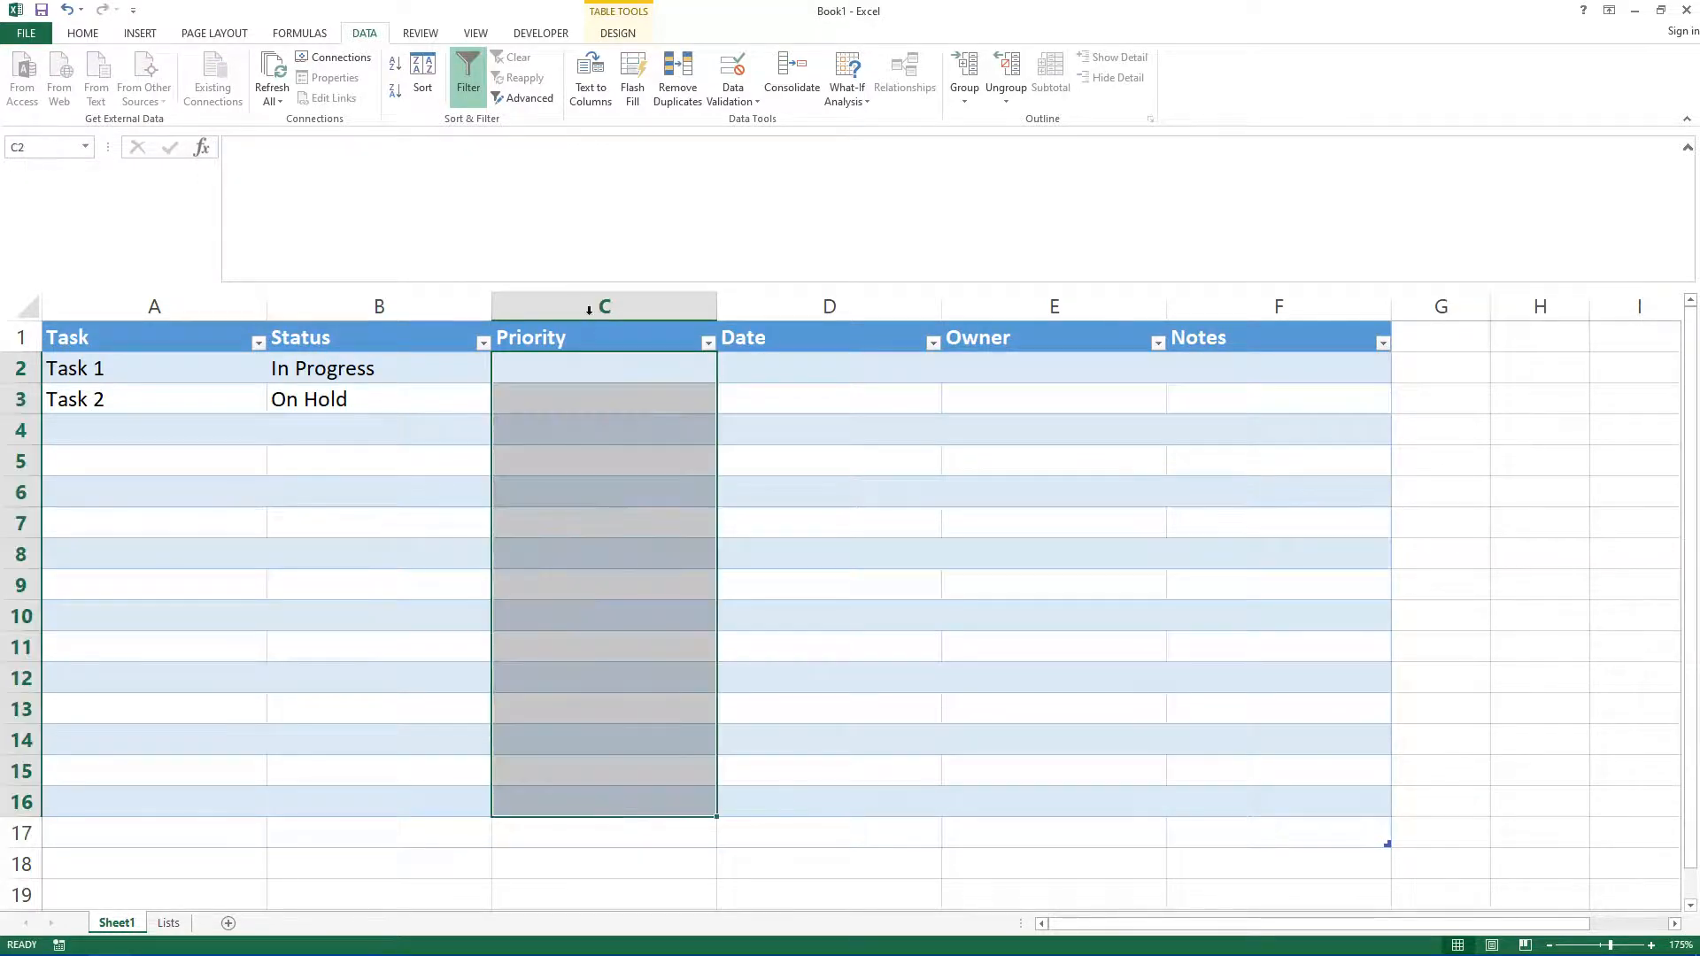
{"action": "left_click", "coordinate": [727, 105]}
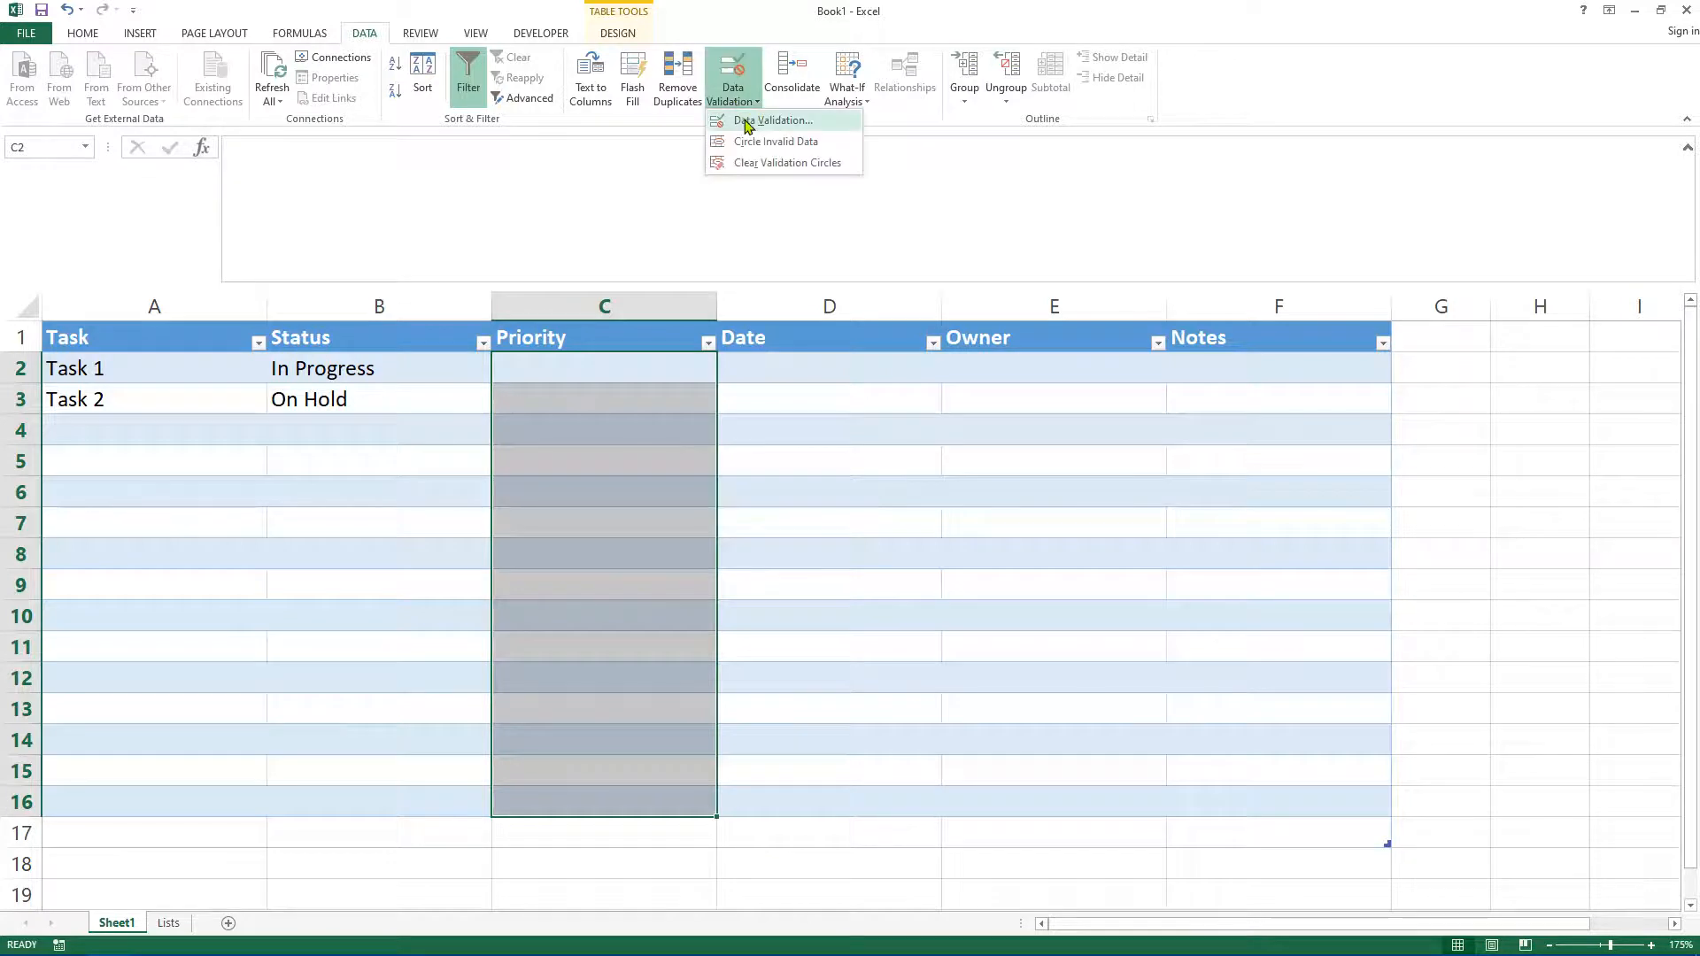
{"action": "left_click", "coordinate": [744, 122]}
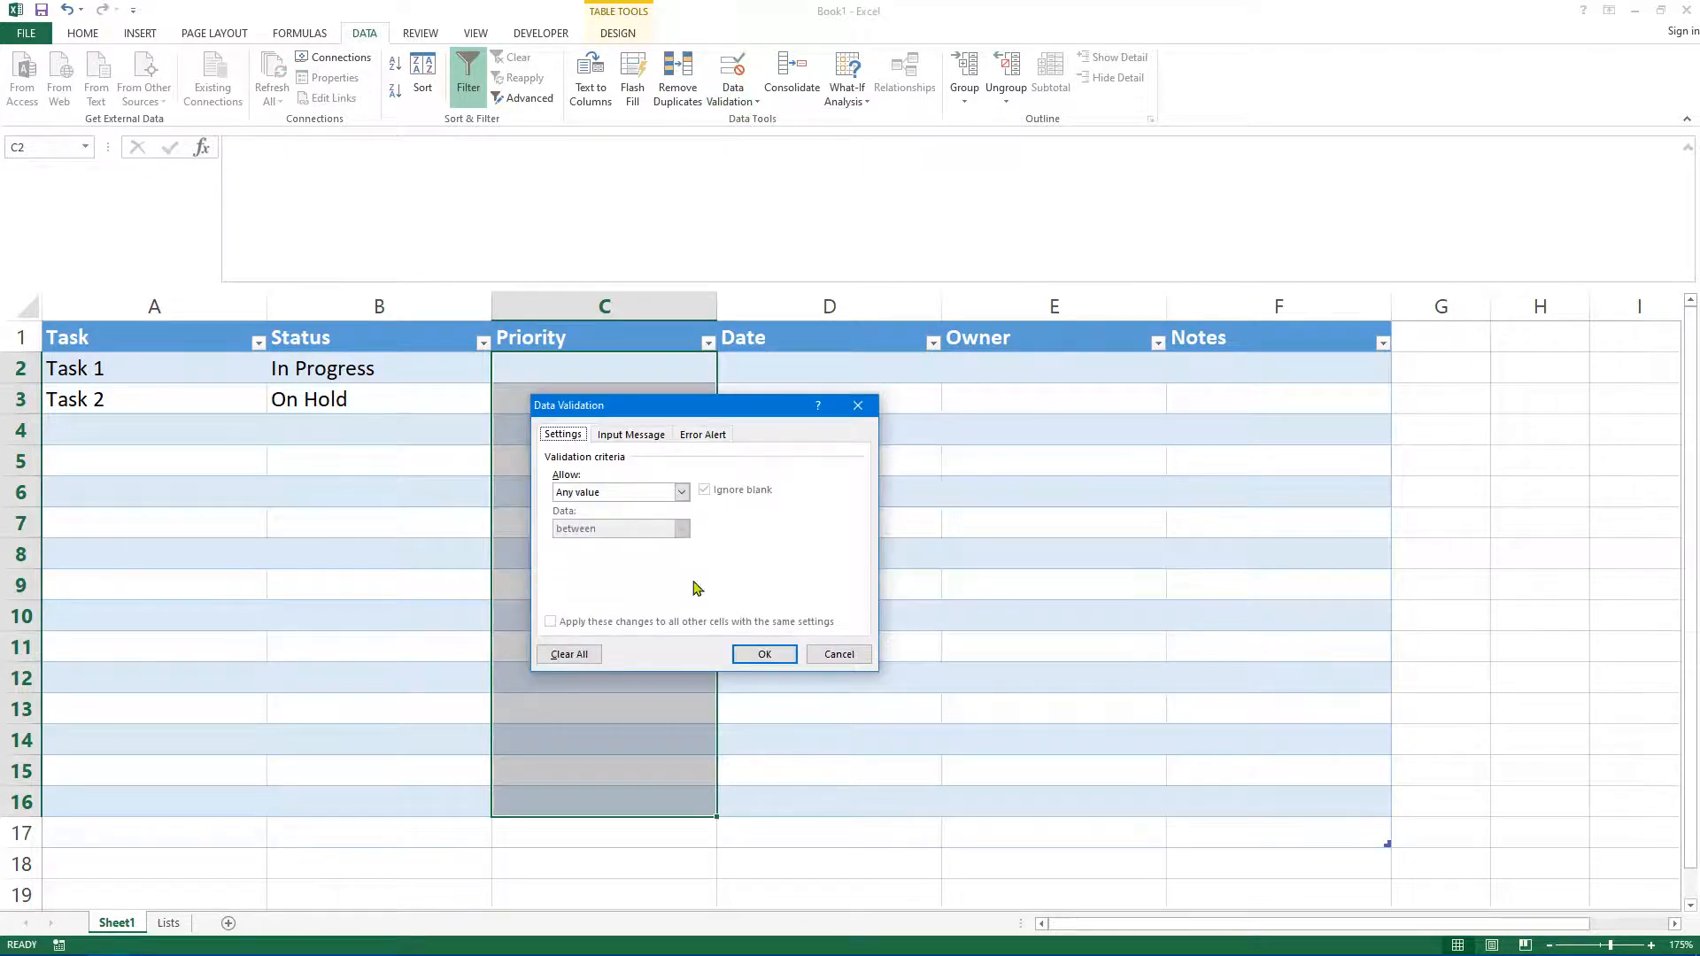
{"action": "left_click", "coordinate": [682, 494]}
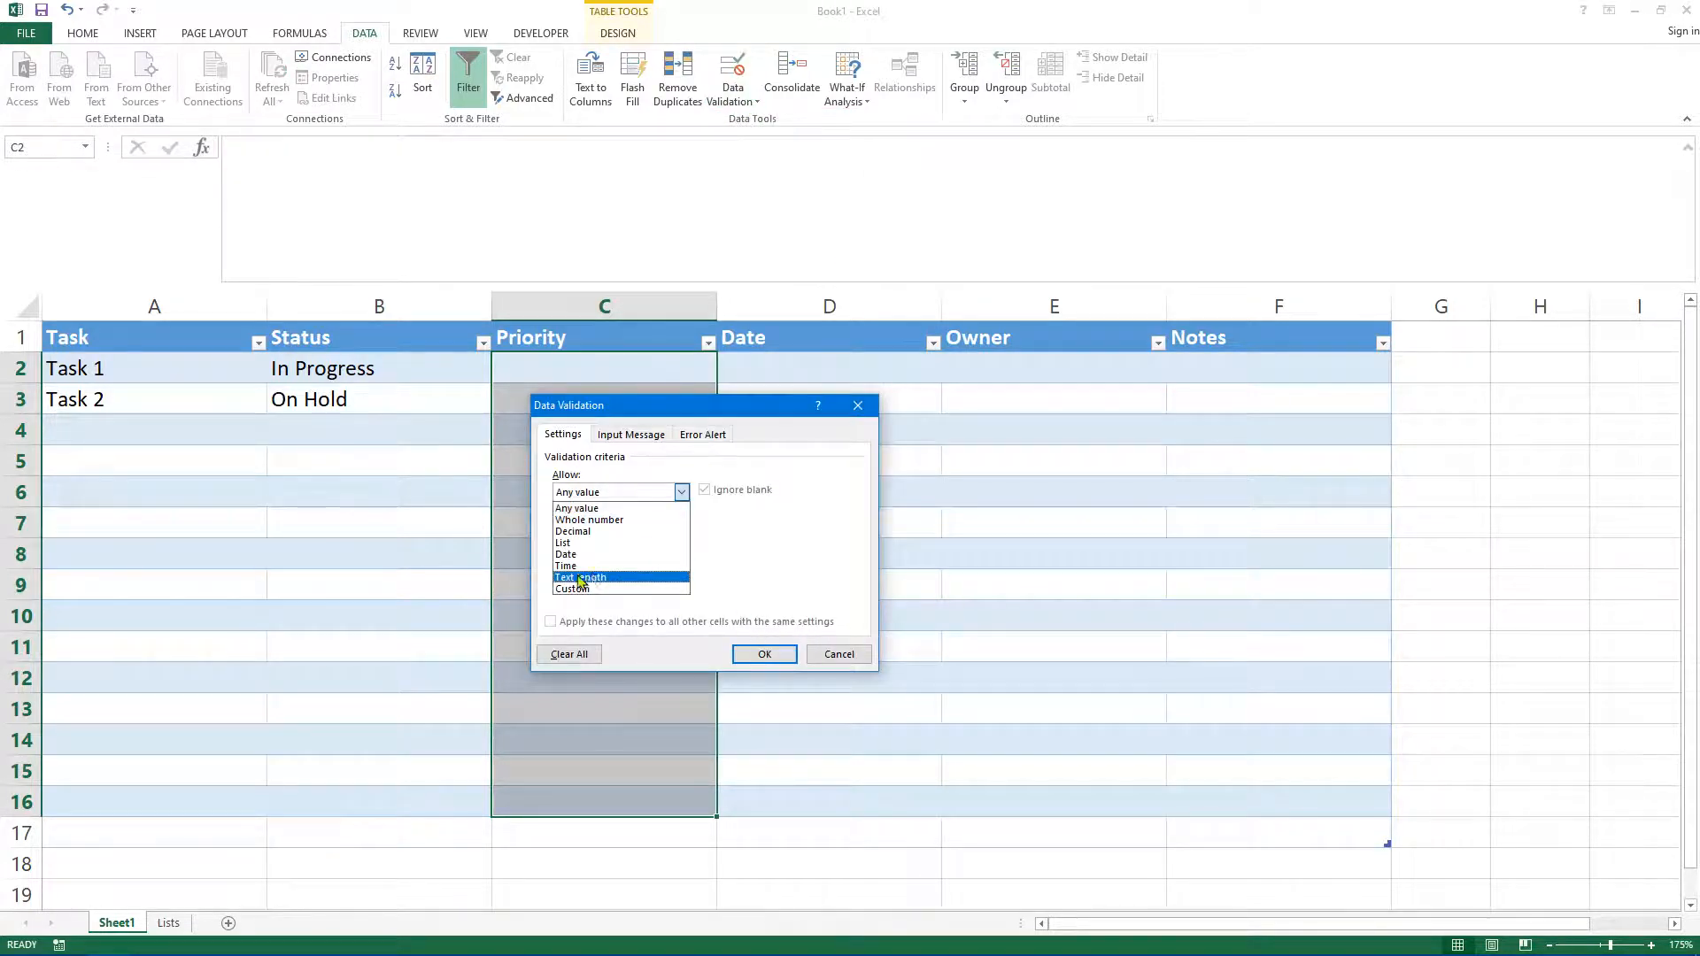
{"action": "left_click", "coordinate": [574, 543]}
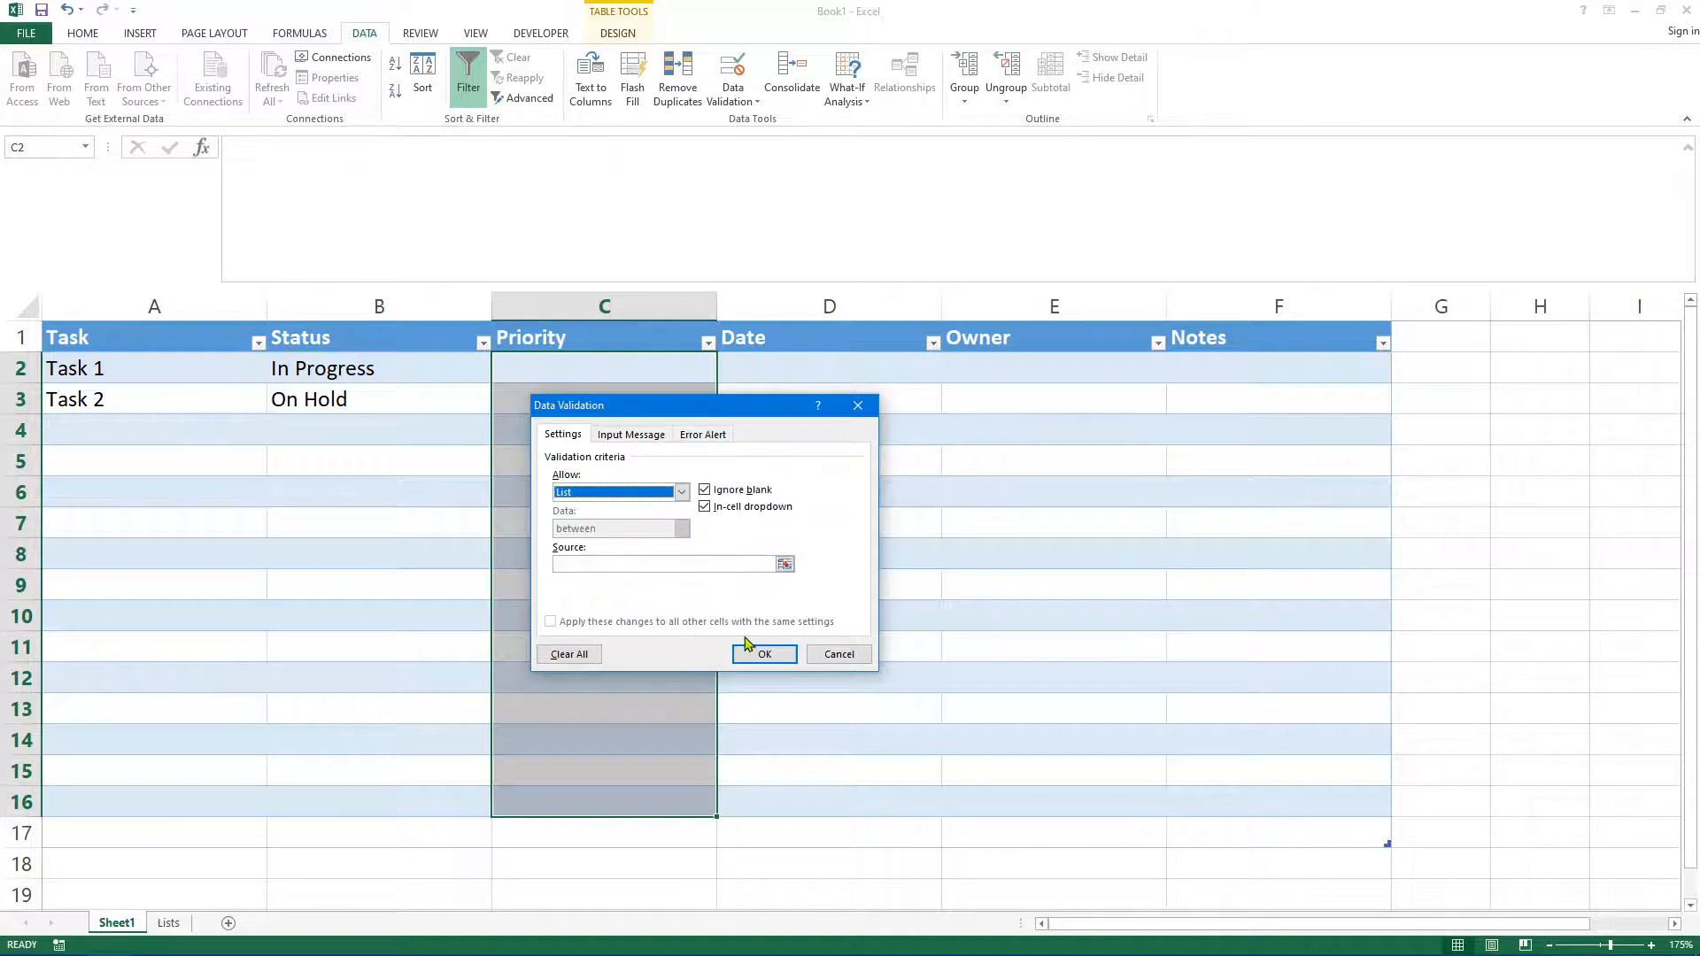
{"action": "left_click", "coordinate": [786, 565]}
{"action": "left_click", "coordinate": [177, 923]}
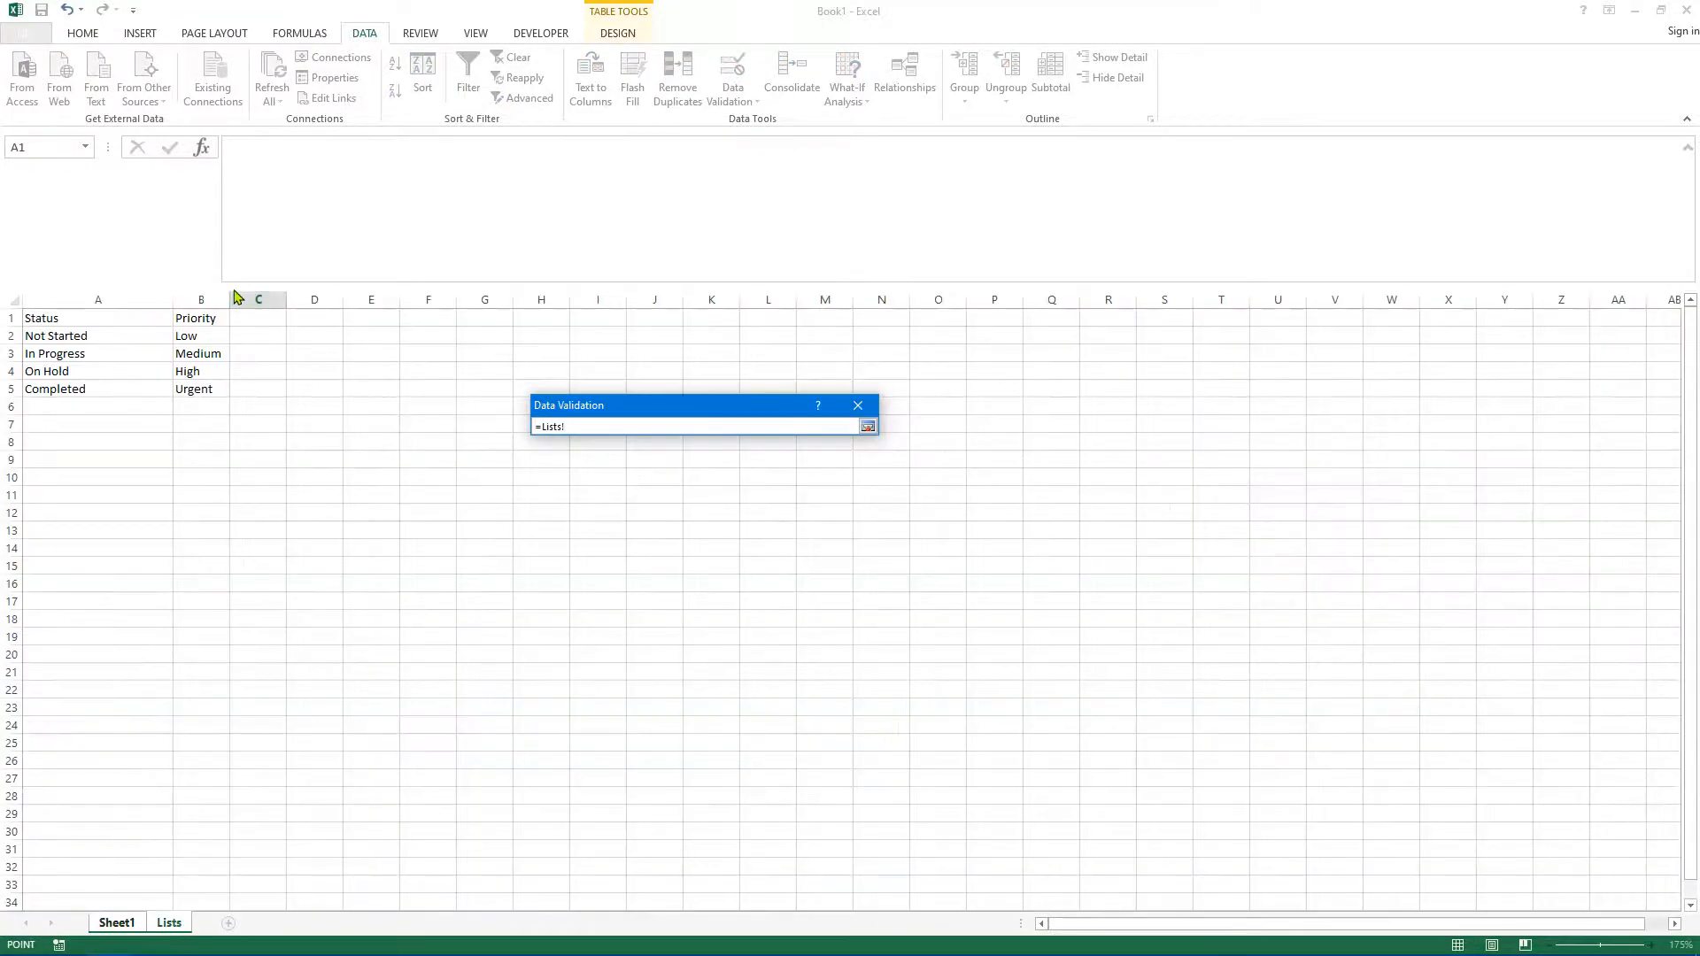
{"action": "left_click_drag", "start_coordinate": [195, 338], "coordinate": [200, 389]}
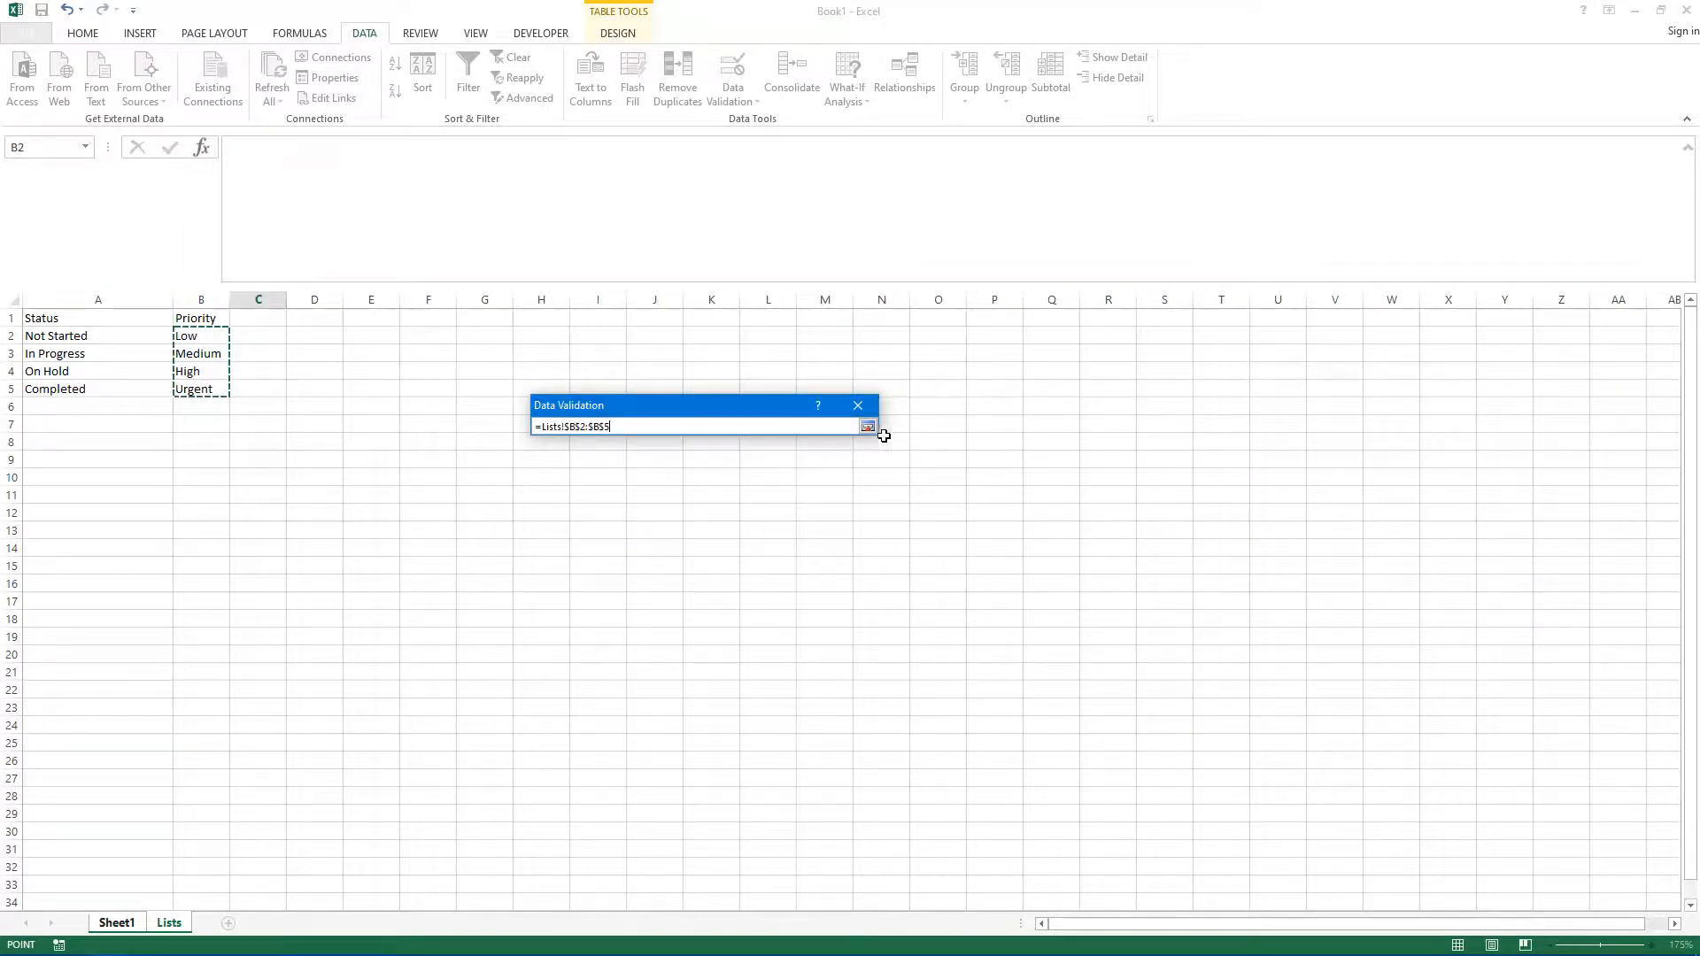
{"action": "left_click", "coordinate": [867, 427]}
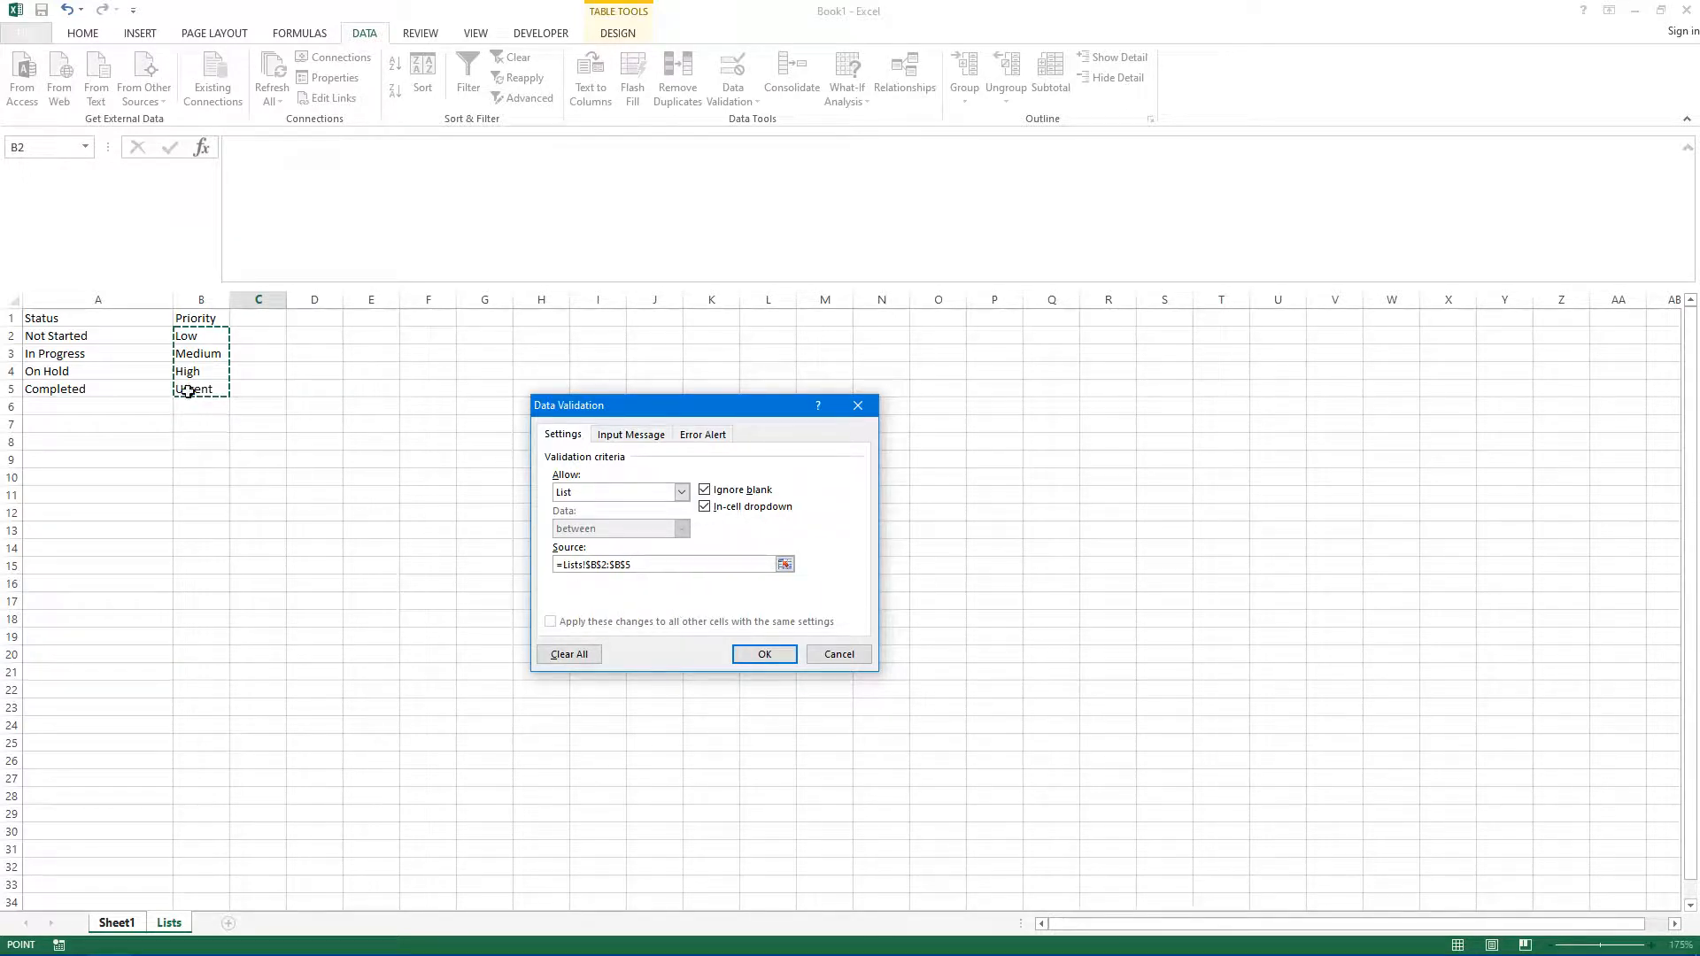
{"action": "left_click", "coordinate": [768, 654]}
Step: Try entering sdfsdf in the first Priority cell to test the validation, then cancel the entry
{"action": "left_click", "coordinate": [356, 606]}
{"action": "left_click", "coordinate": [370, 409]}
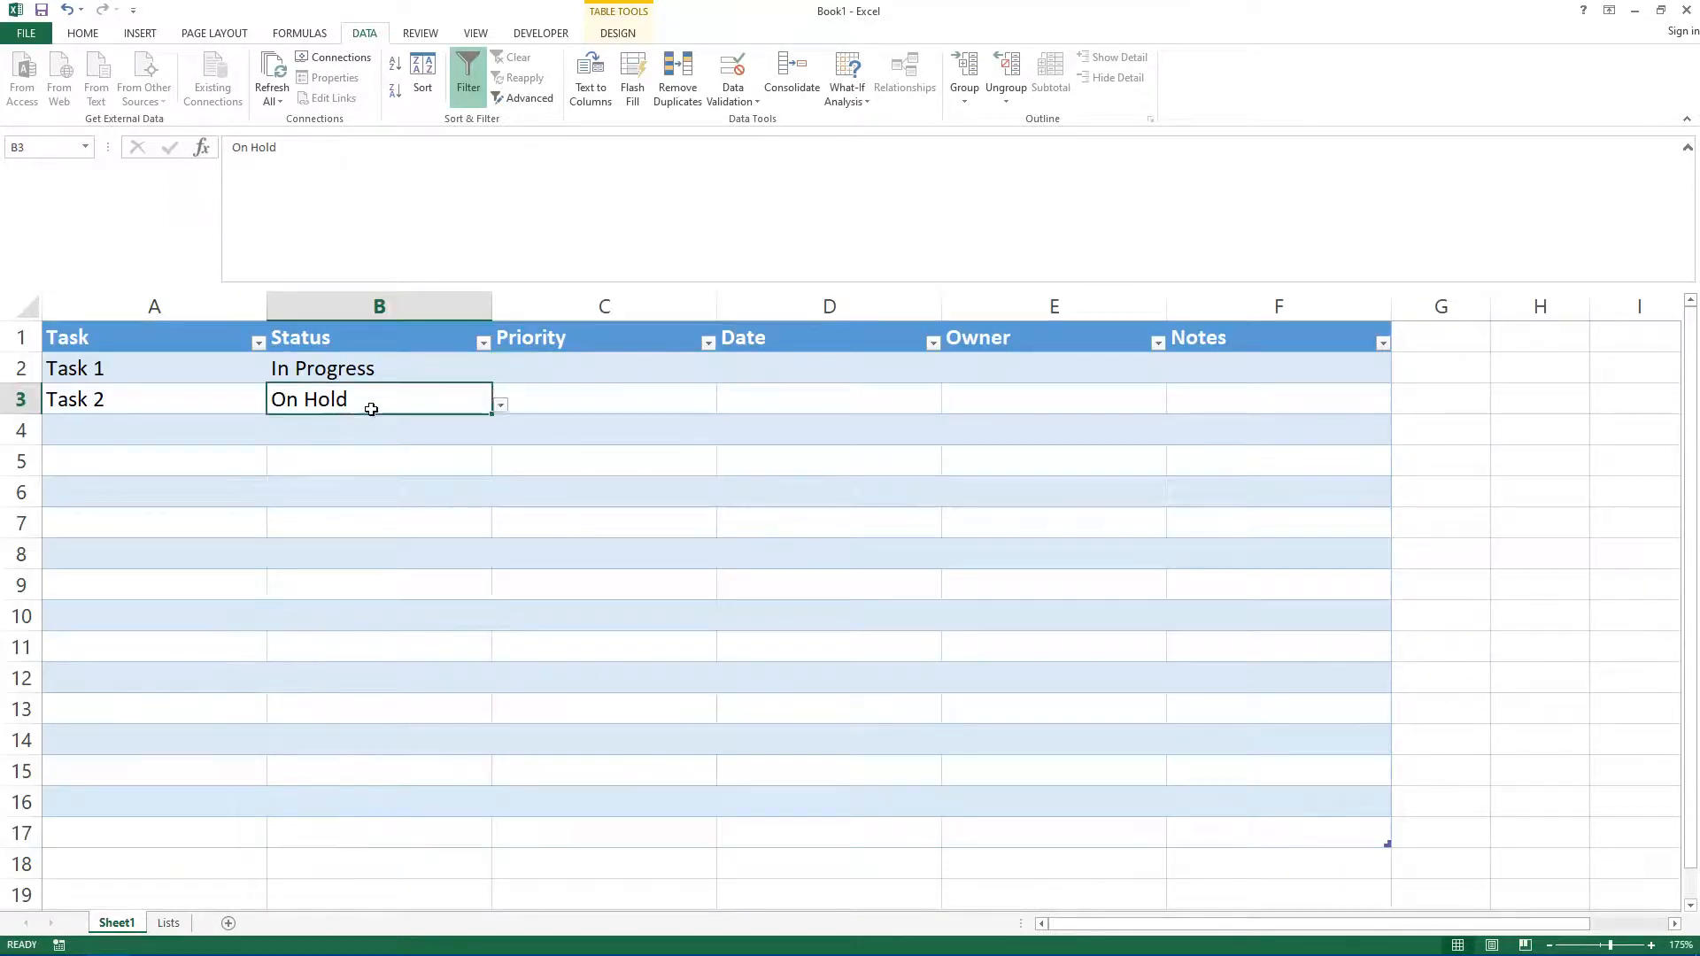
{"action": "left_click", "coordinate": [520, 370]}
{"action": "type", "text": "sdfsdf"}
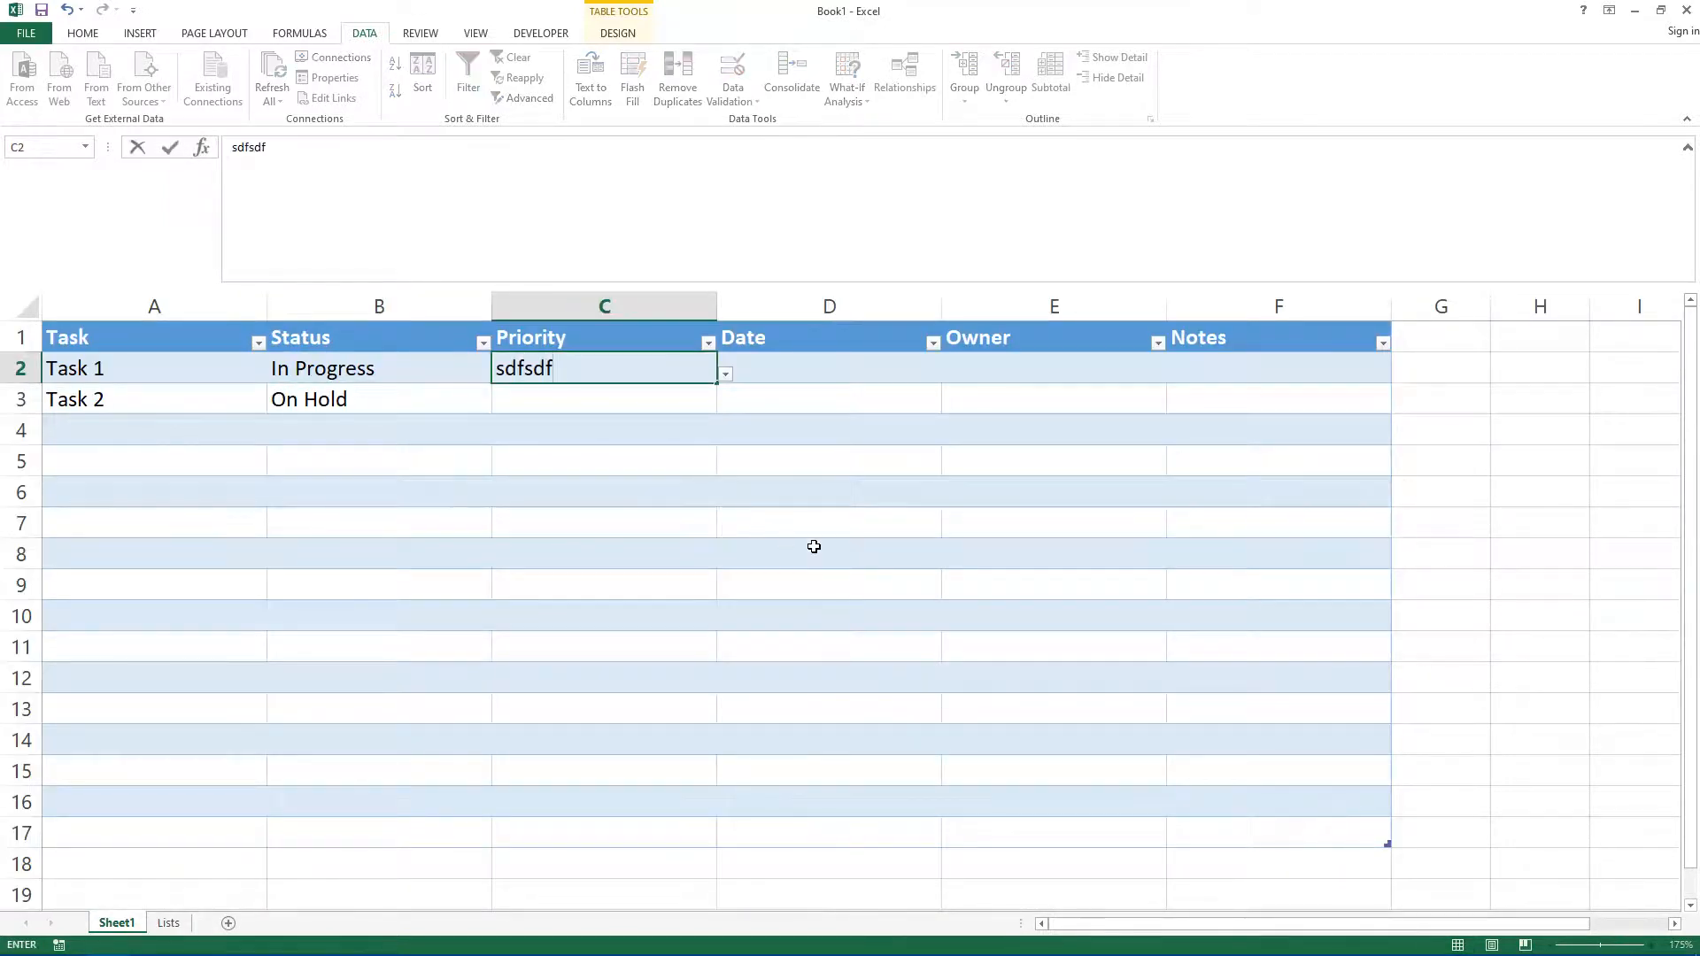
{"action": "key", "text": "Return"}
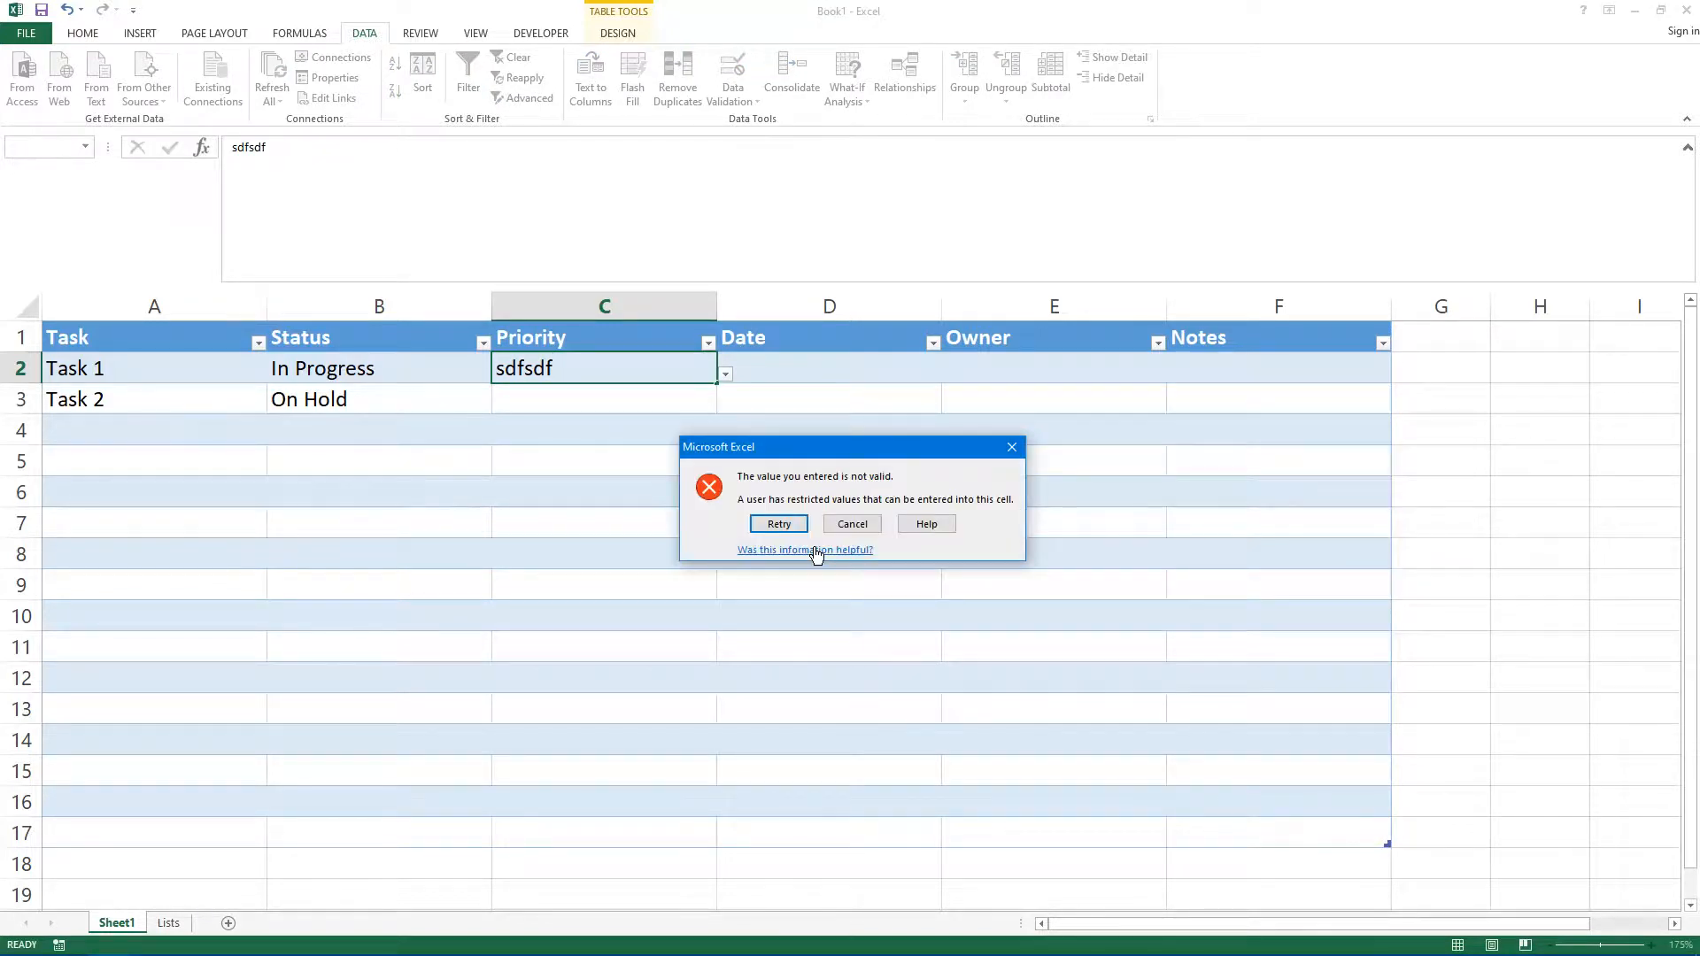
{"action": "key", "text": "Escape"}
Step: Choose Medium as Task 1's priority and Urgent as Task 2's priority from the drop-down lists
{"action": "left_click", "coordinate": [725, 374]}
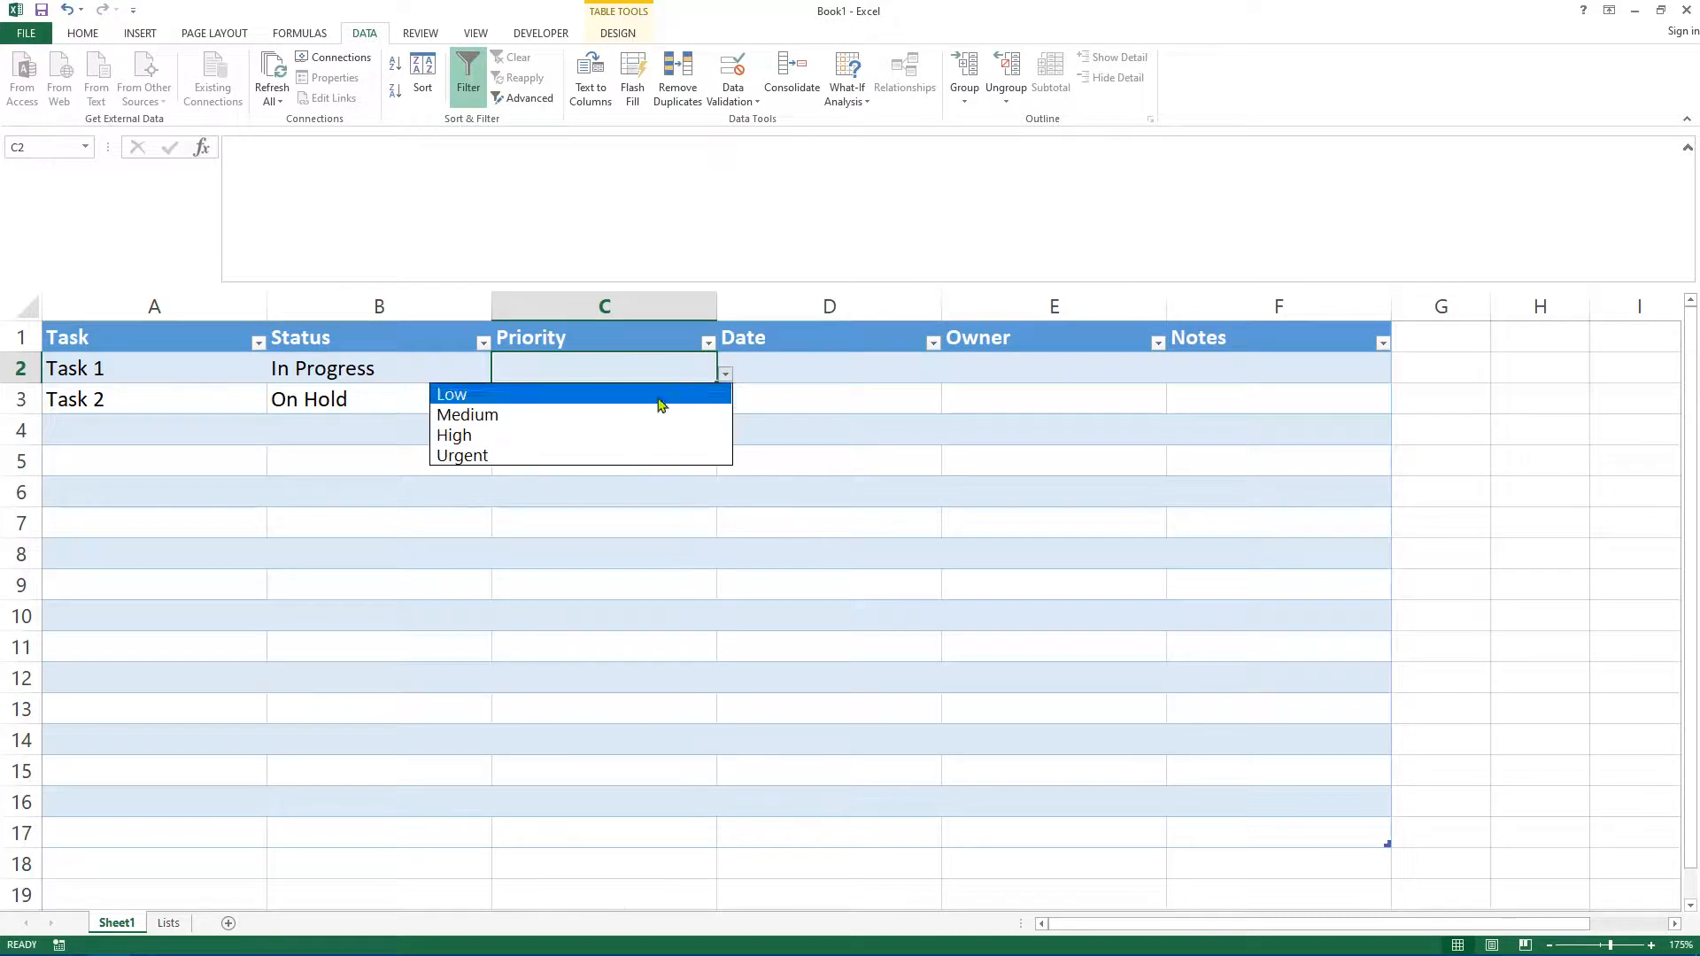
{"action": "left_click", "coordinate": [496, 414]}
{"action": "left_click", "coordinate": [619, 398]}
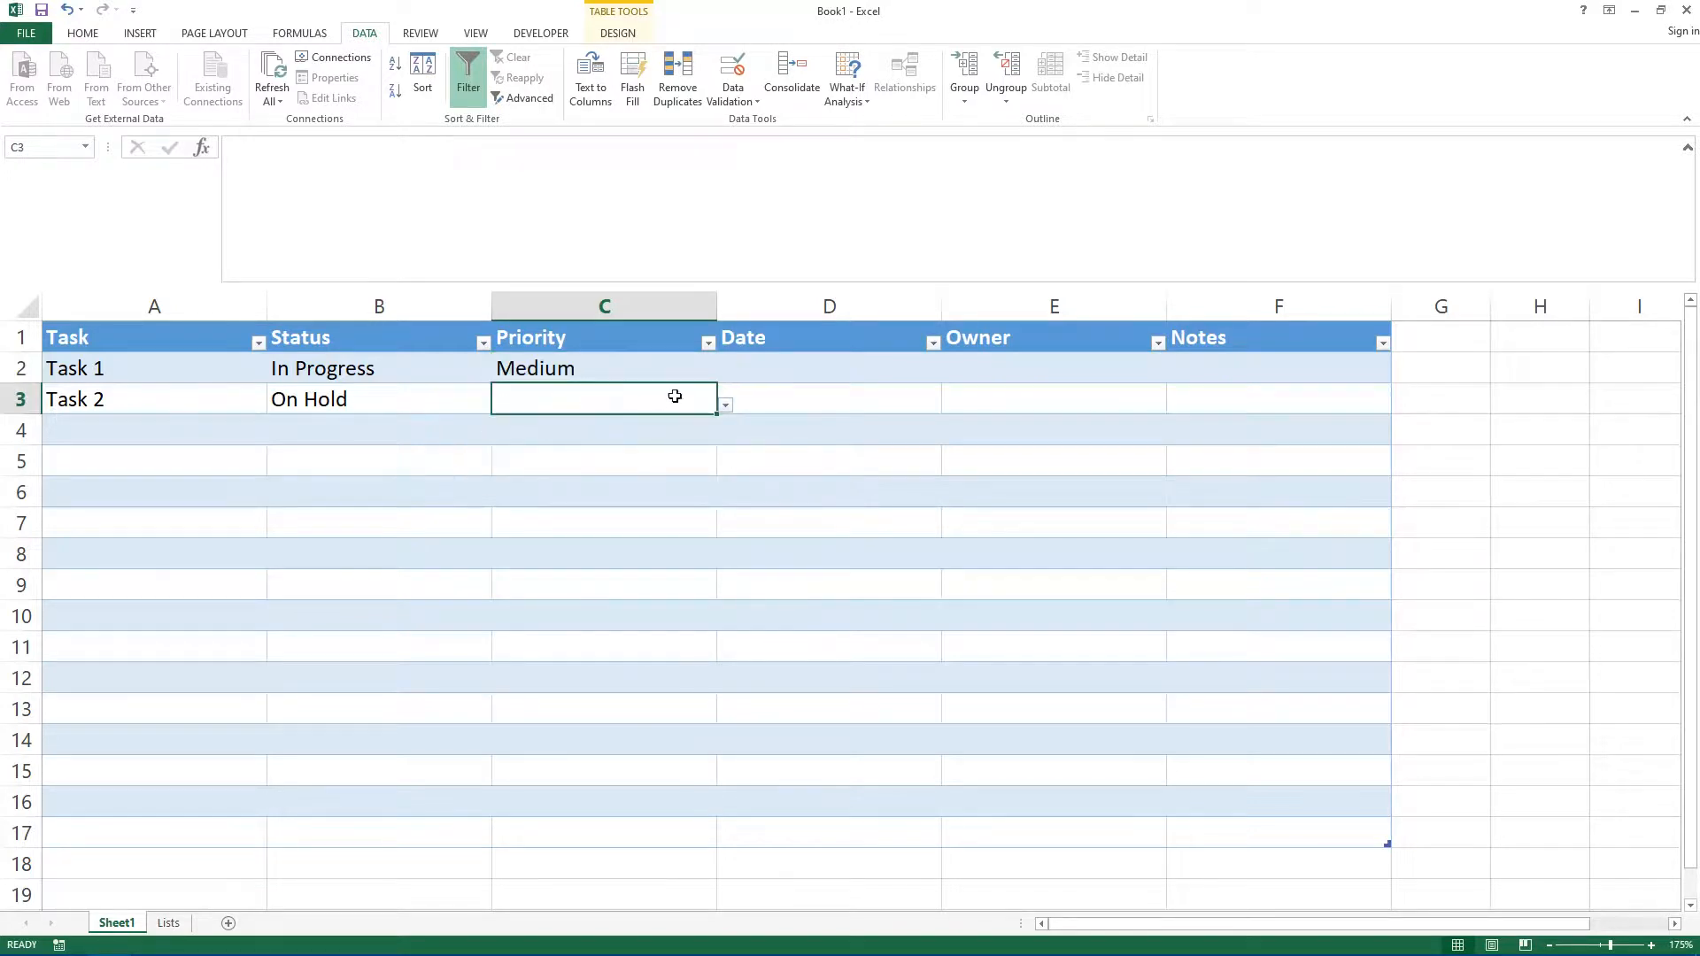
{"action": "left_click", "coordinate": [725, 406]}
{"action": "left_click", "coordinate": [496, 488]}
{"action": "left_click", "coordinate": [1438, 459]}
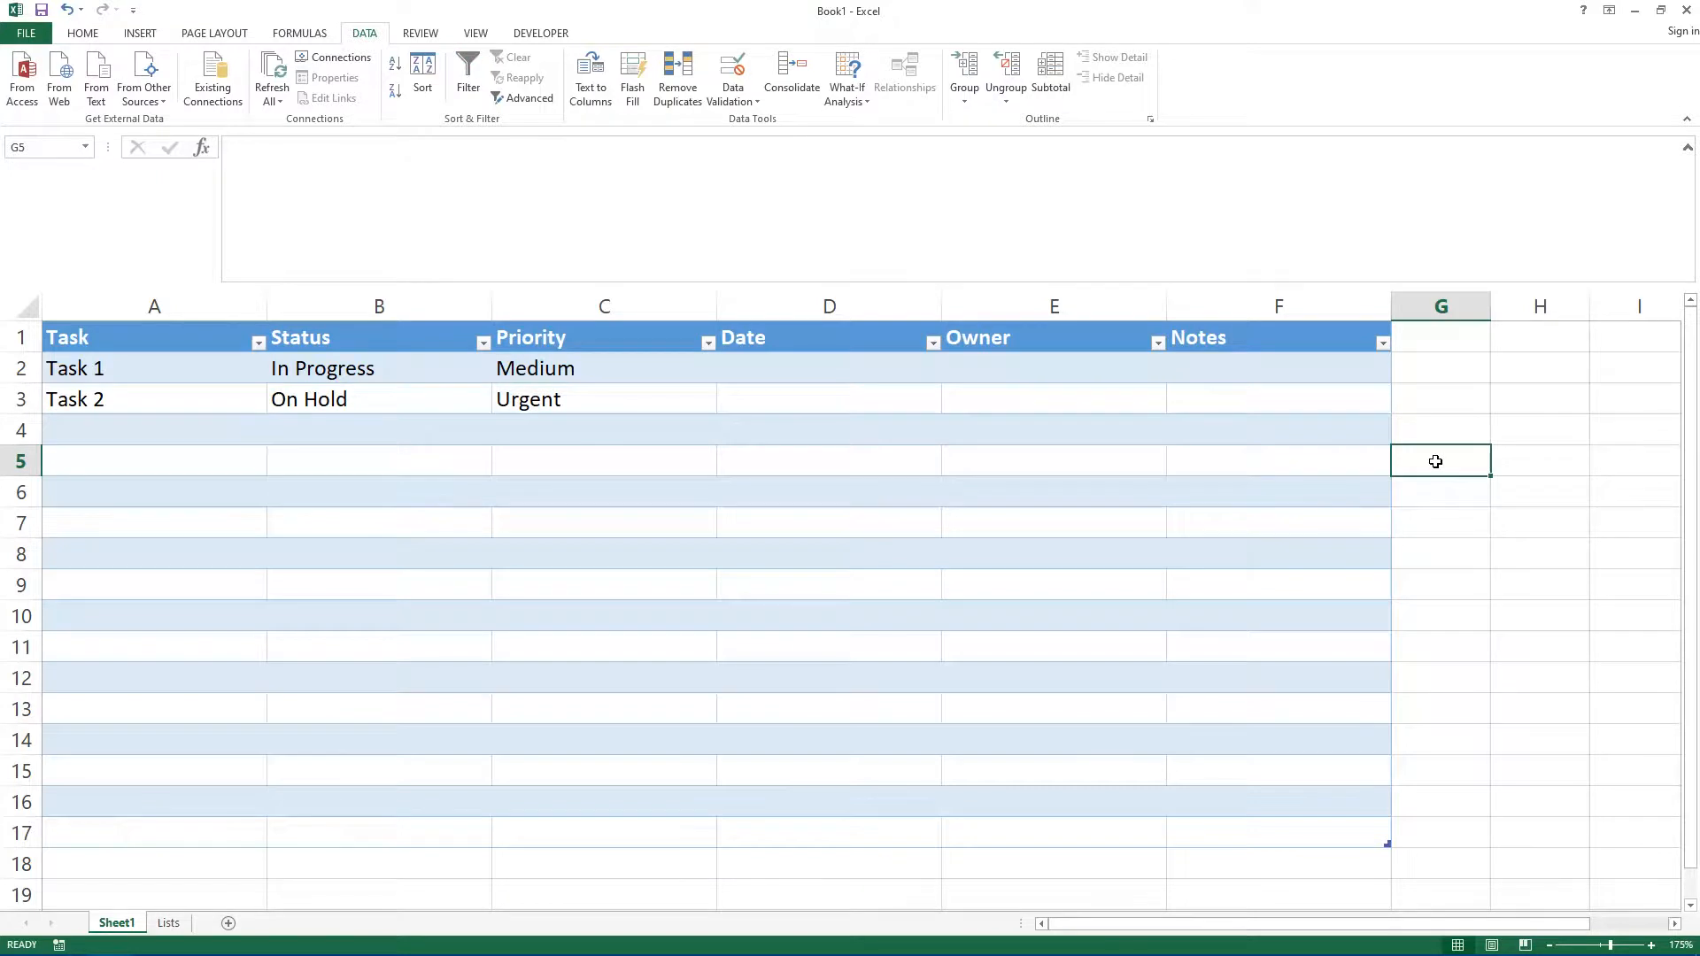